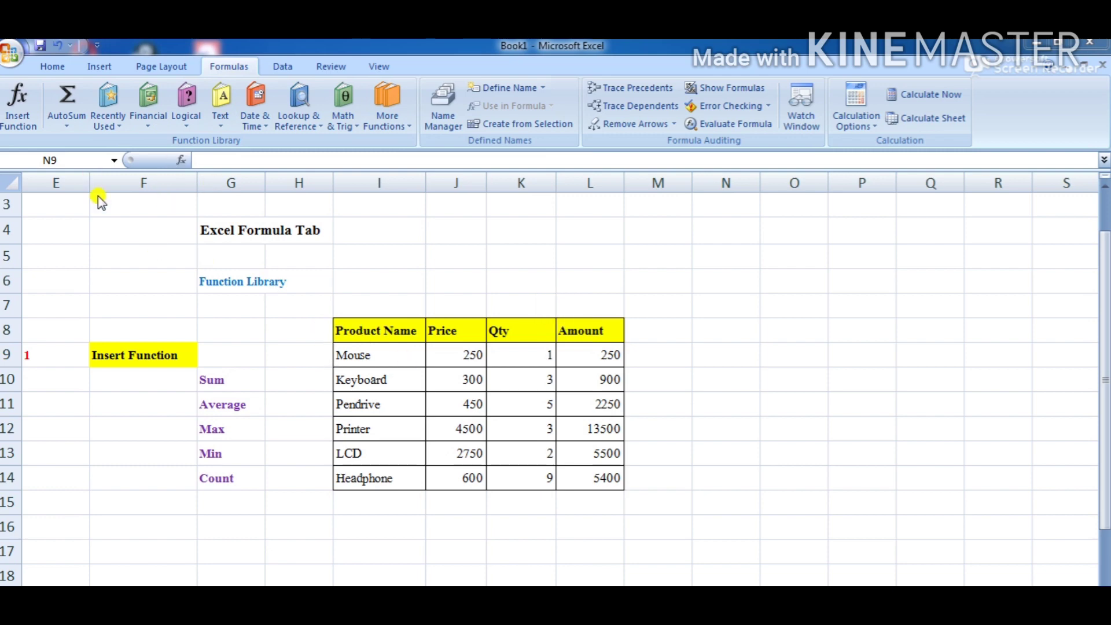
# - Examine the Function Library categories, including Financial, Logical, Text, Date & Time and the Cube and Information groups
pyautogui.click(149, 125)
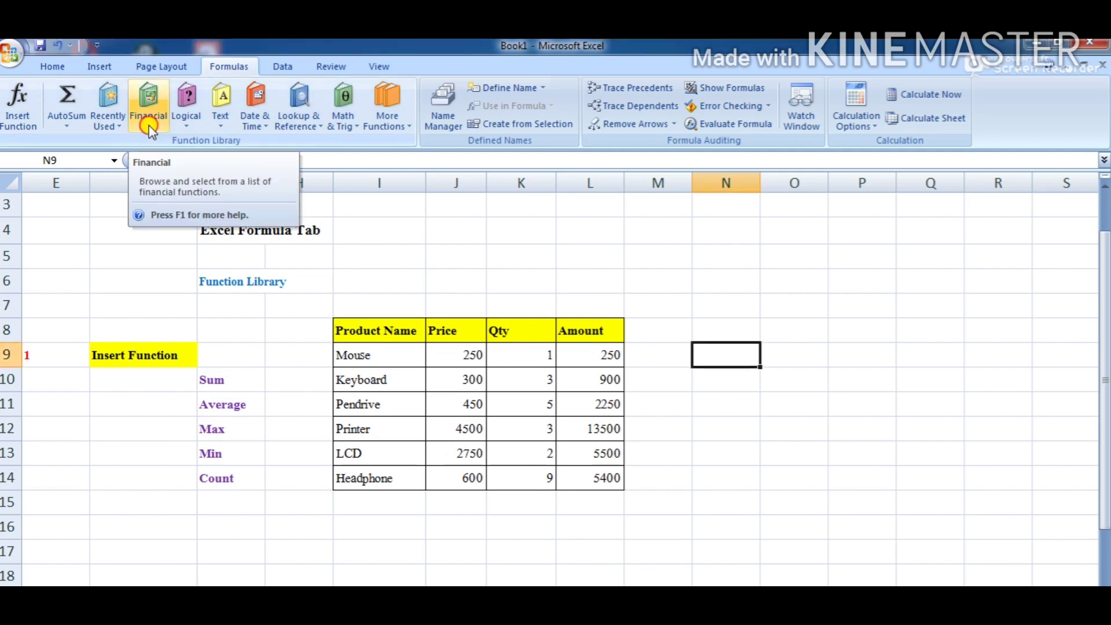
pyautogui.click(148, 125)
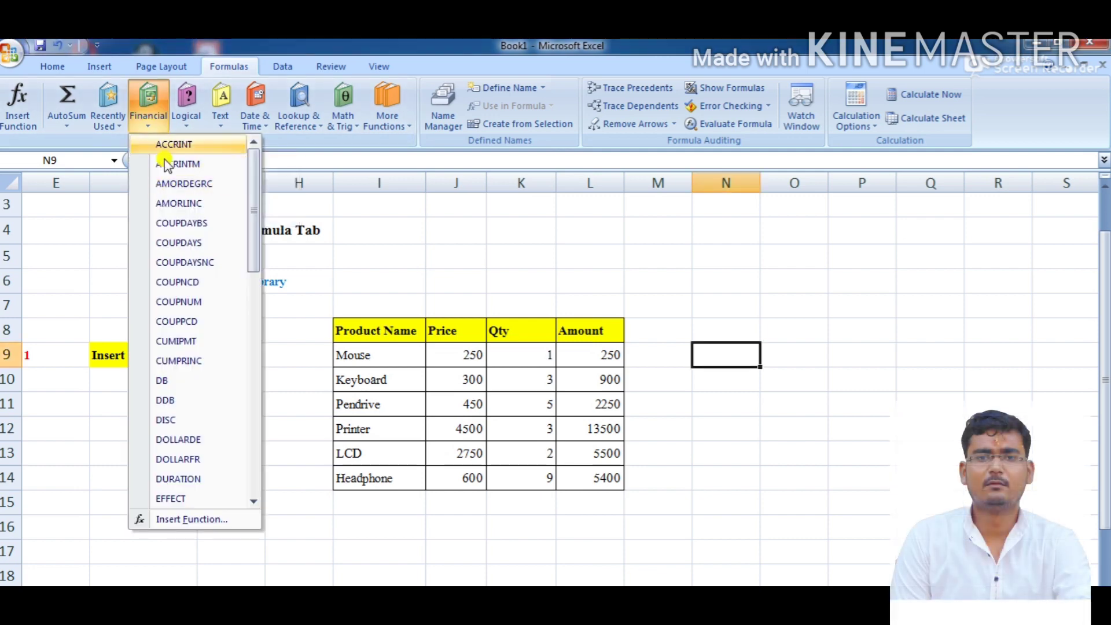
pyautogui.click(188, 122)
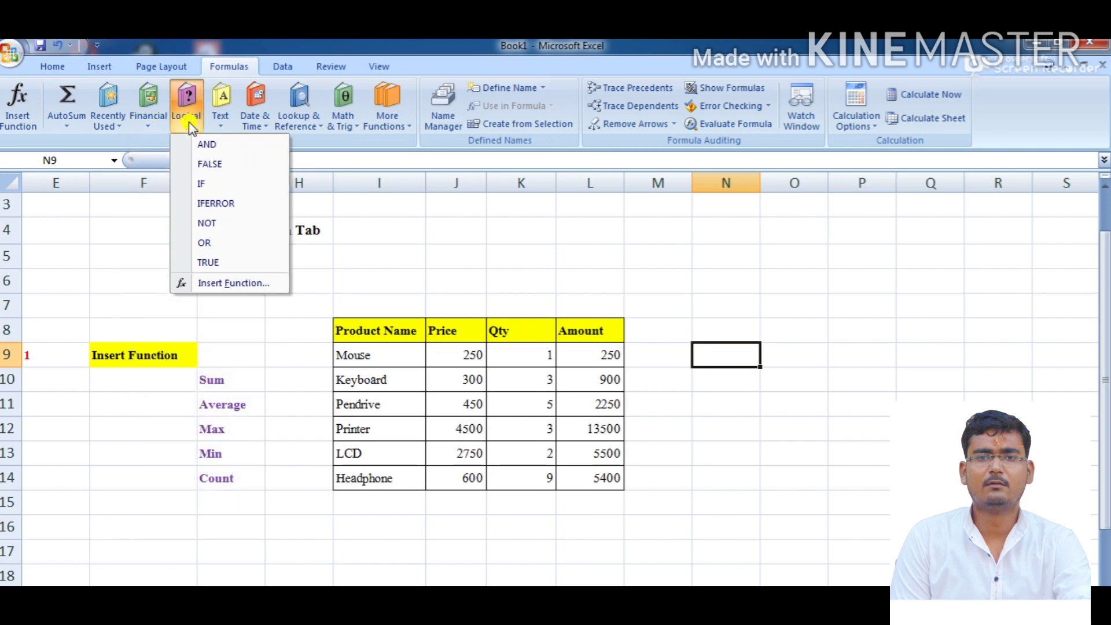
pyautogui.click(220, 125)
pyautogui.click(260, 131)
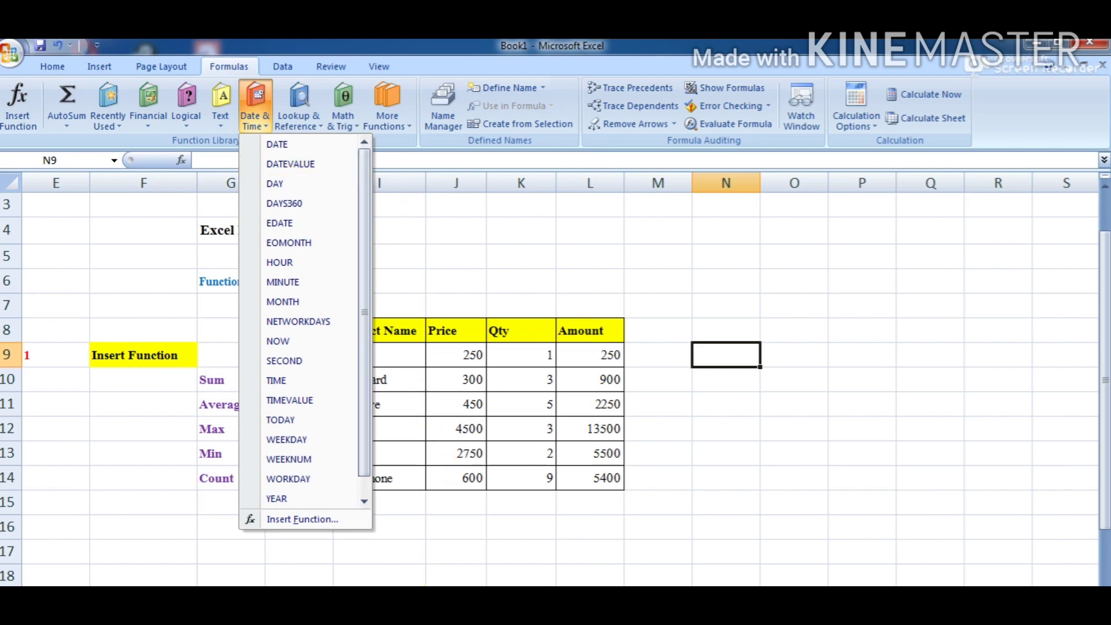
pyautogui.click(394, 599)
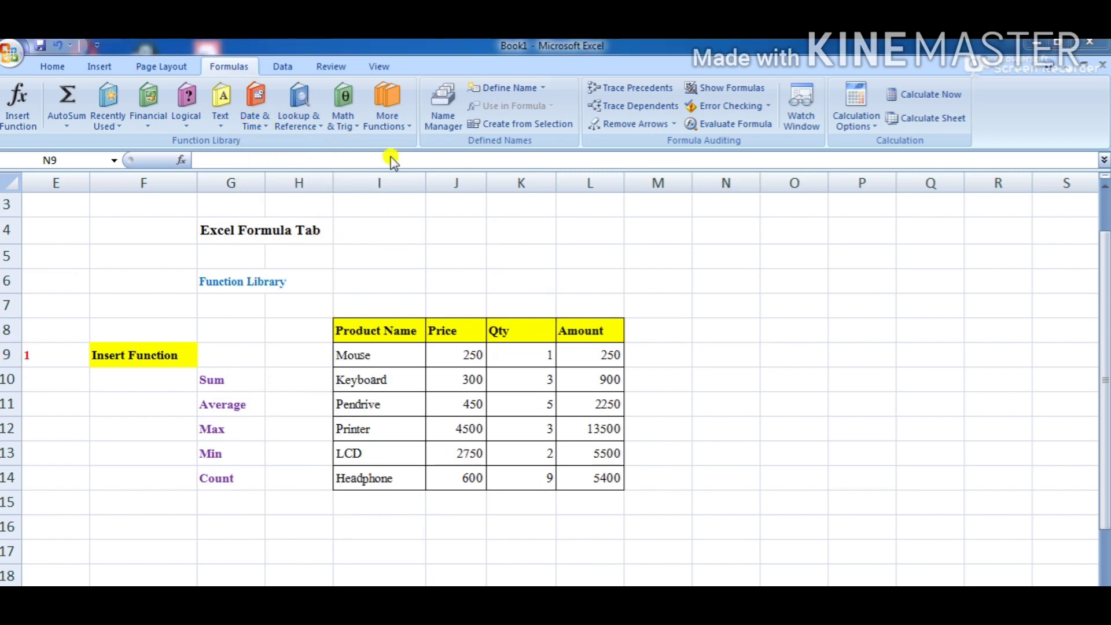
pyautogui.click(399, 126)
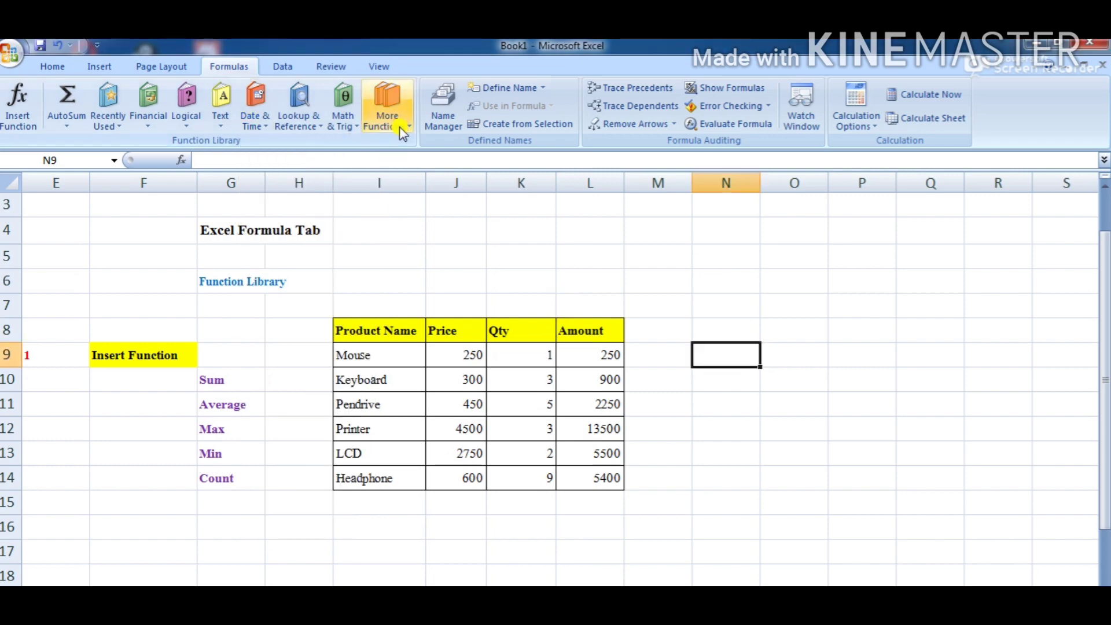
pyautogui.click(399, 126)
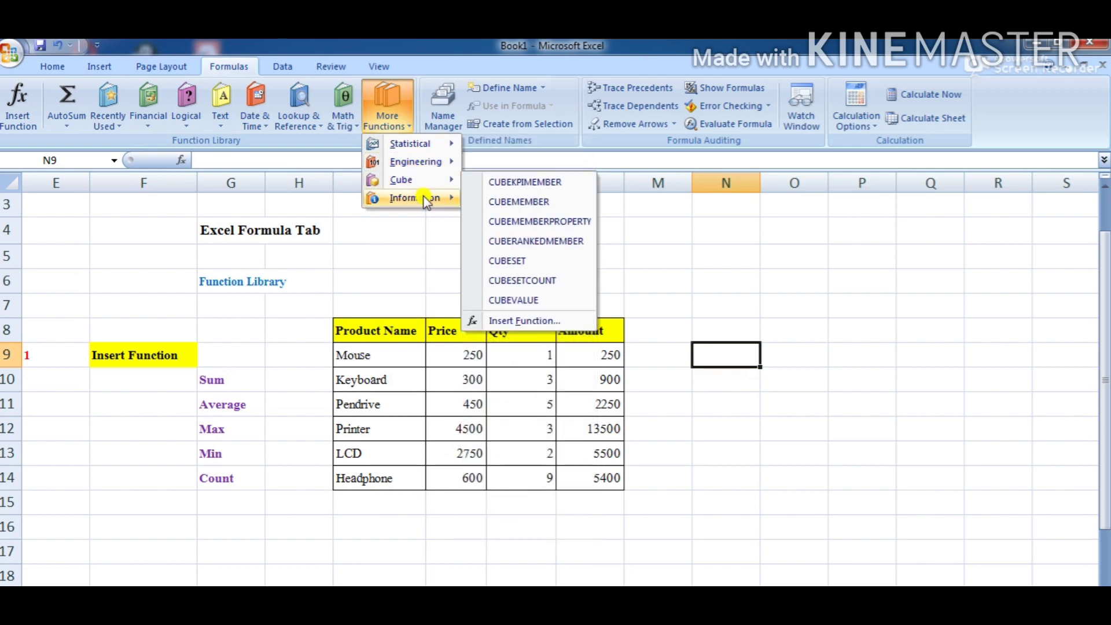
pyautogui.moveTo(426, 203)
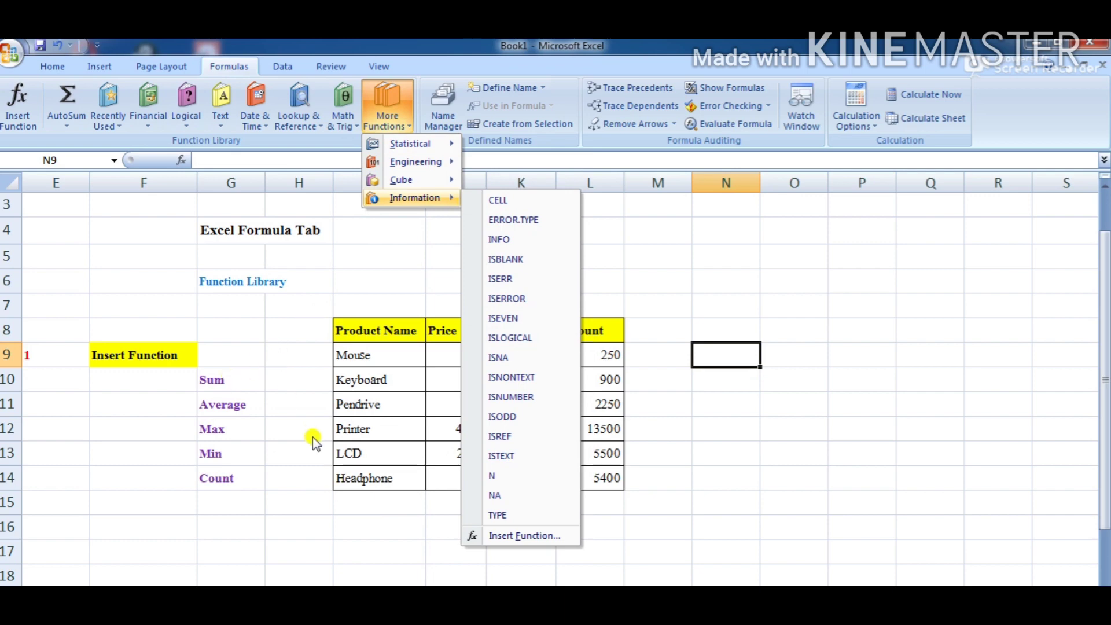
pyautogui.click(291, 383)
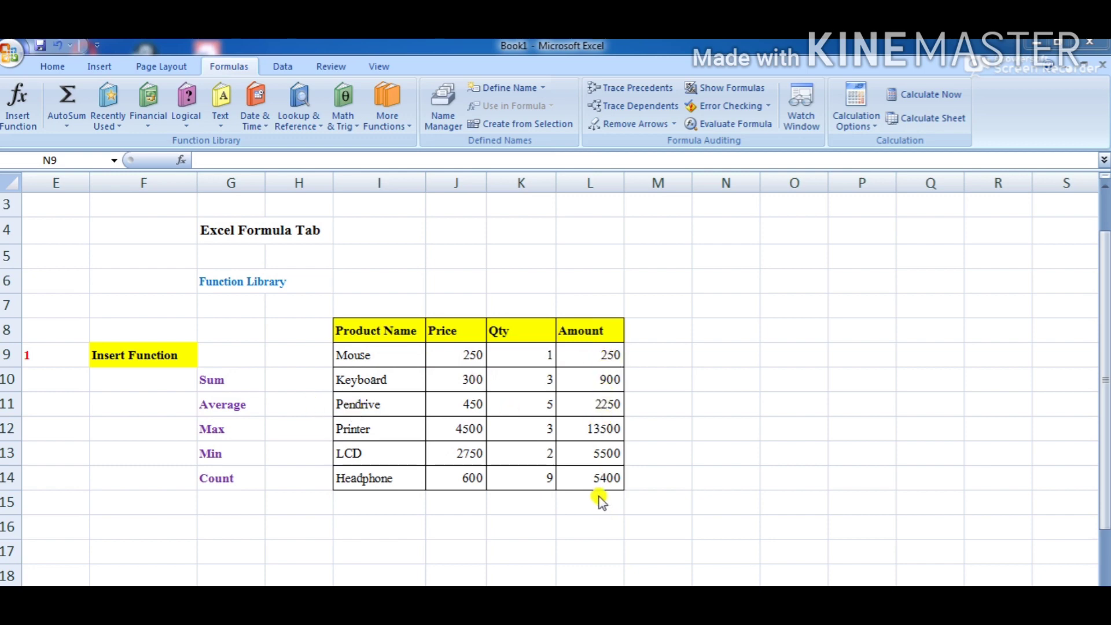
# - Begin a SUM formula in cell H10 beside the Sum label
pyautogui.click(238, 380)
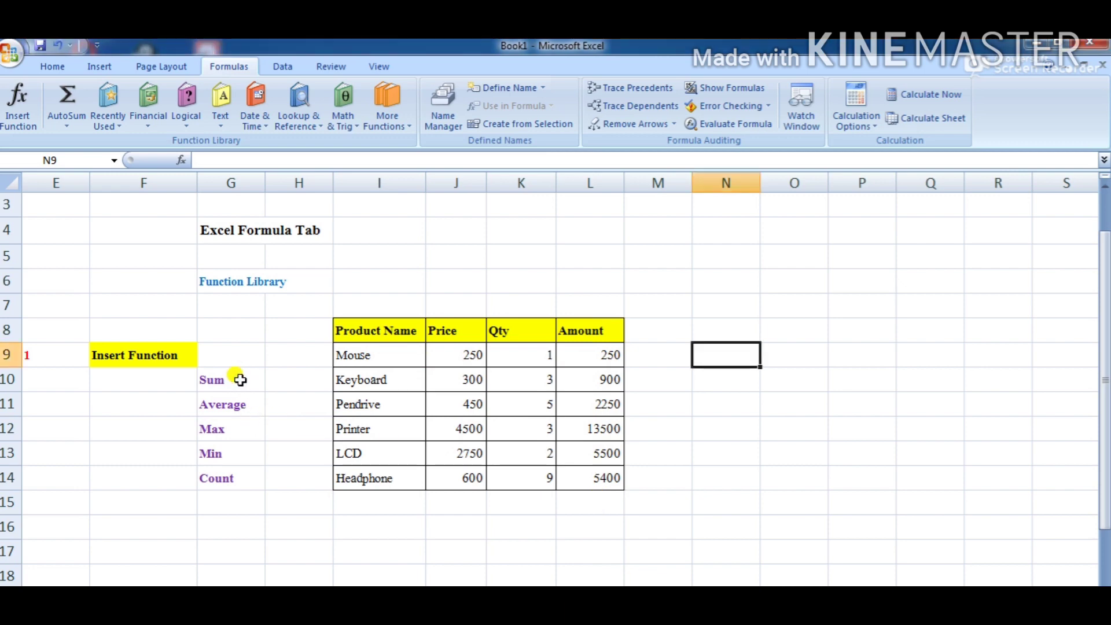
pyautogui.click(282, 382)
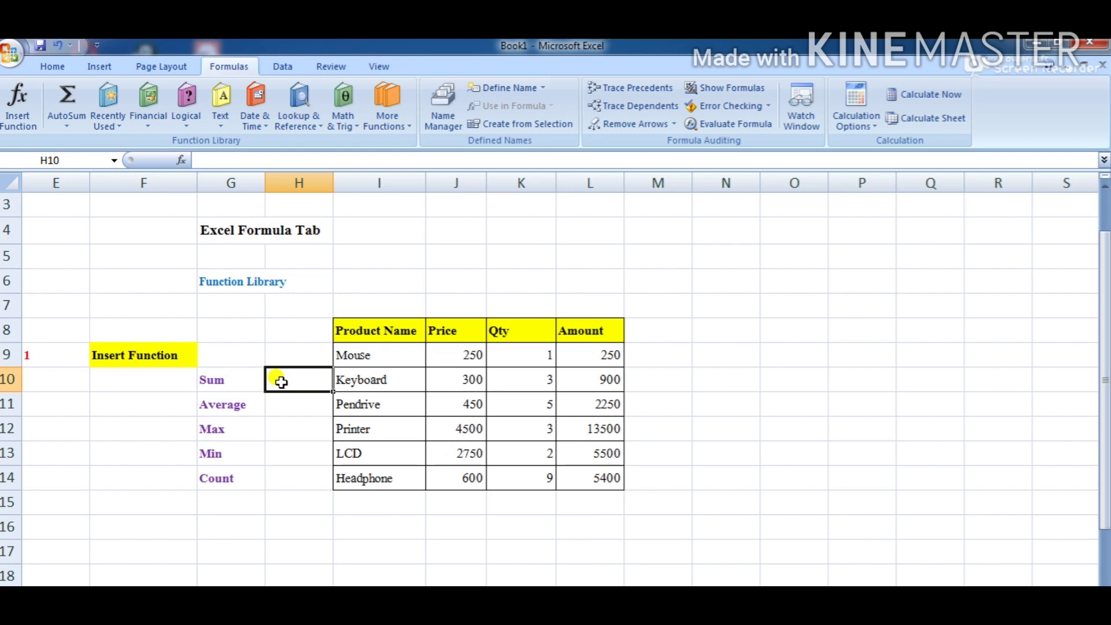
pyautogui.write('=sum')
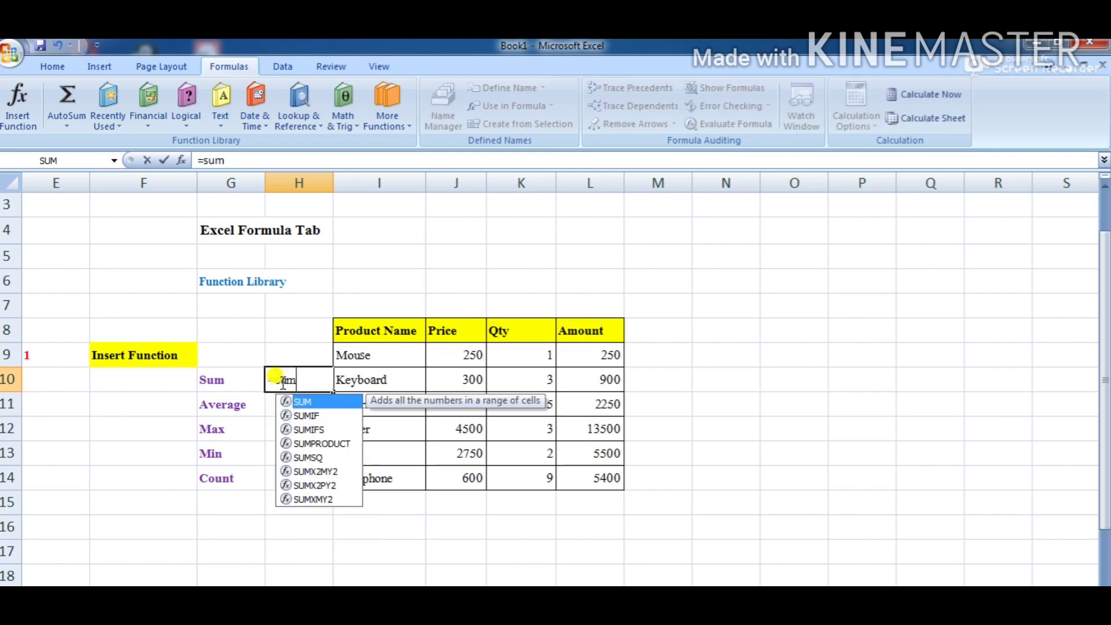
pyautogui.write('(')
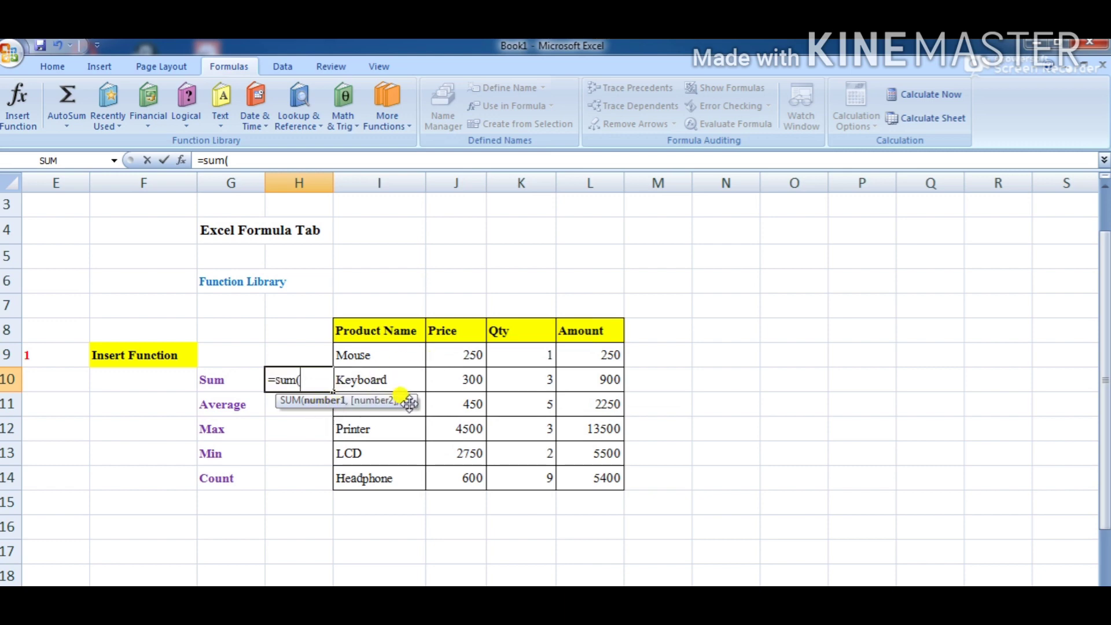
pyautogui.click(585, 359)
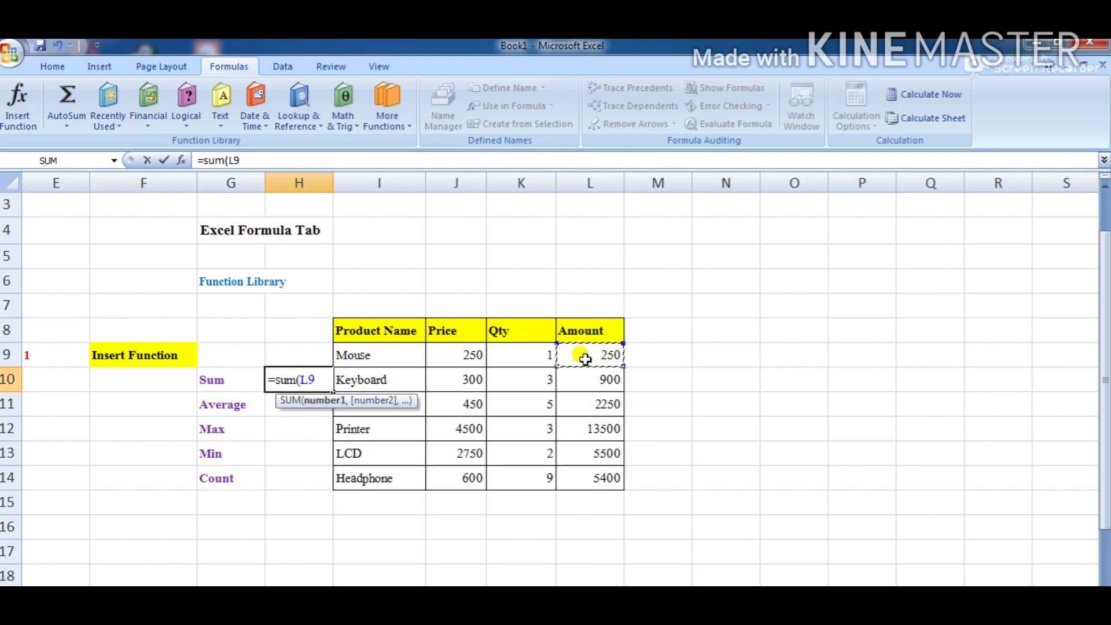
pyautogui.write(',')
pyautogui.click(596, 384)
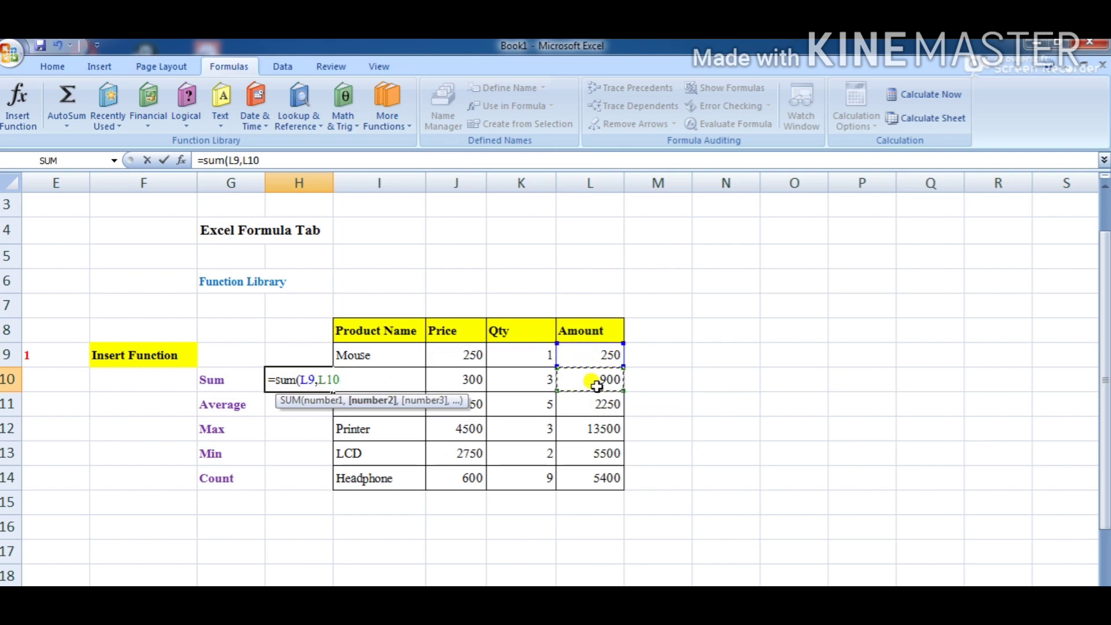
pyautogui.press('BackSpace')
pyautogui.press('BackSpace')
pyautogui.press('BackSpace')
pyautogui.press('BackSpace')
pyautogui.press('BackSpace')
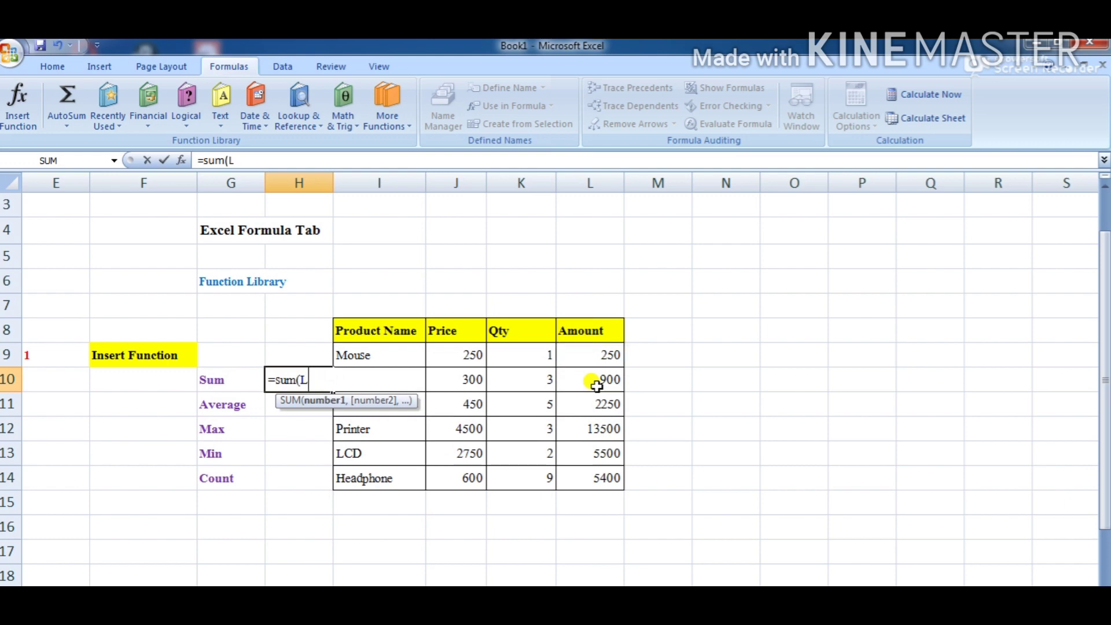
pyautogui.press('BackSpace')
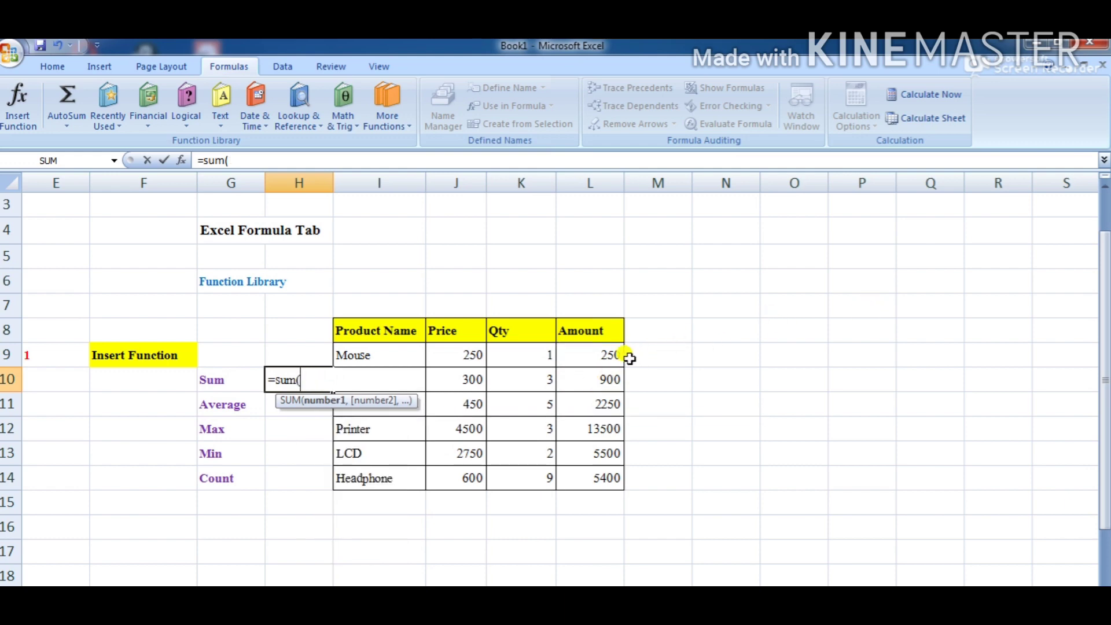
# - Complete the SUM formula in H10 with the Amount range L9:L14
pyautogui.moveTo(615, 355); pyautogui.dragTo(612, 478)
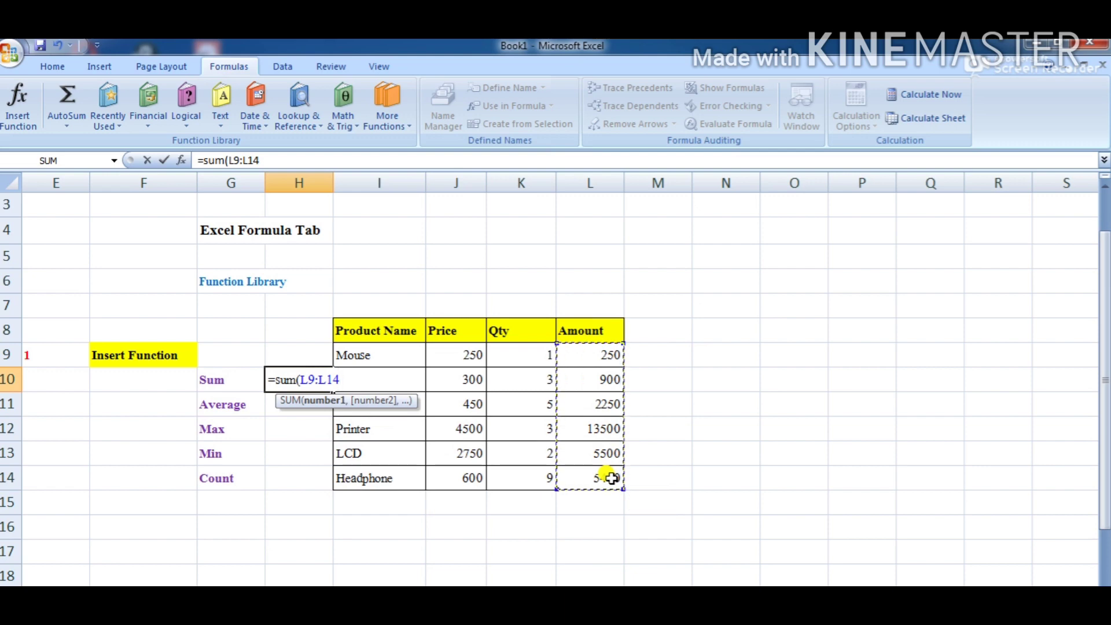
pyautogui.write(')')
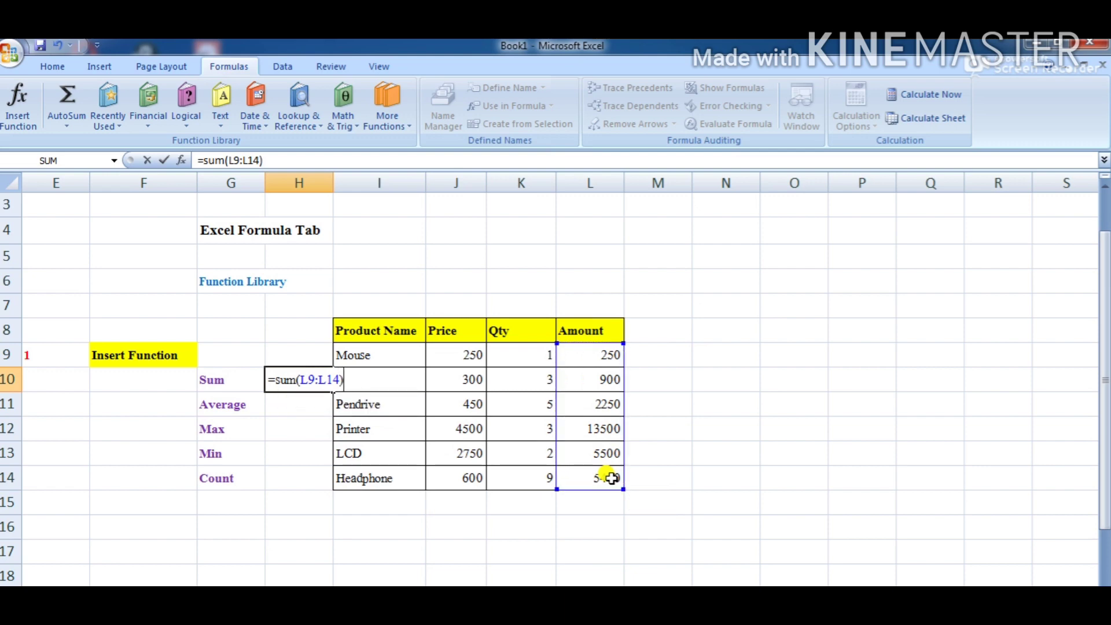
pyautogui.press('Return')
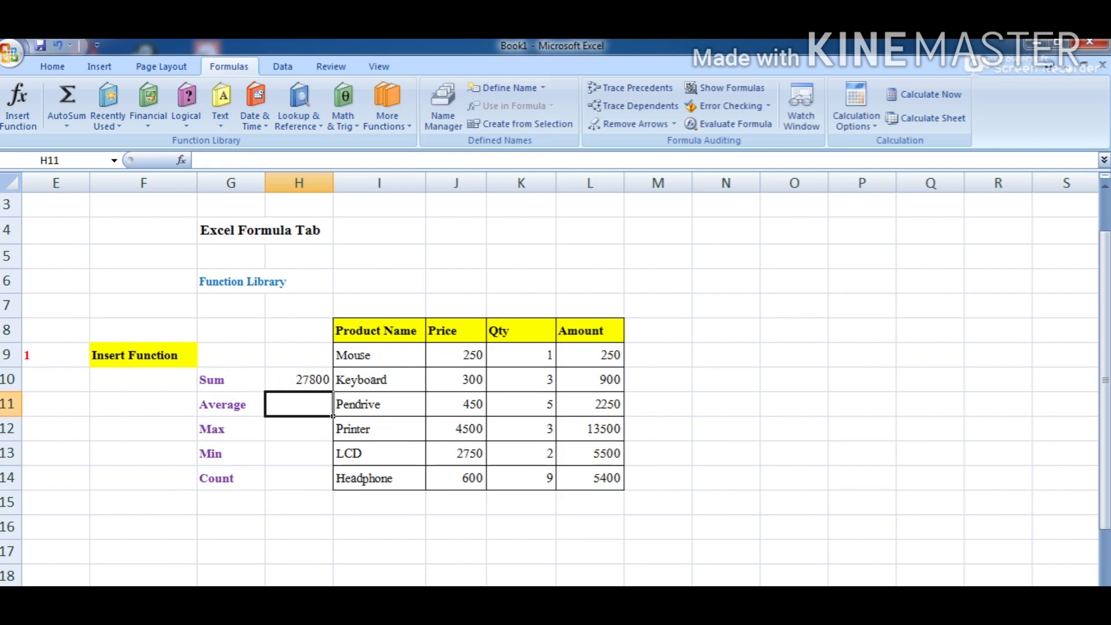
# - Check the SUM formula in H10 against the Amount values in L9:L14
pyautogui.click(304, 379)
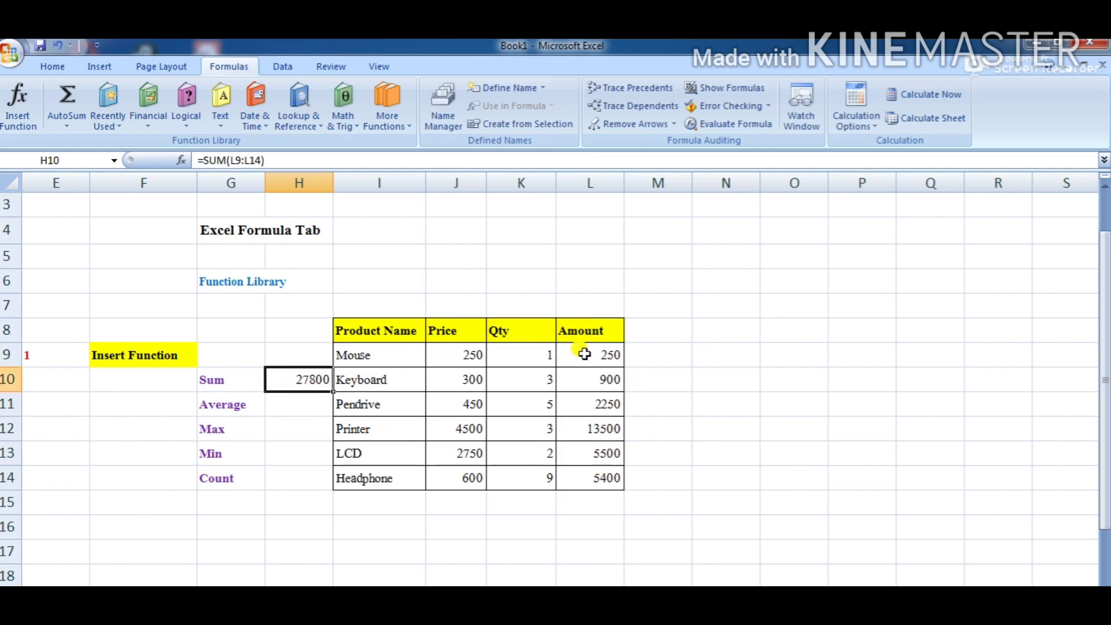
pyautogui.moveTo(588, 354); pyautogui.dragTo(596, 483)
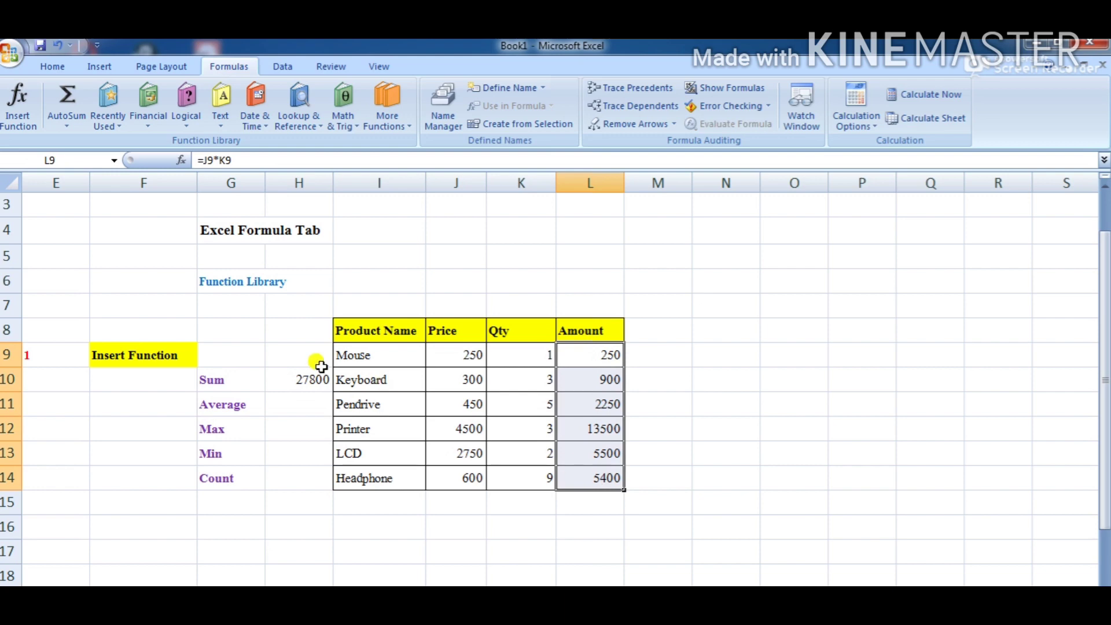
pyautogui.click(296, 381)
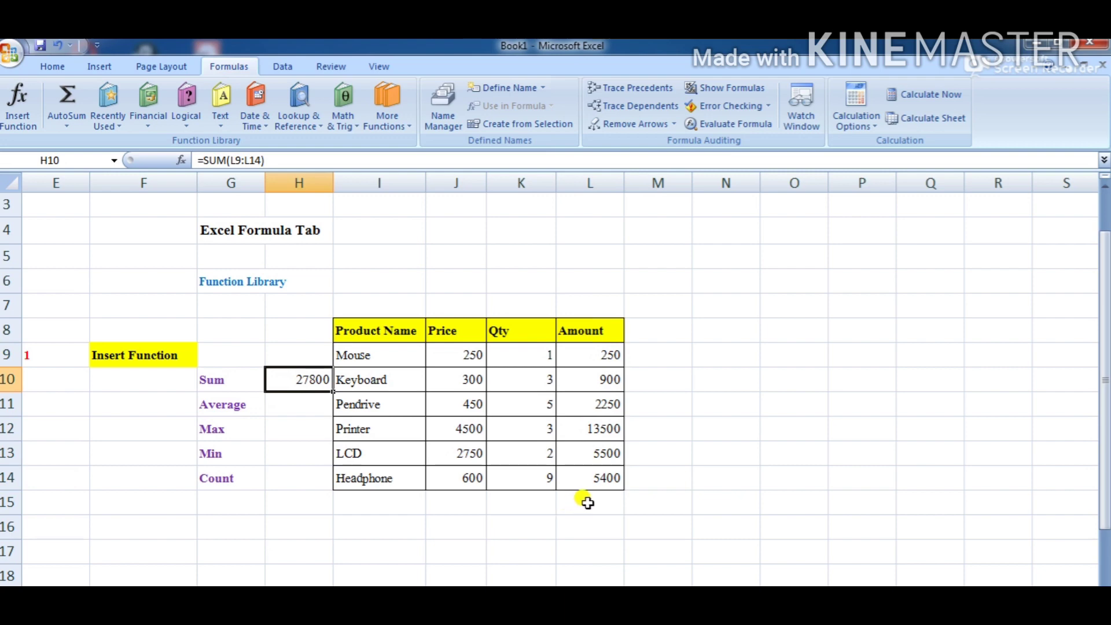
# - Enter =SUM(L9:L14) in cell L16 below the Amount column
pyautogui.click(515, 526)
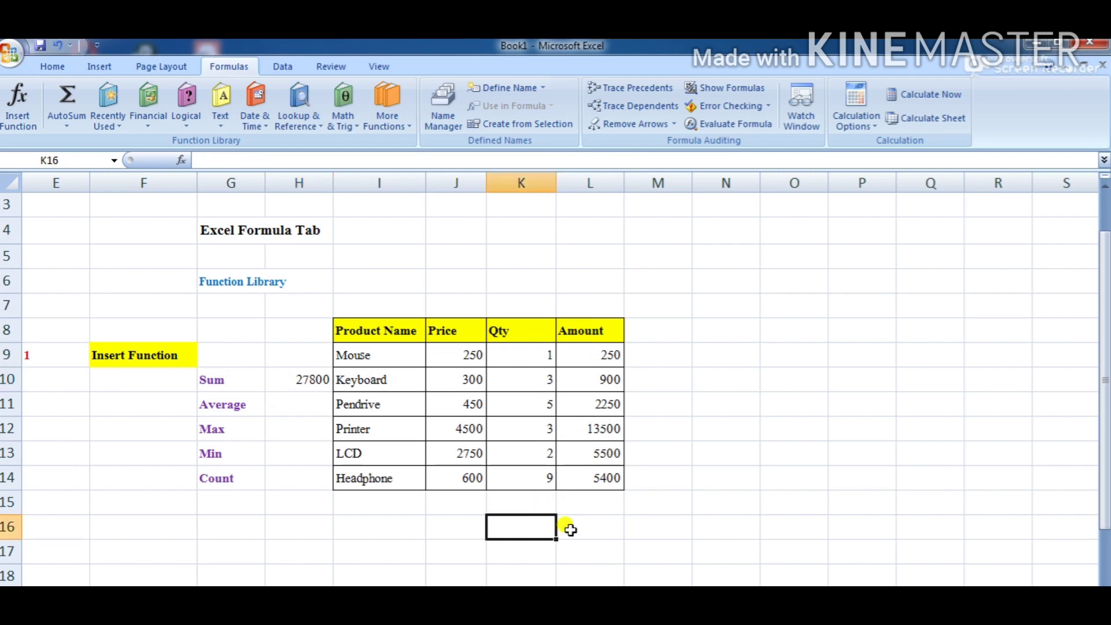
pyautogui.click(603, 525)
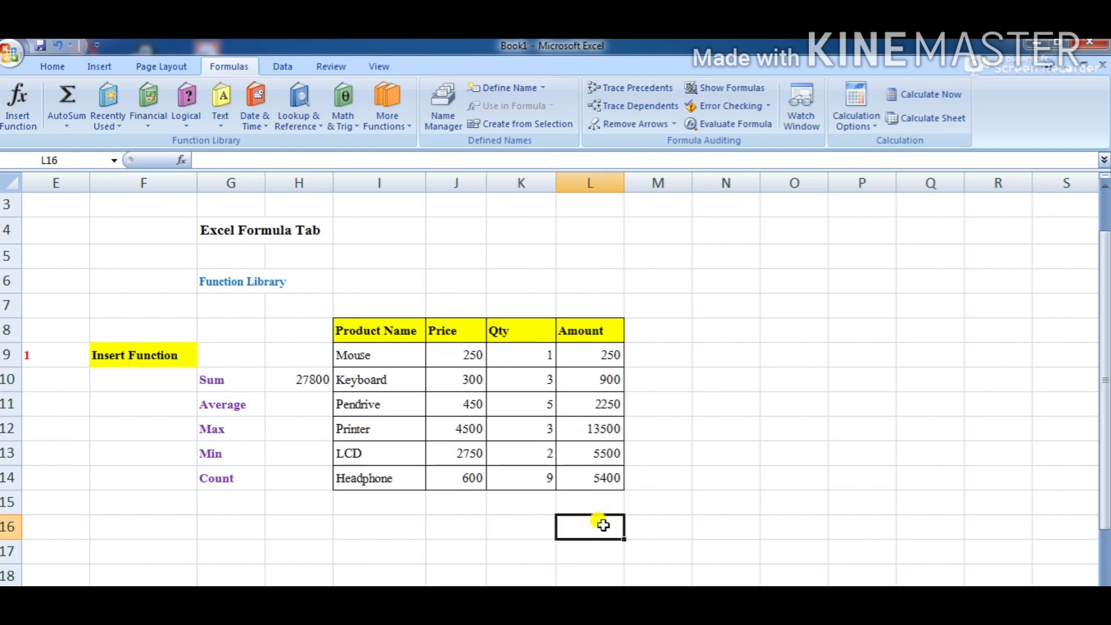
pyautogui.write('=su')
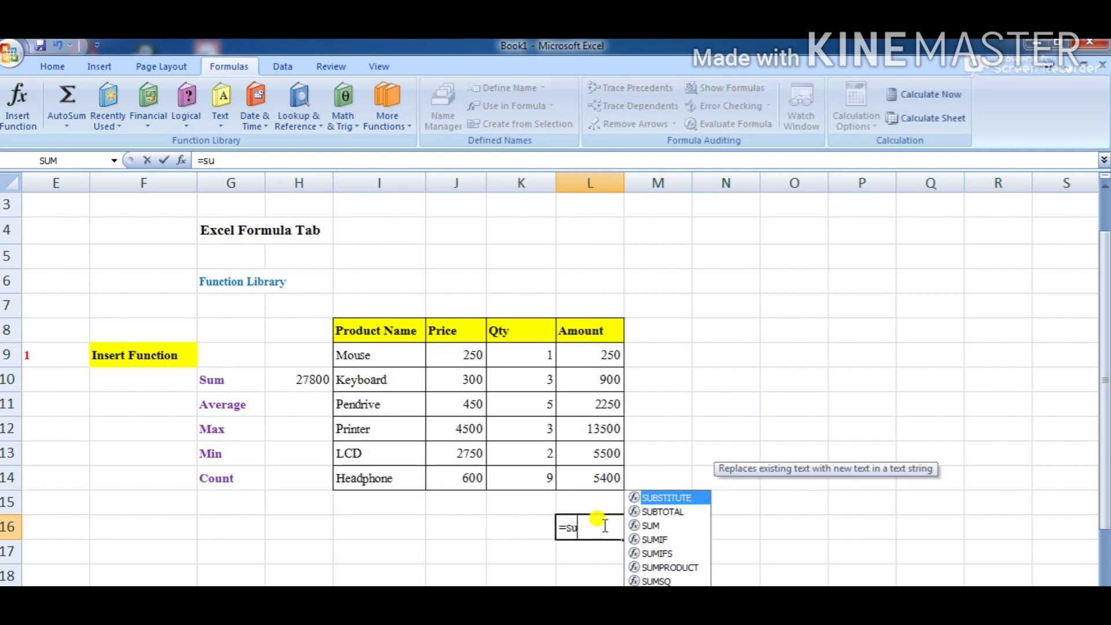
pyautogui.write('m(')
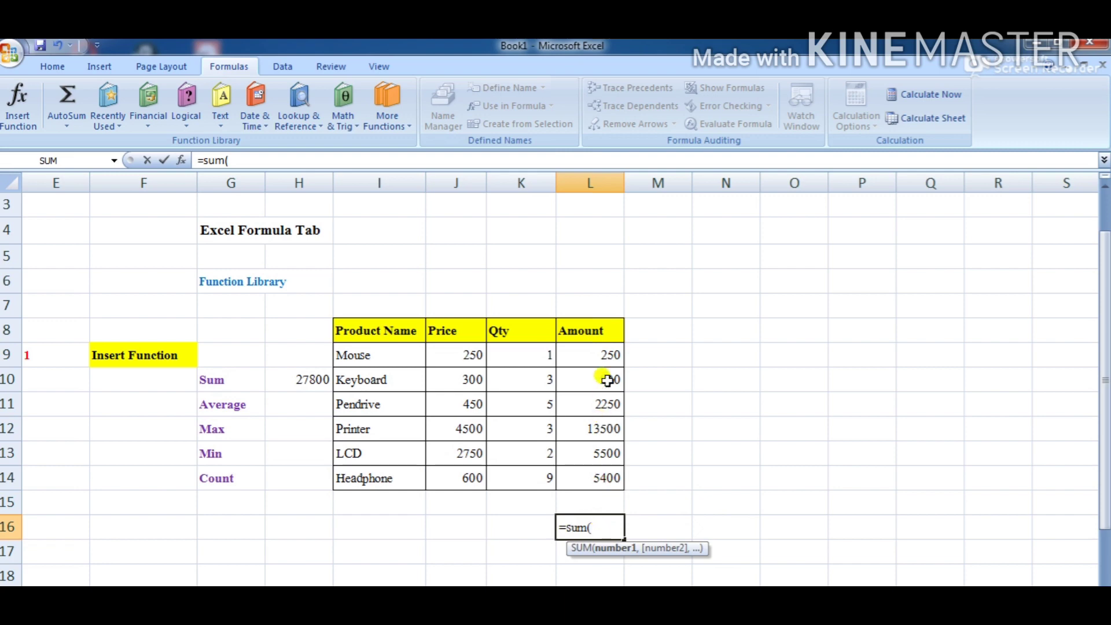
pyautogui.moveTo(601, 350); pyautogui.dragTo(602, 474)
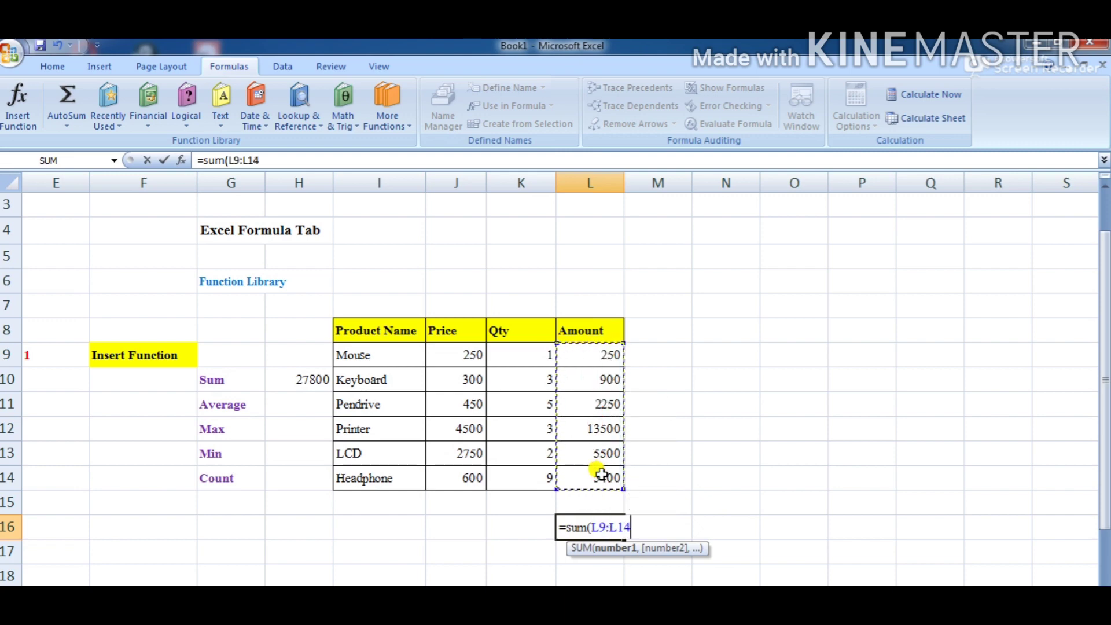
pyautogui.write(')')
pyautogui.press('Return')
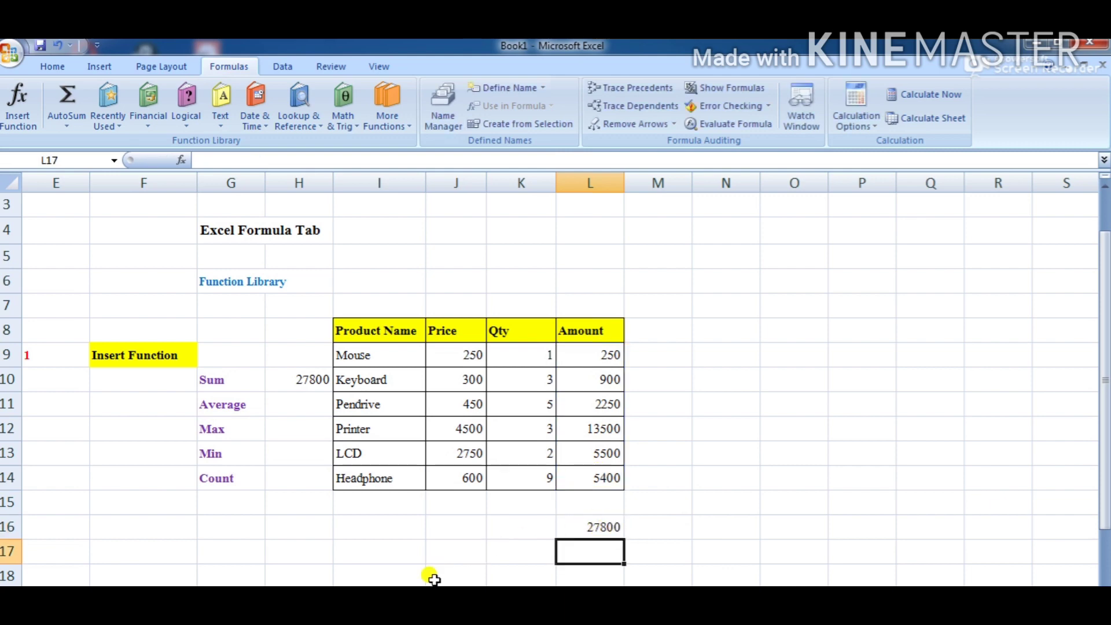
pyautogui.click(429, 599)
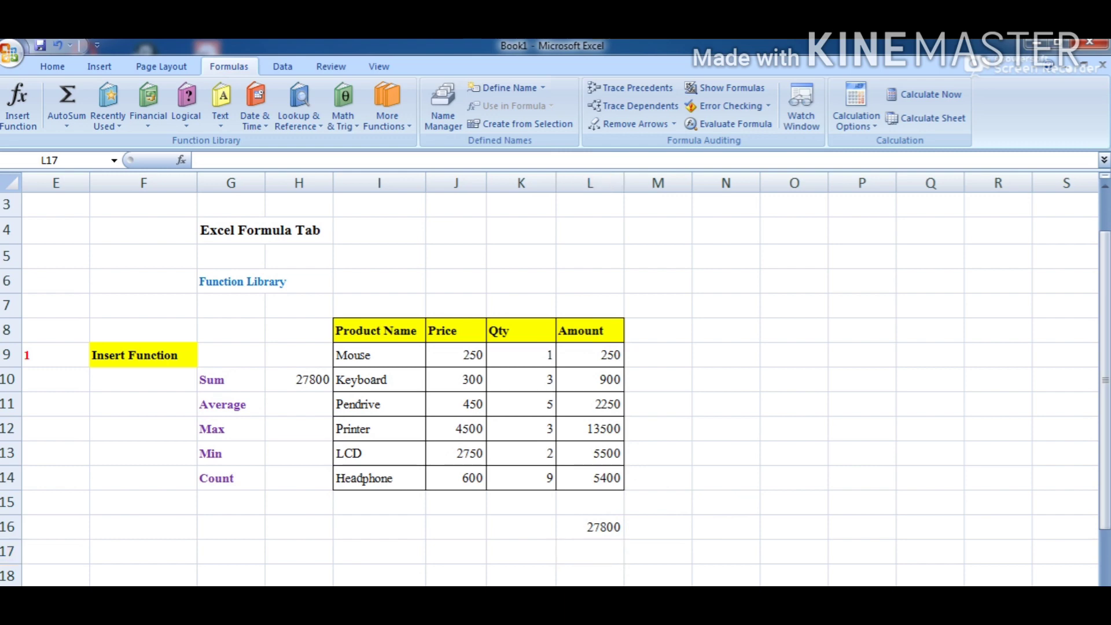
# - Clear the sum formulas from cells L16 and H10
pyautogui.click(601, 532)
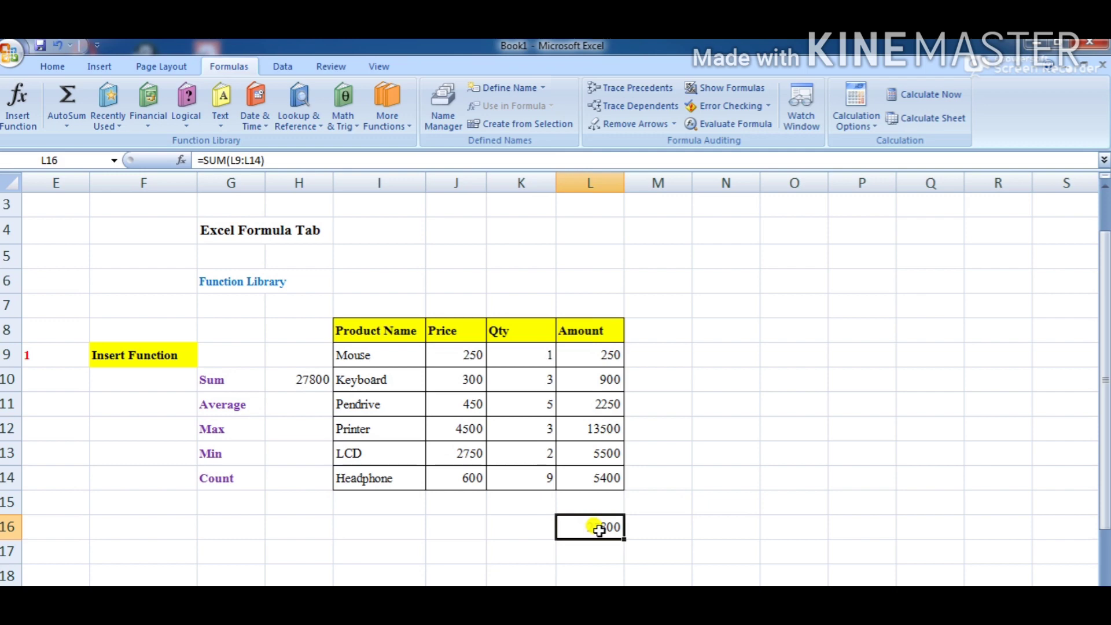
pyautogui.press('Delete')
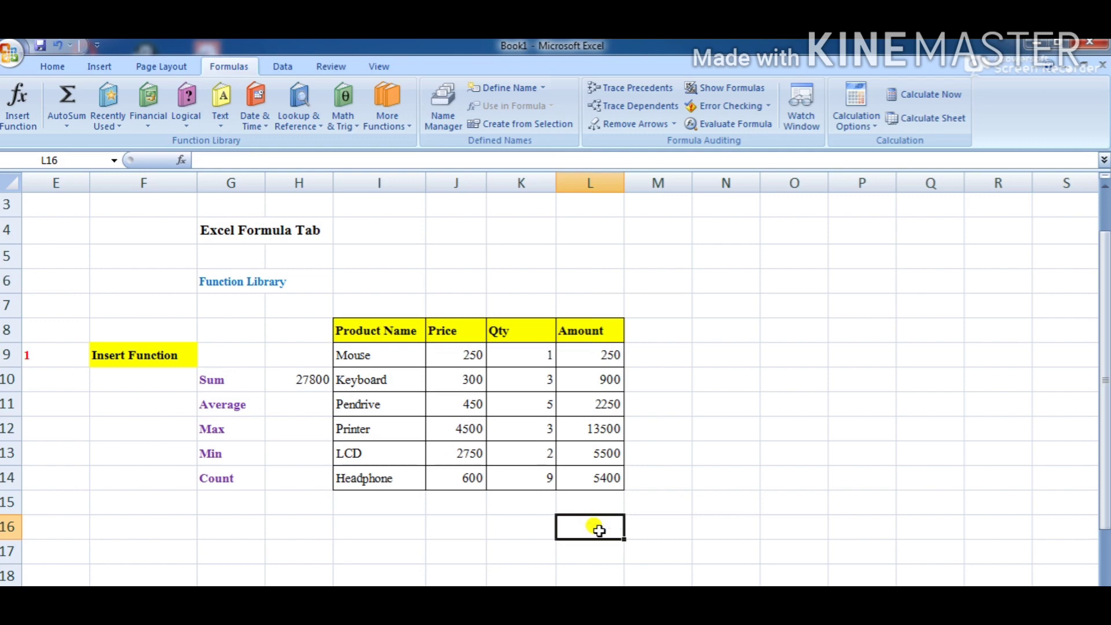
pyautogui.click(306, 384)
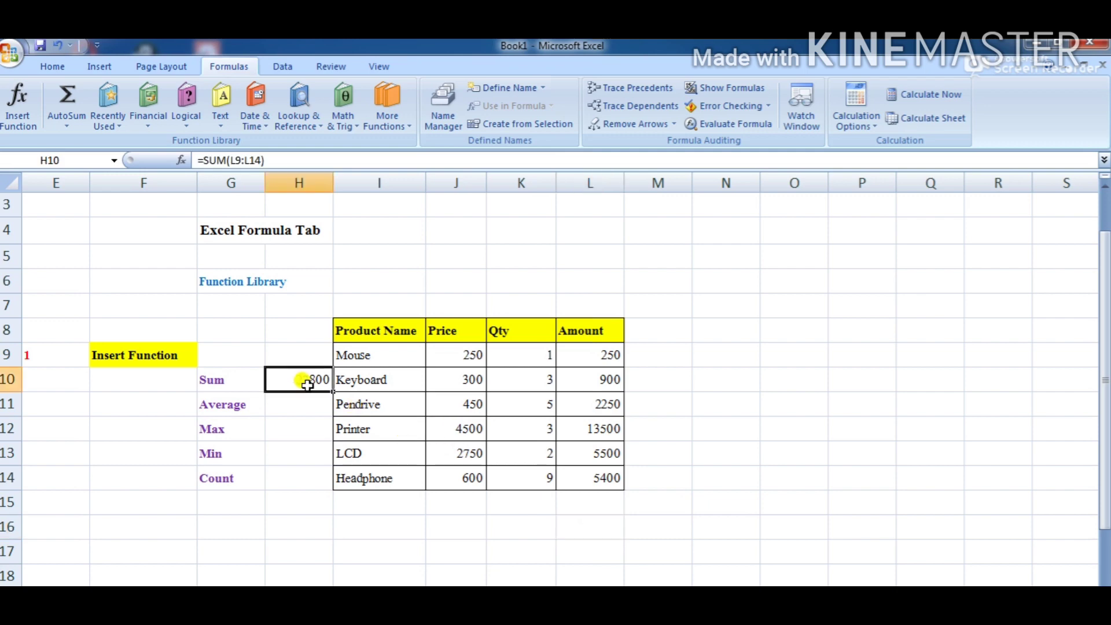
pyautogui.press('Delete')
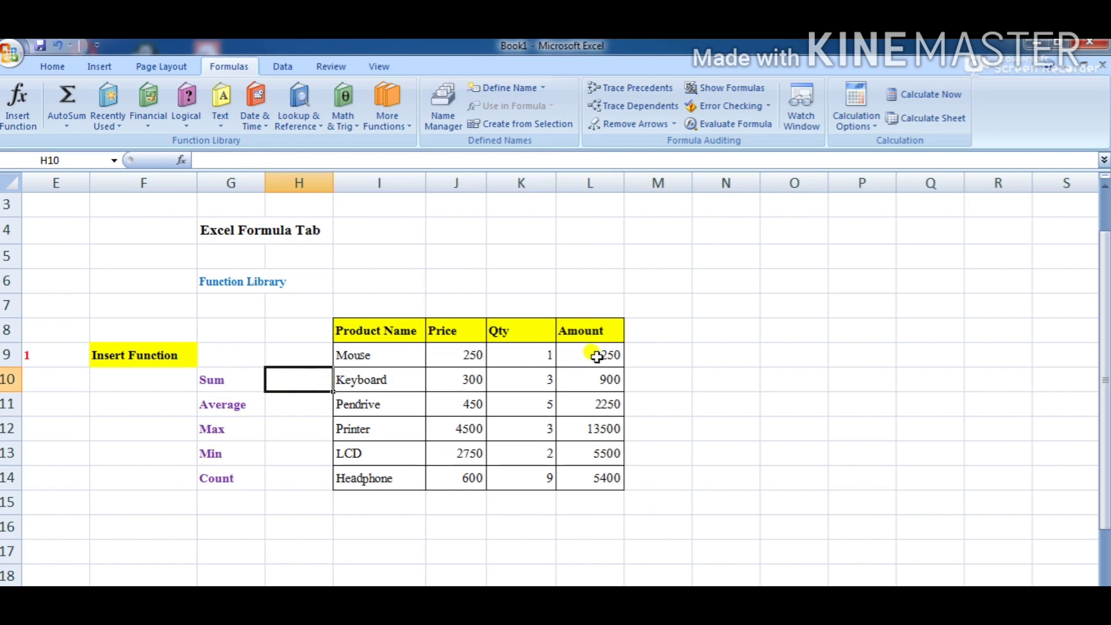
# - Sum the Amount values L9:L14 into cell L15 with AutoSum and clear the result
pyautogui.moveTo(597, 357); pyautogui.dragTo(594, 503)
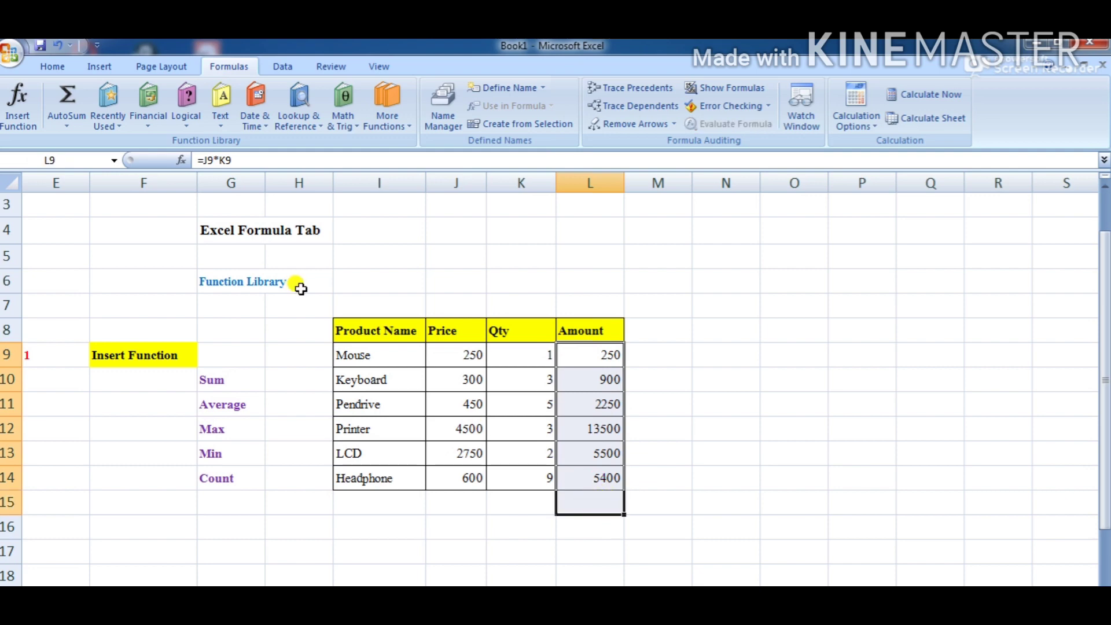
pyautogui.click(50, 67)
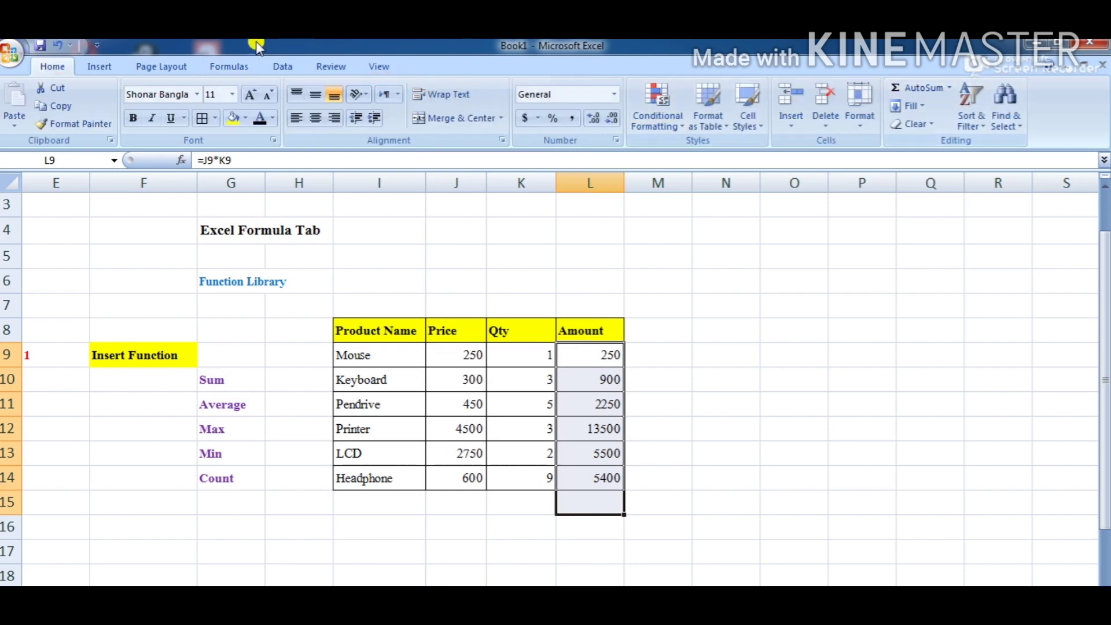
pyautogui.click(226, 69)
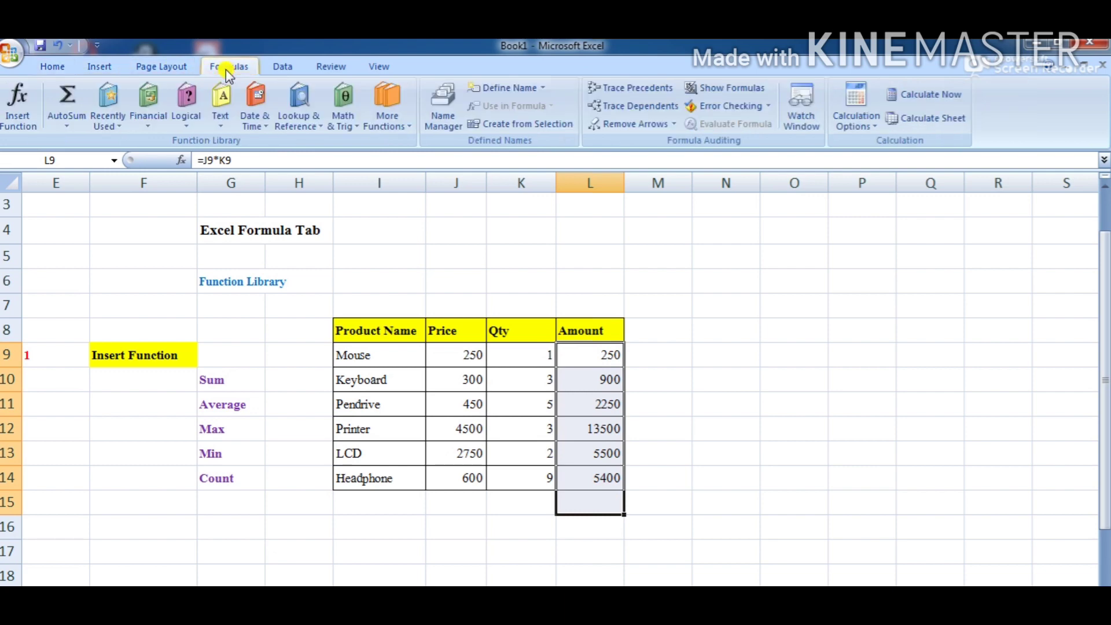
pyautogui.click(66, 99)
pyautogui.click(601, 507)
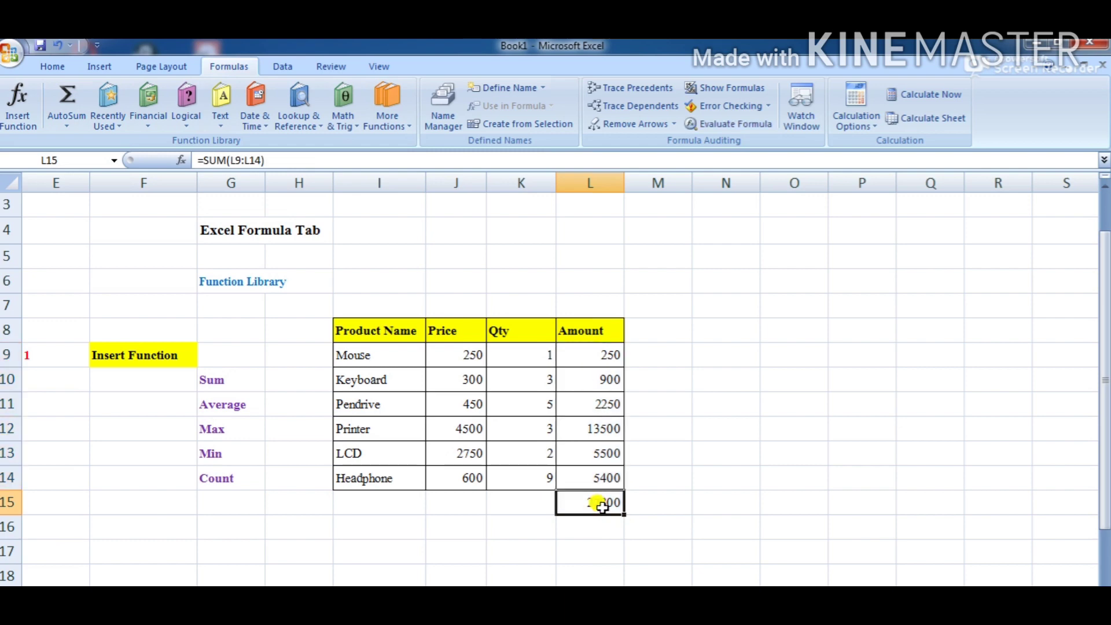
pyautogui.press('Delete')
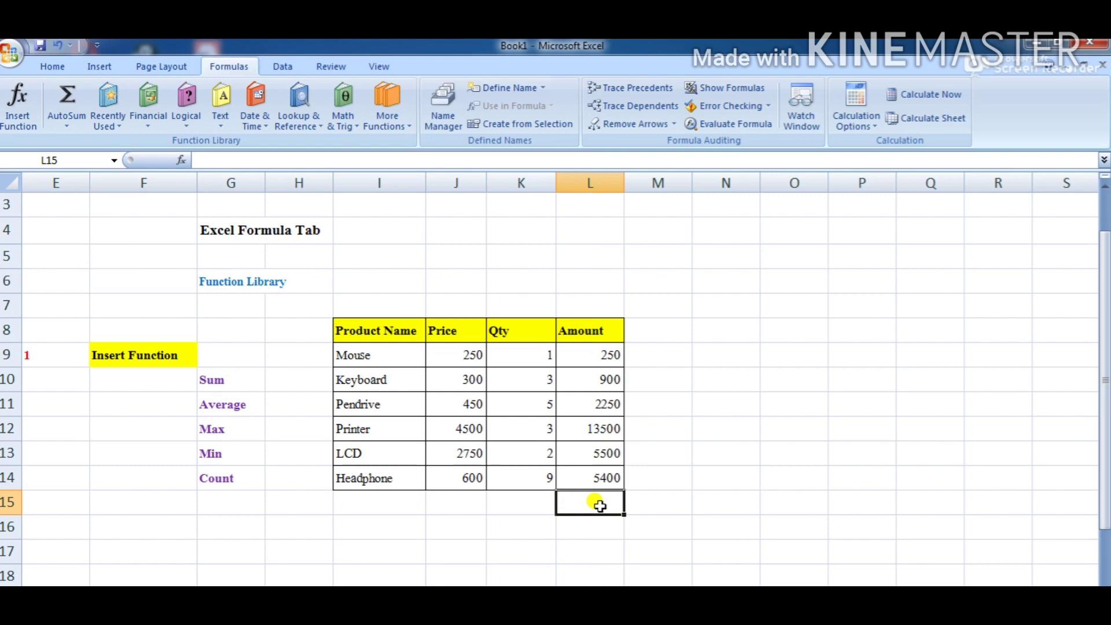
# - Repeat the automatic sum of L9:L14 directly in the empty cell L15, and clear the formula again
pyautogui.hotkey('alt', '=')
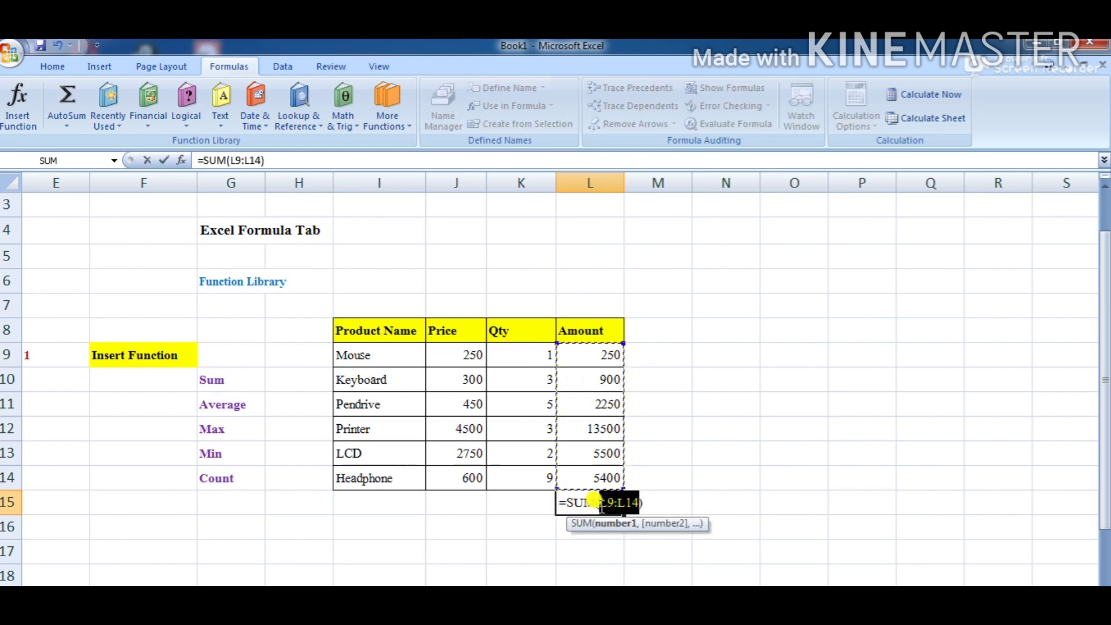
pyautogui.press('Return')
pyautogui.click(603, 504)
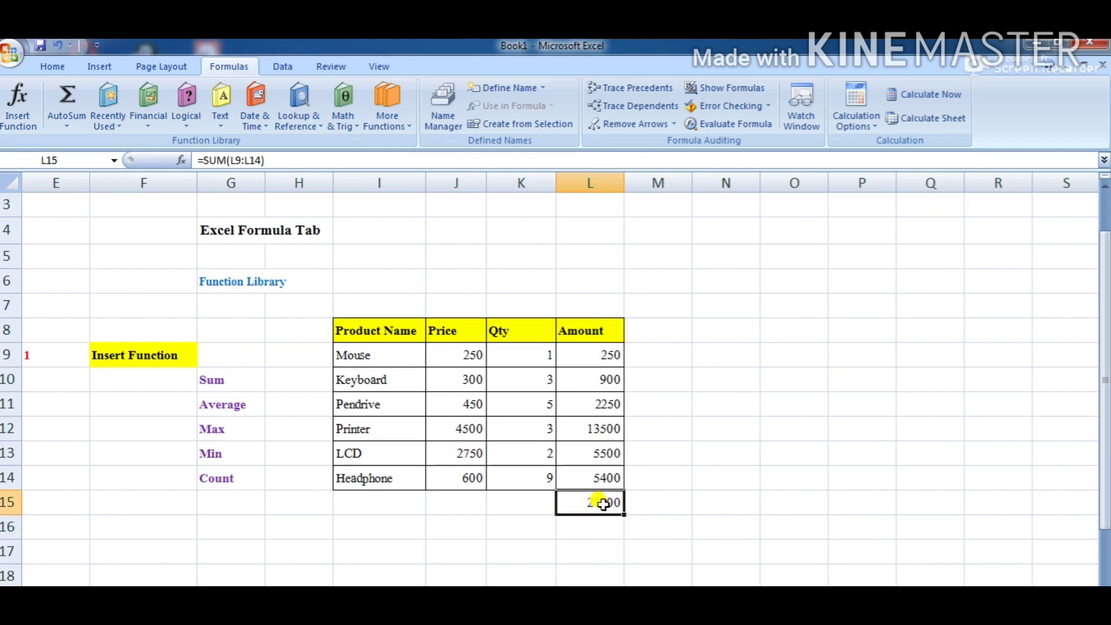
pyautogui.press('Delete')
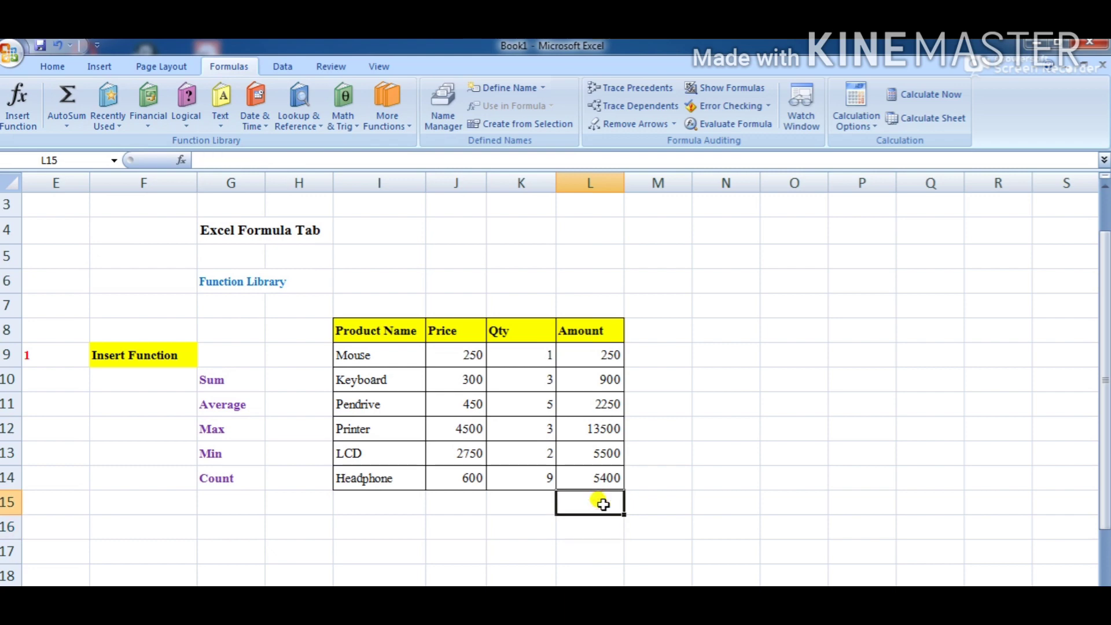
# - Start a SUM formula in H10 through Insert Function, picking SUM from the All category
pyautogui.click(278, 383)
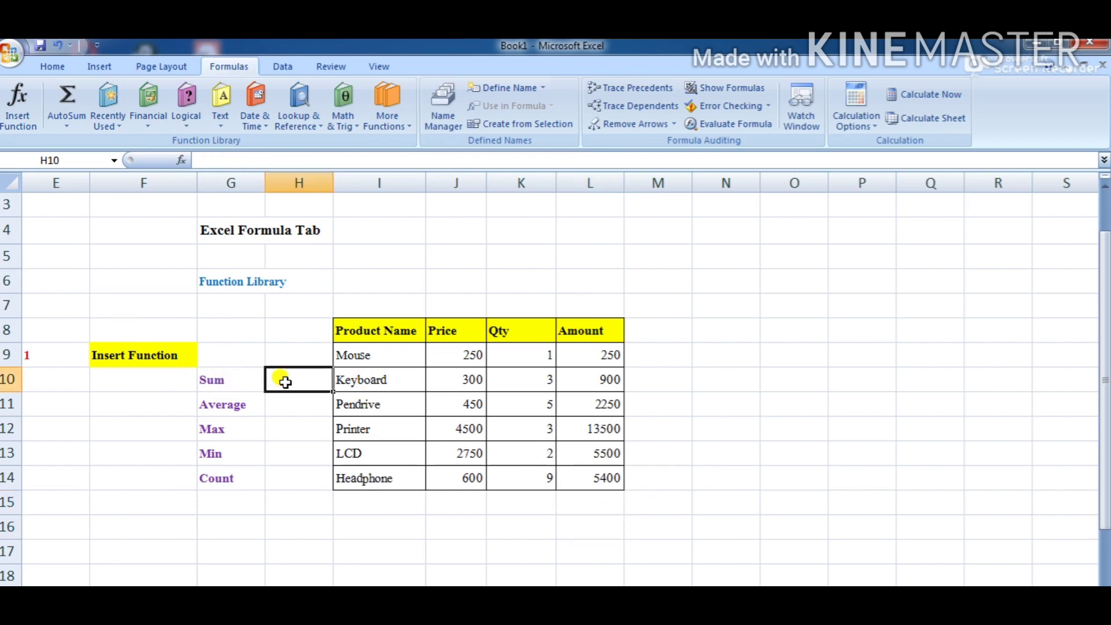
pyautogui.click(19, 110)
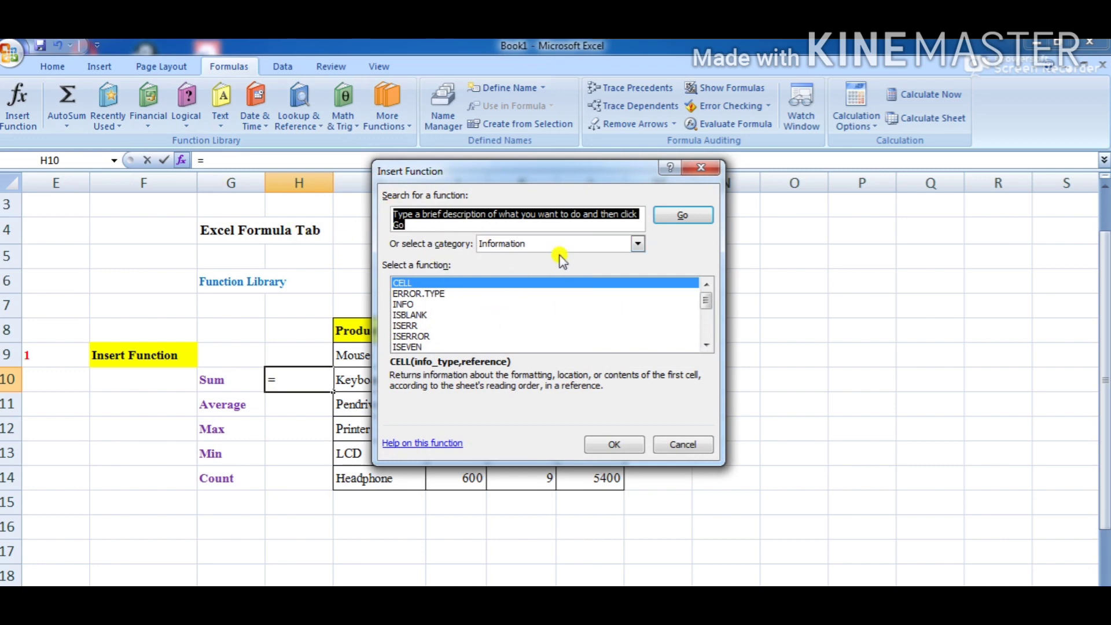
pyautogui.click(637, 244)
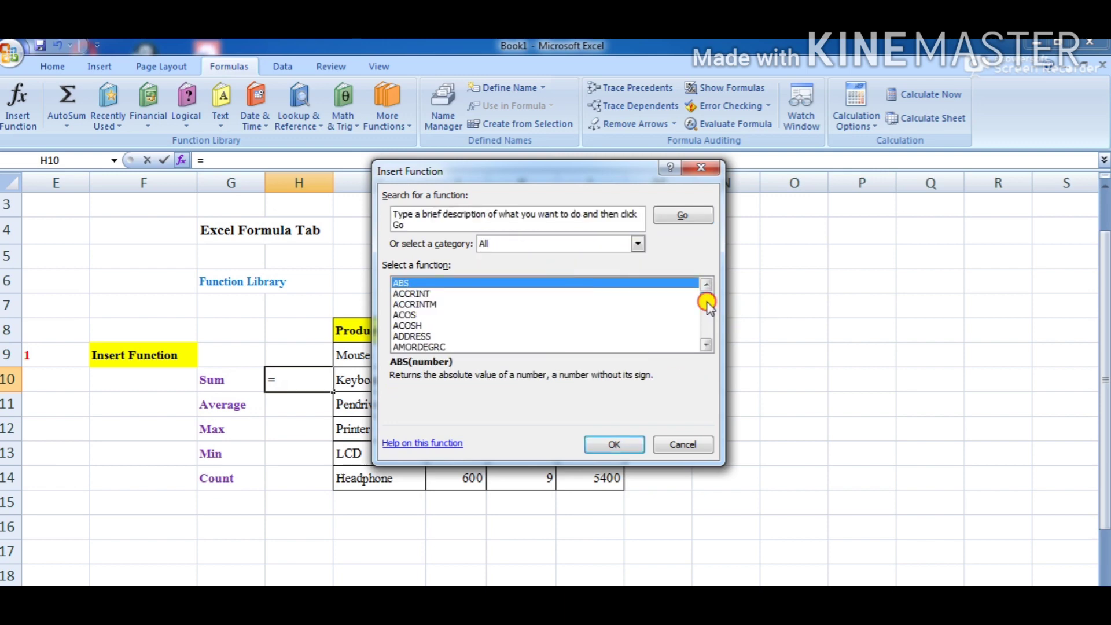
pyautogui.moveTo(707, 302); pyautogui.dragTo(707, 329)
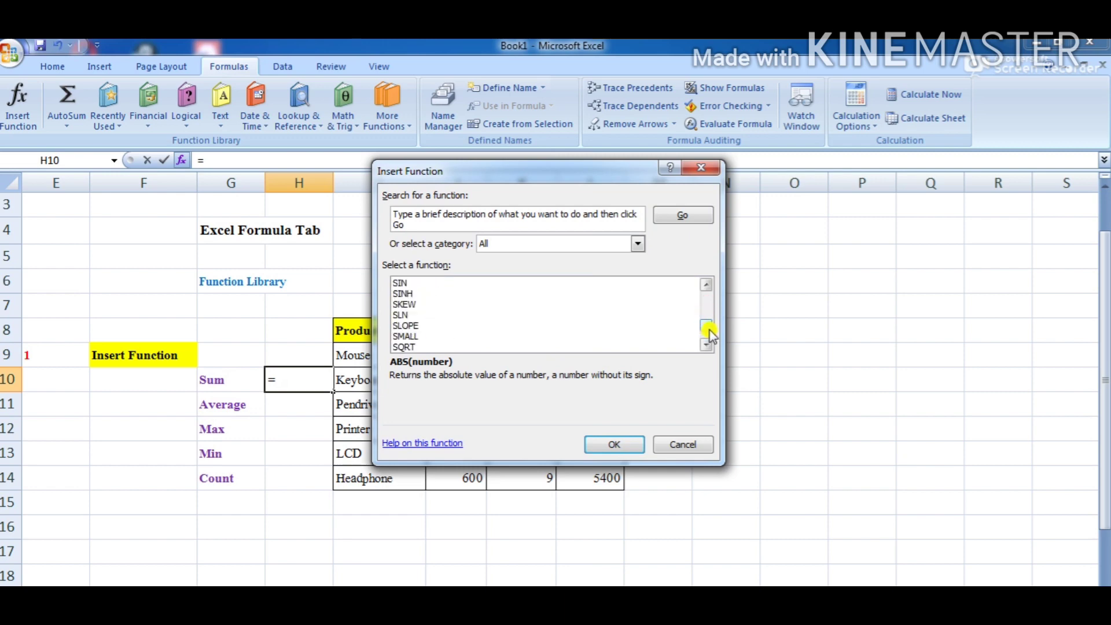
pyautogui.click(706, 346)
pyautogui.click(706, 346)
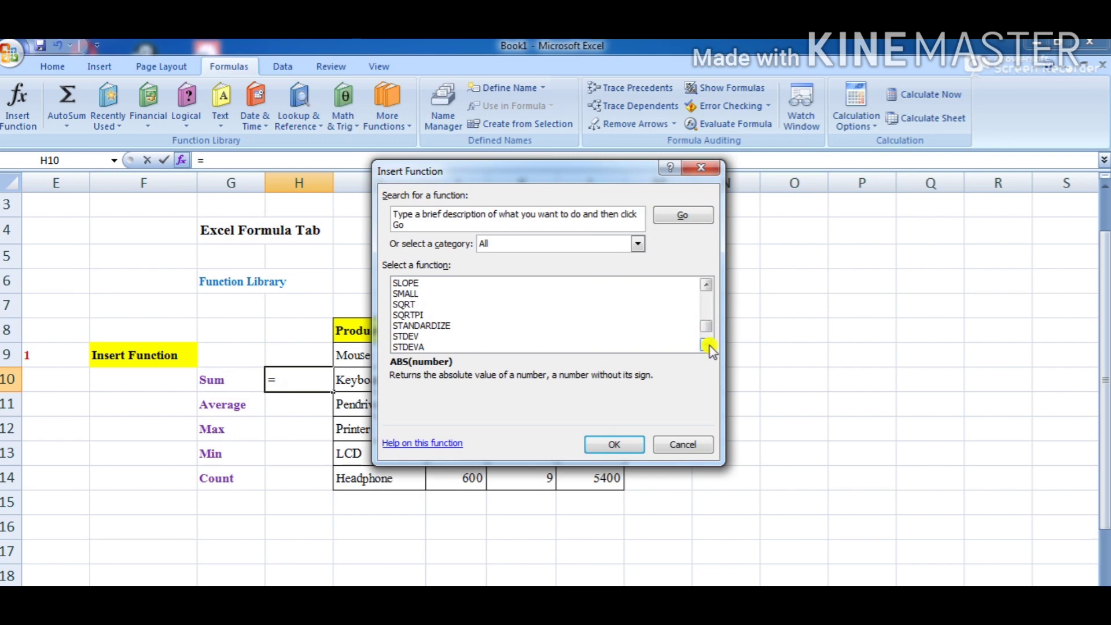
pyautogui.click(707, 346)
pyautogui.click(707, 346)
pyautogui.click(707, 345)
pyautogui.click(706, 346)
pyautogui.click(706, 345)
pyautogui.click(706, 345)
pyautogui.click(707, 346)
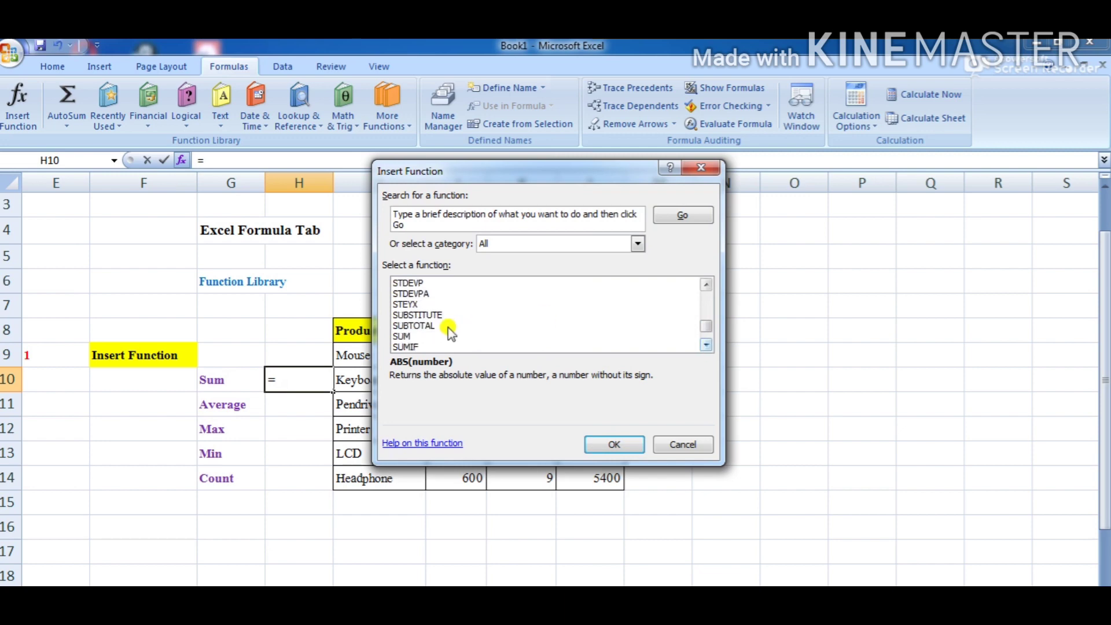
pyautogui.click(412, 337)
pyautogui.click(617, 449)
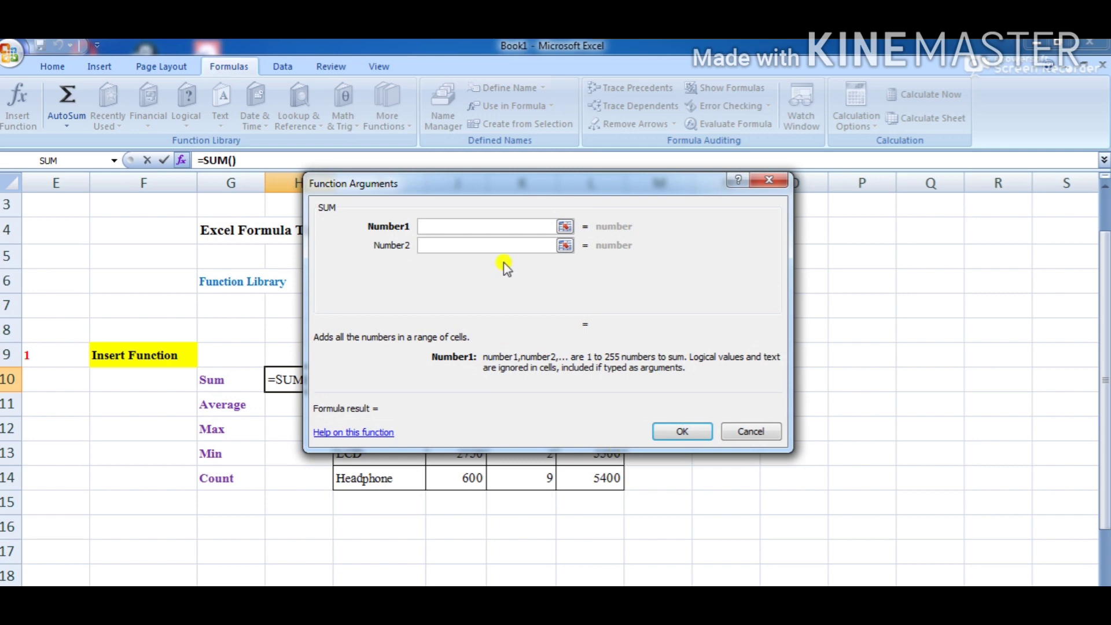
# - Complete the SUM formula in H10 with L9:L14 as Number1, and clear the cell again
pyautogui.moveTo(503, 183); pyautogui.dragTo(861, 224)
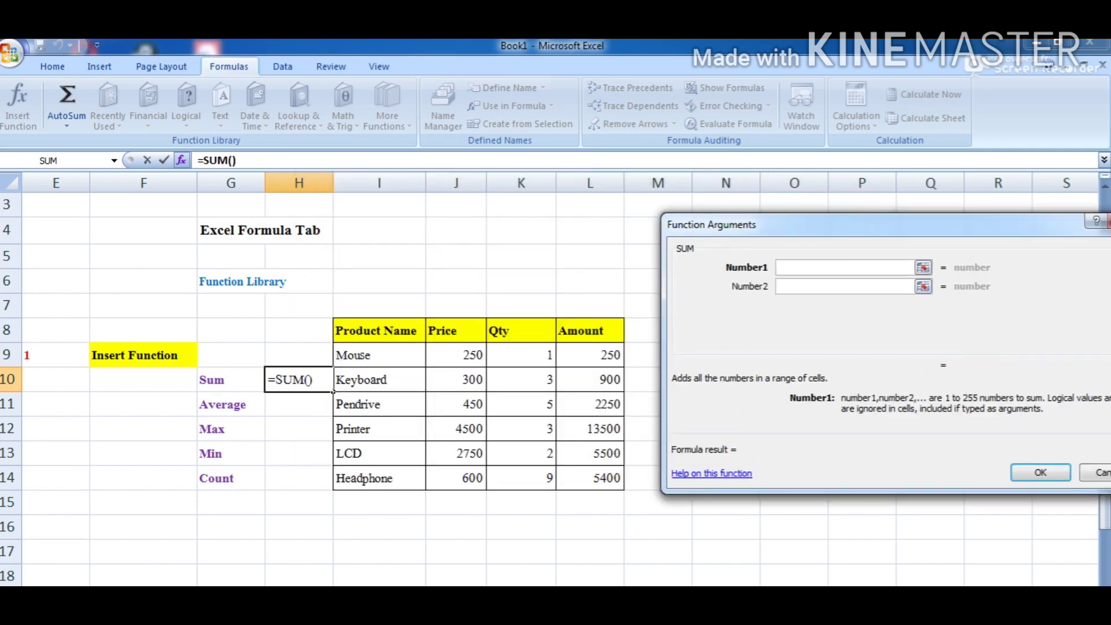
pyautogui.click(793, 264)
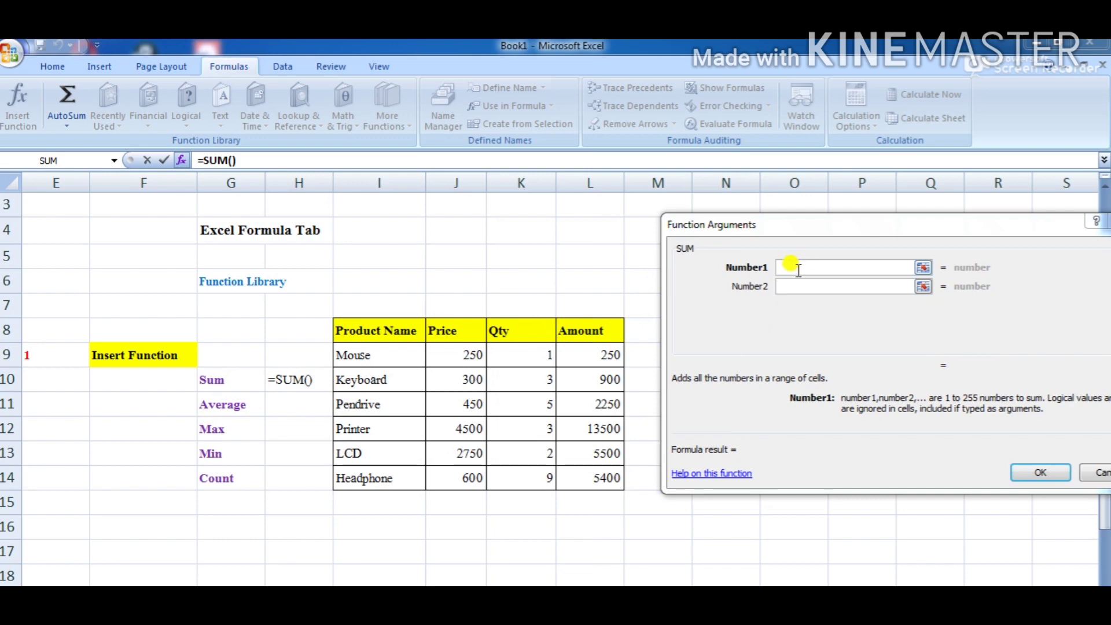
pyautogui.click(582, 355)
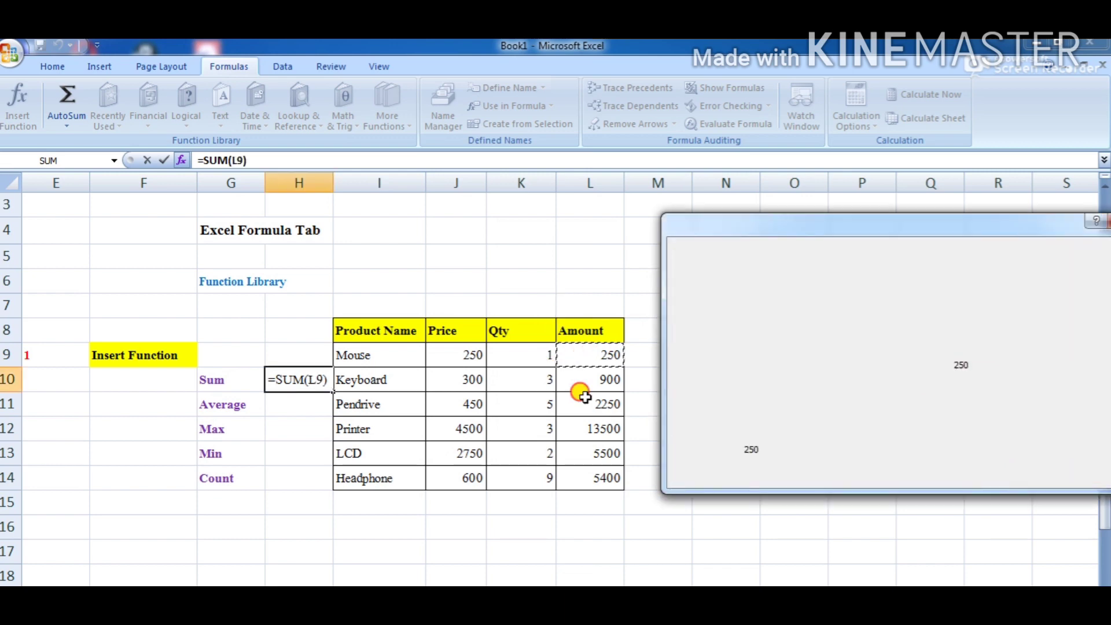
pyautogui.moveTo(584, 396); pyautogui.dragTo(579, 471)
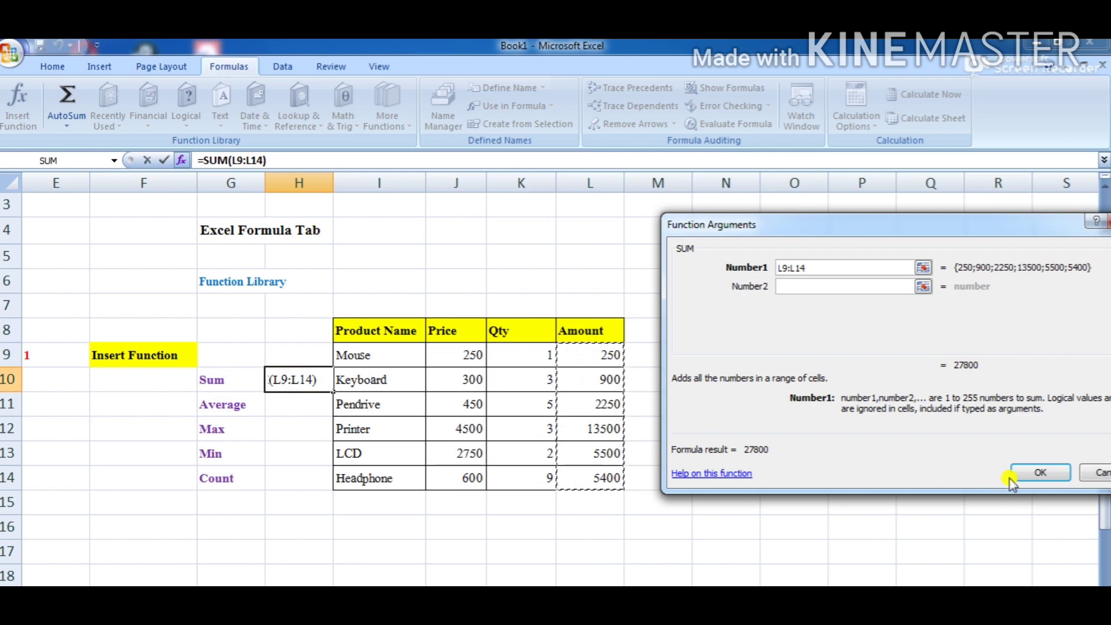
pyautogui.click(1036, 473)
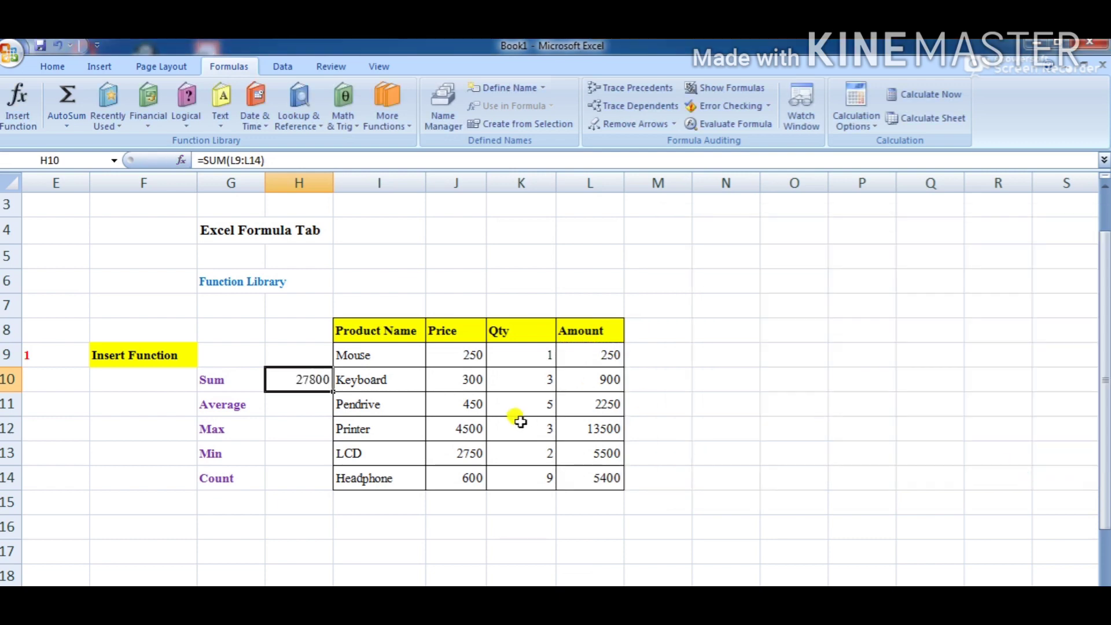
pyautogui.doubleClick(314, 376)
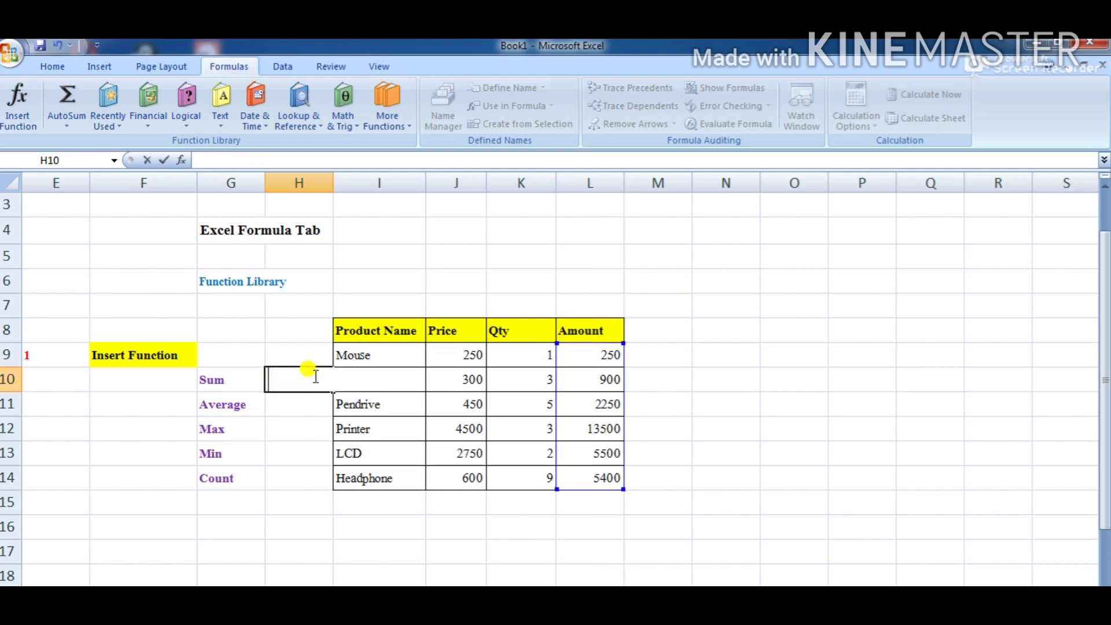
pyautogui.click(280, 328)
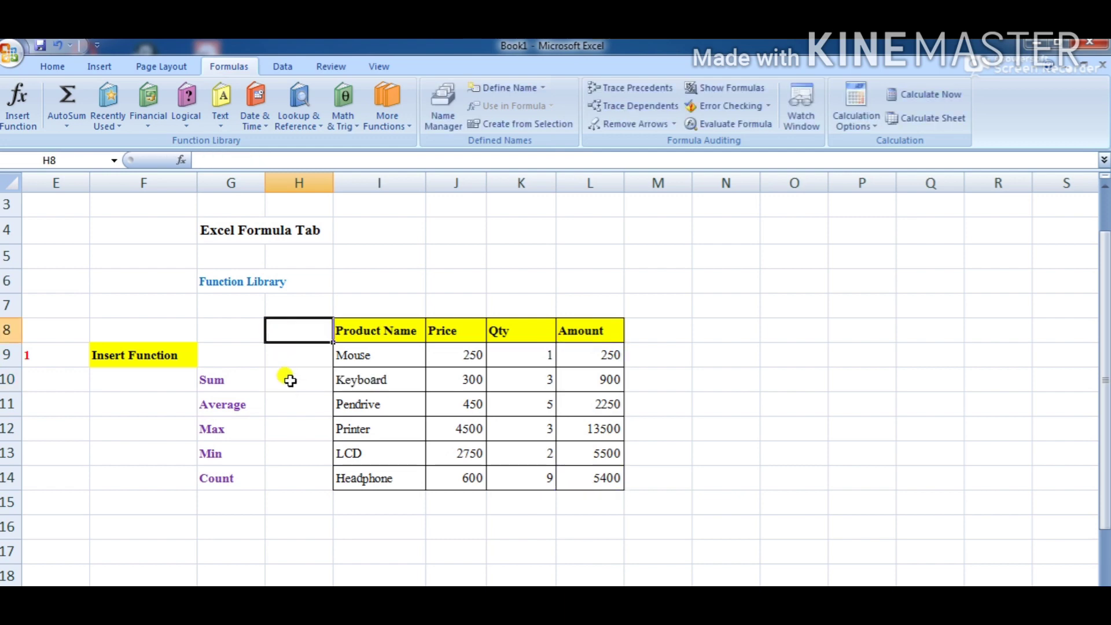
# - Enter a SUM formula in H10 by searching Insert Function for "sum" and using L9:L14 as Number1
pyautogui.click(285, 379)
pyautogui.click(17, 101)
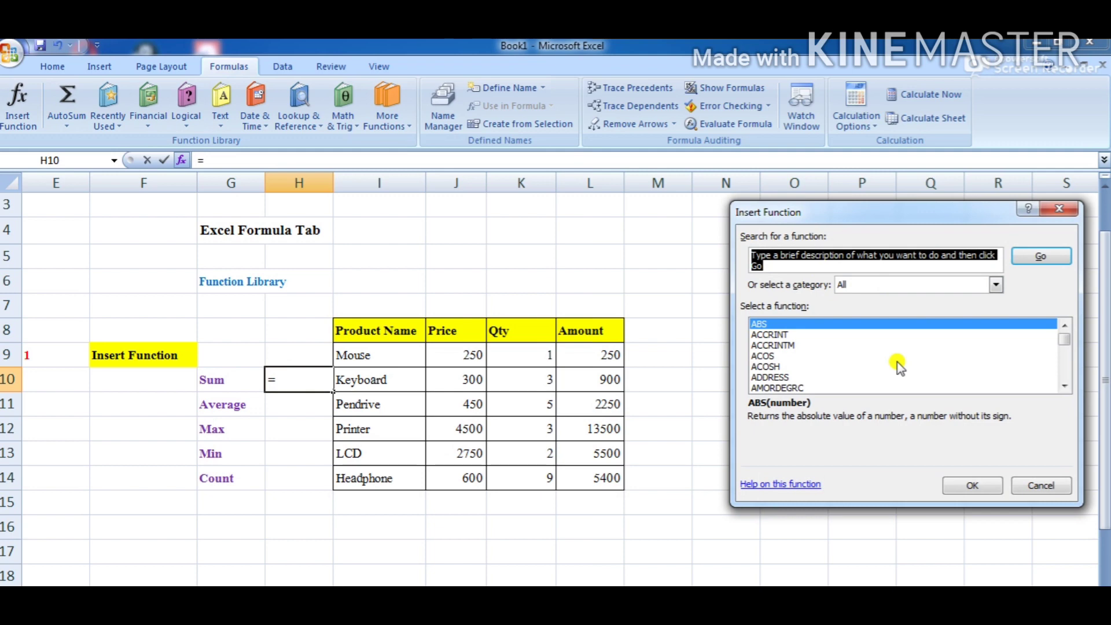
pyautogui.write('sum')
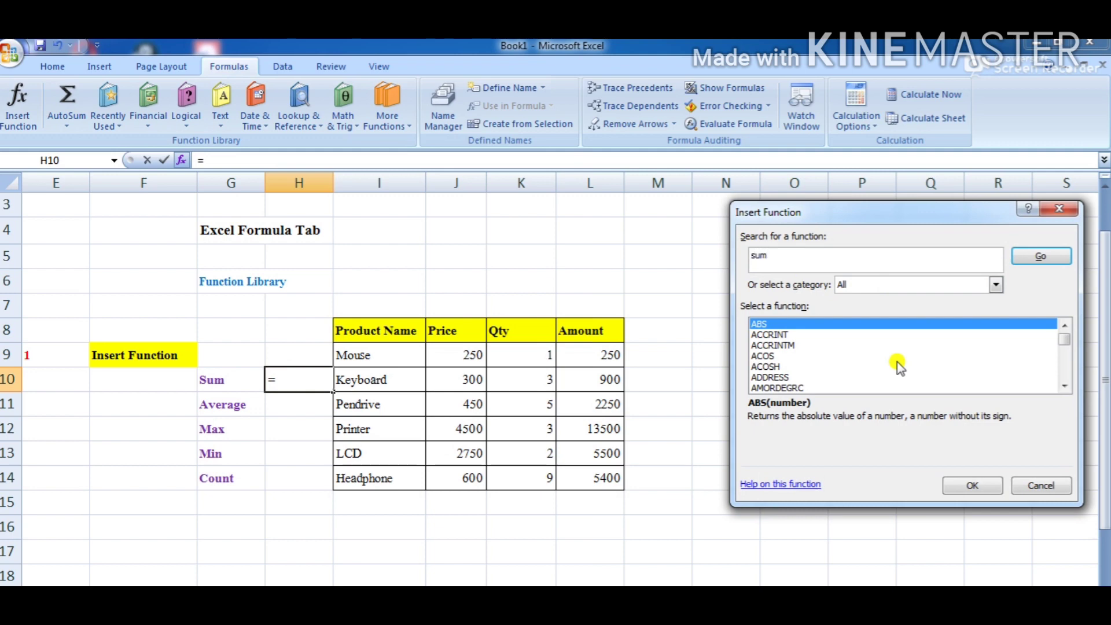
pyautogui.click(1020, 264)
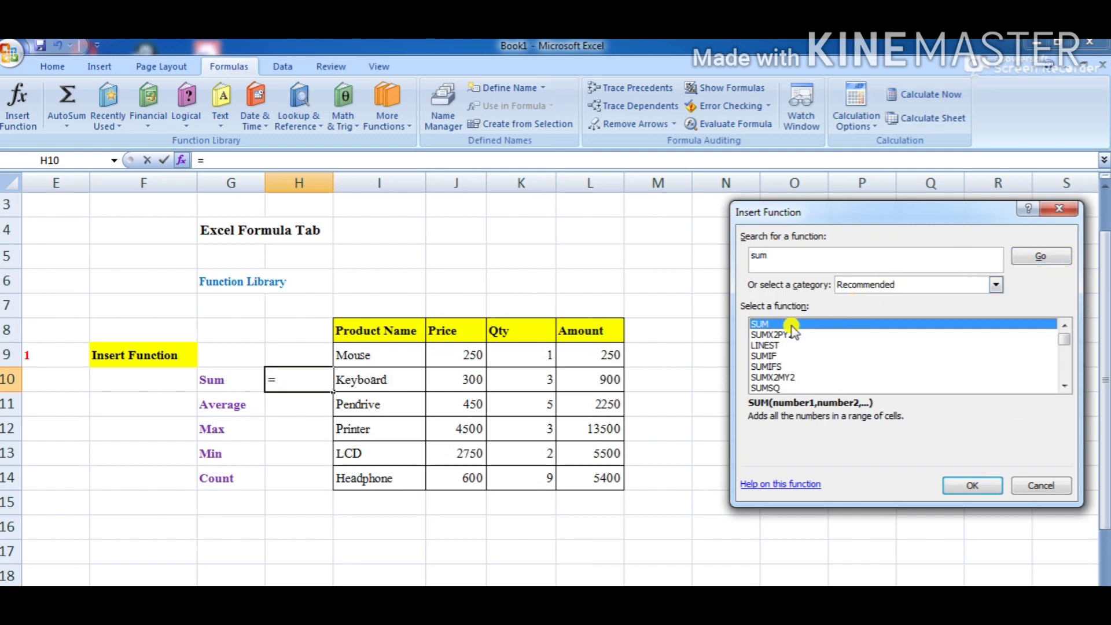
pyautogui.click(978, 487)
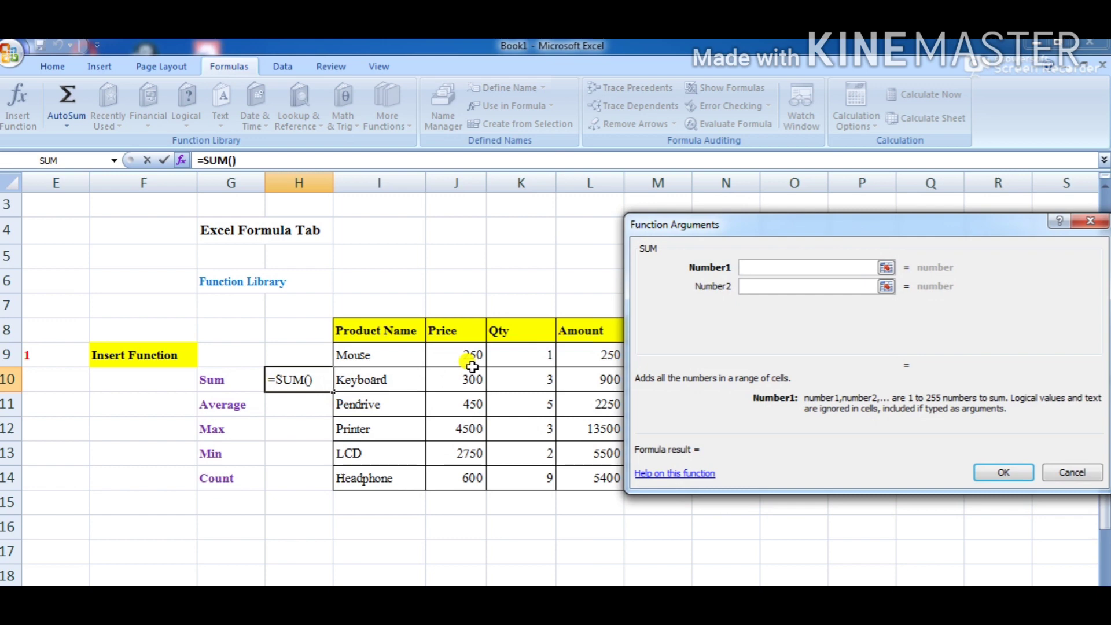
pyautogui.moveTo(596, 354); pyautogui.dragTo(604, 478)
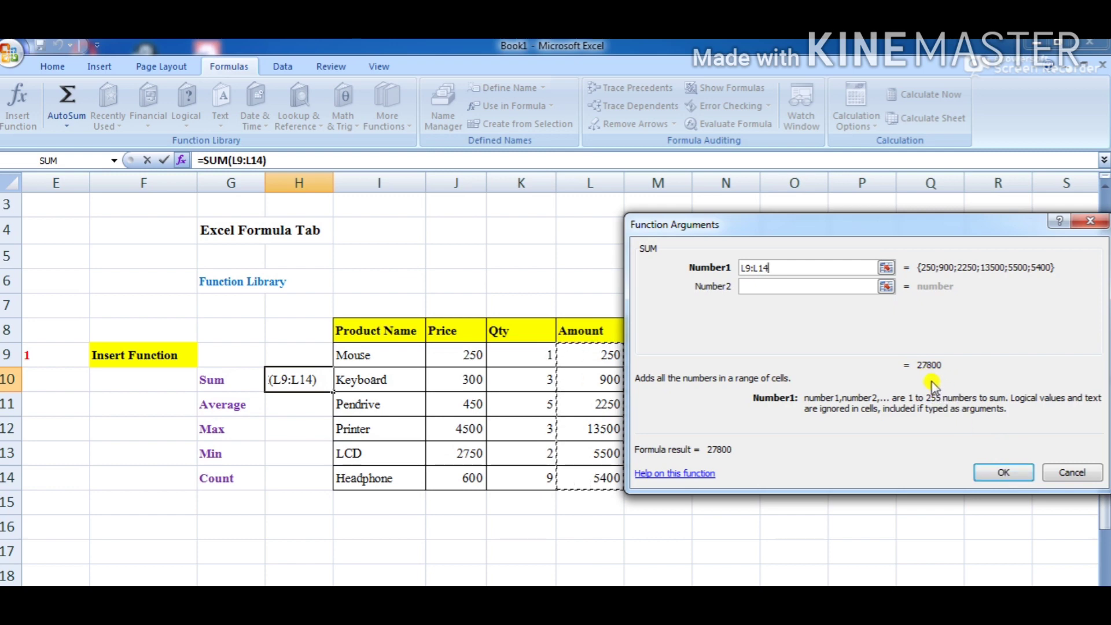
pyautogui.click(1004, 473)
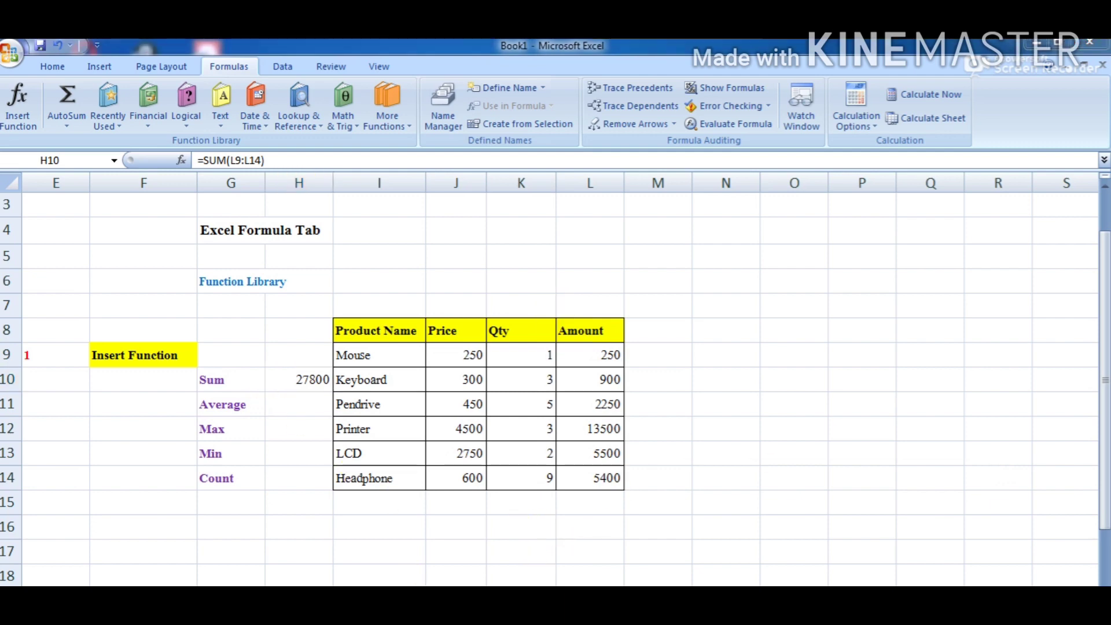
# - Enter an AVERAGE formula in H11 by searching Insert Function for "Average" and using L9:L14 as Number1
pyautogui.click(301, 400)
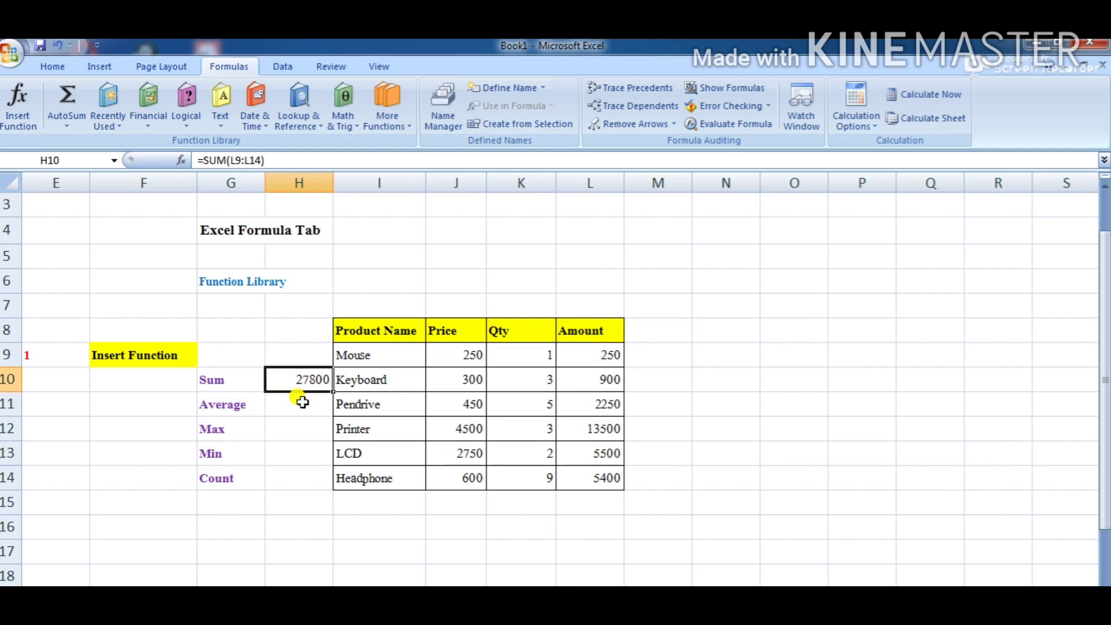
pyautogui.click(301, 400)
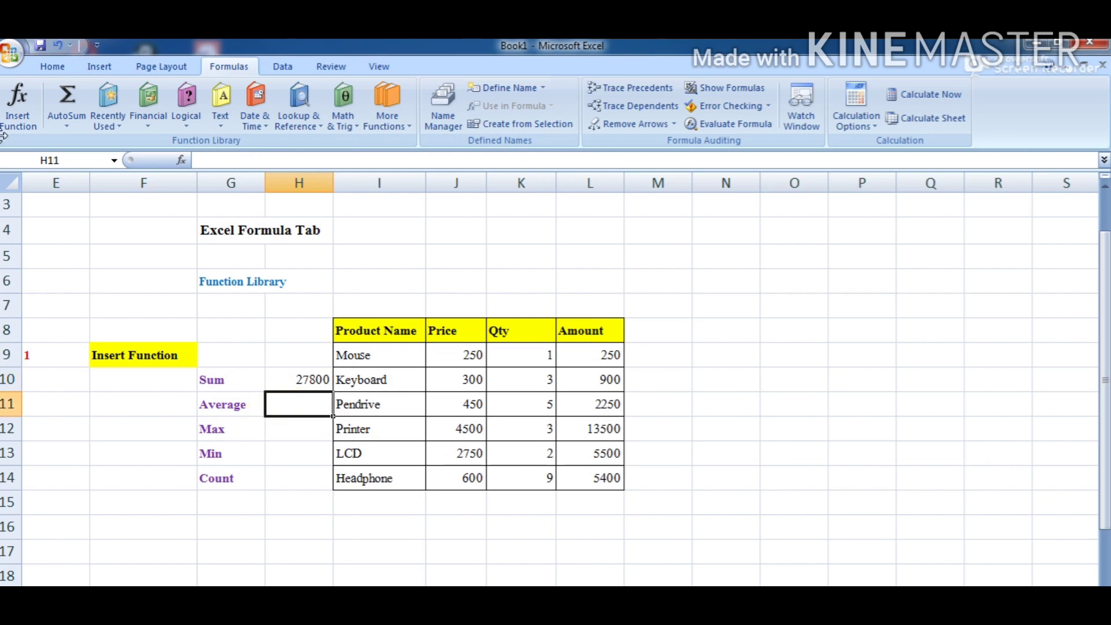
pyautogui.click(15, 104)
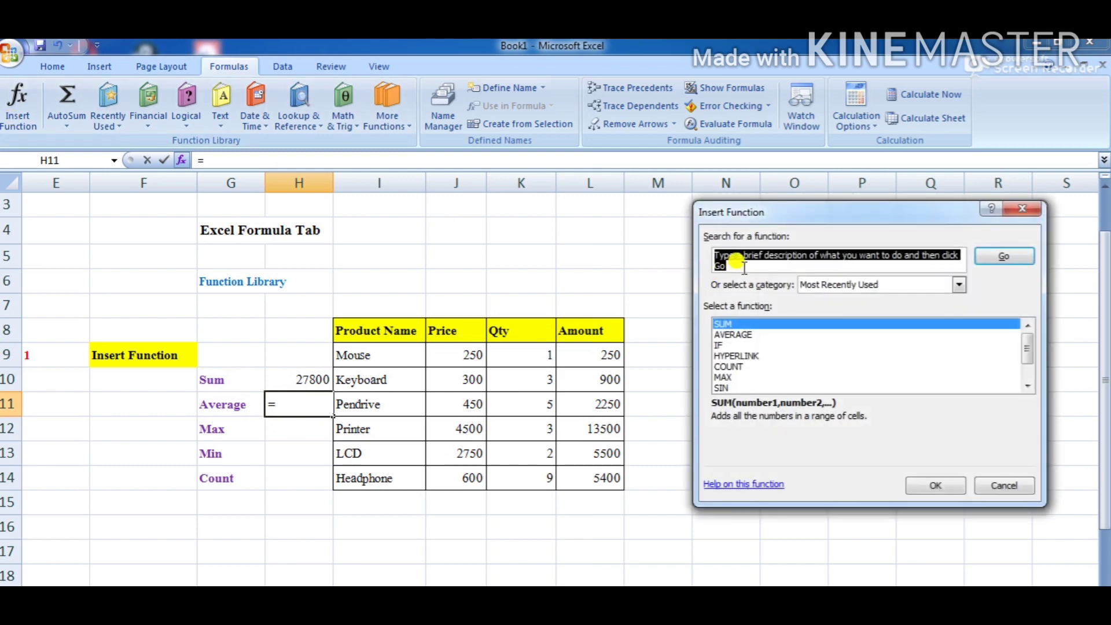
pyautogui.write('Aver')
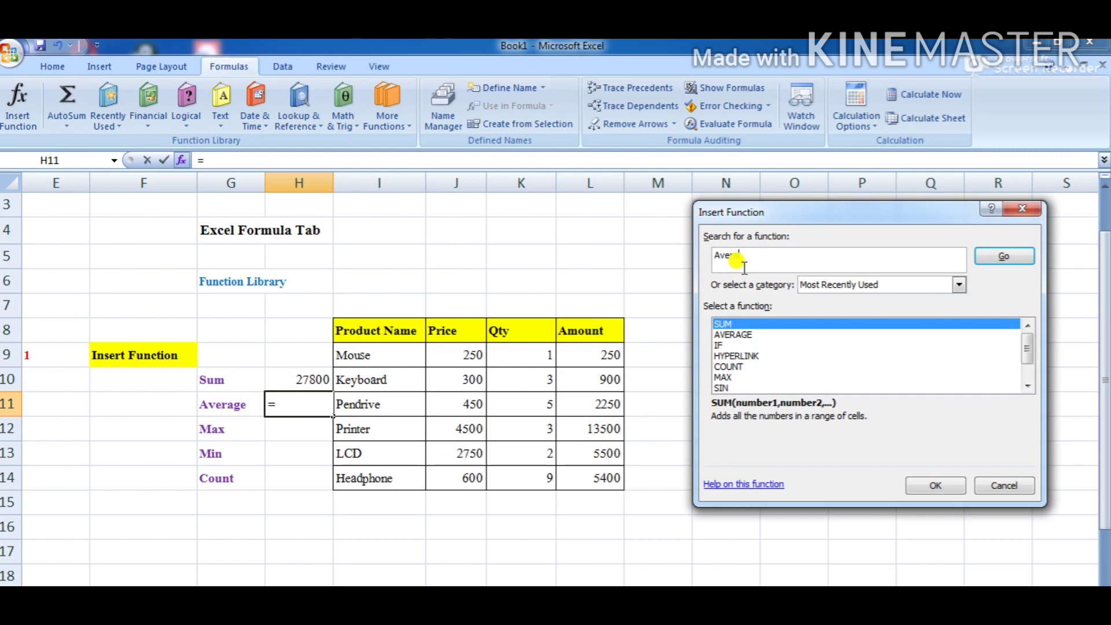
pyautogui.write('age')
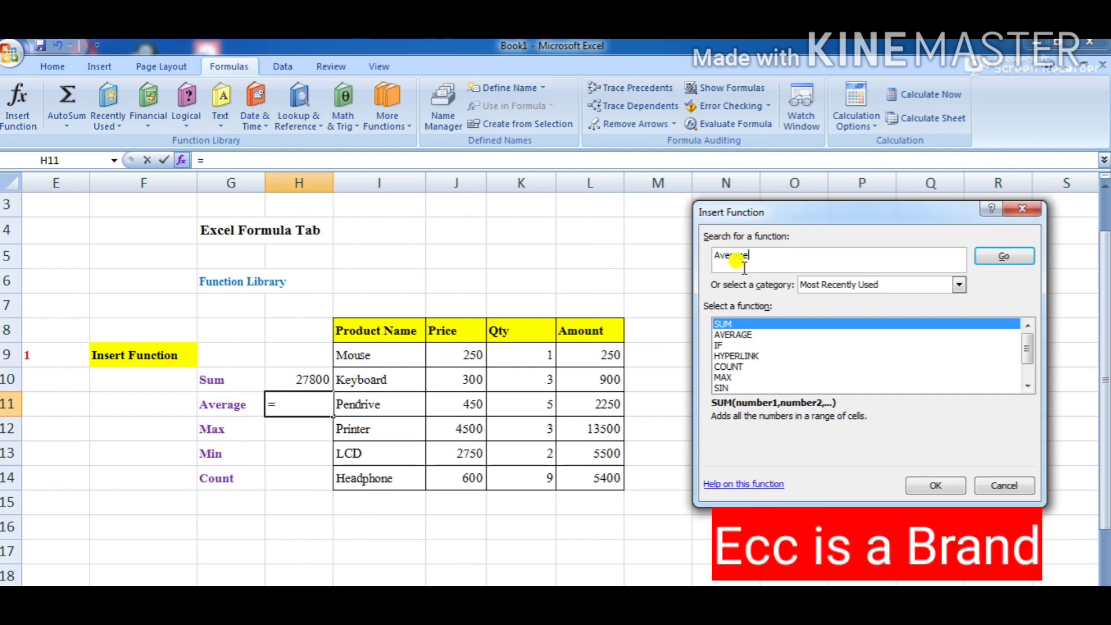
pyautogui.click(1002, 263)
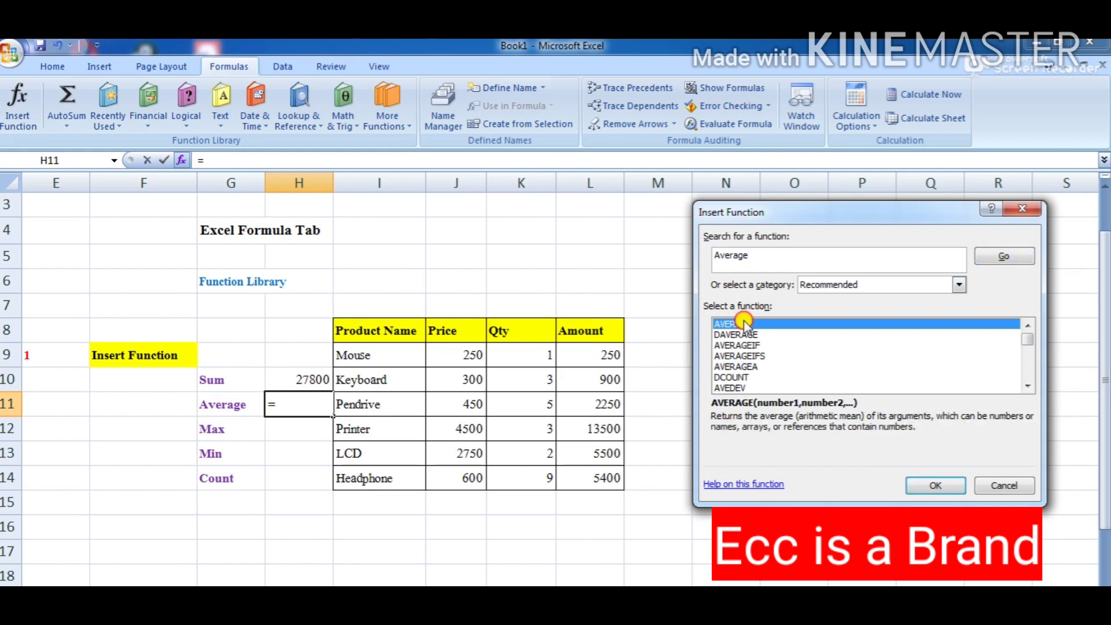
pyautogui.click(938, 488)
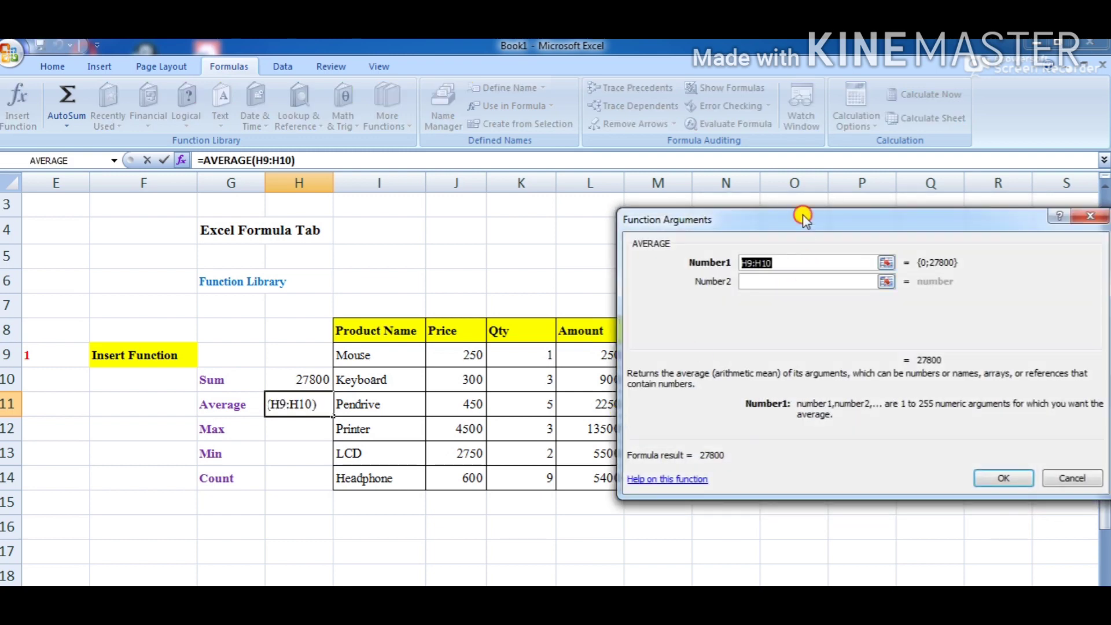
pyautogui.moveTo(803, 217); pyautogui.dragTo(844, 147)
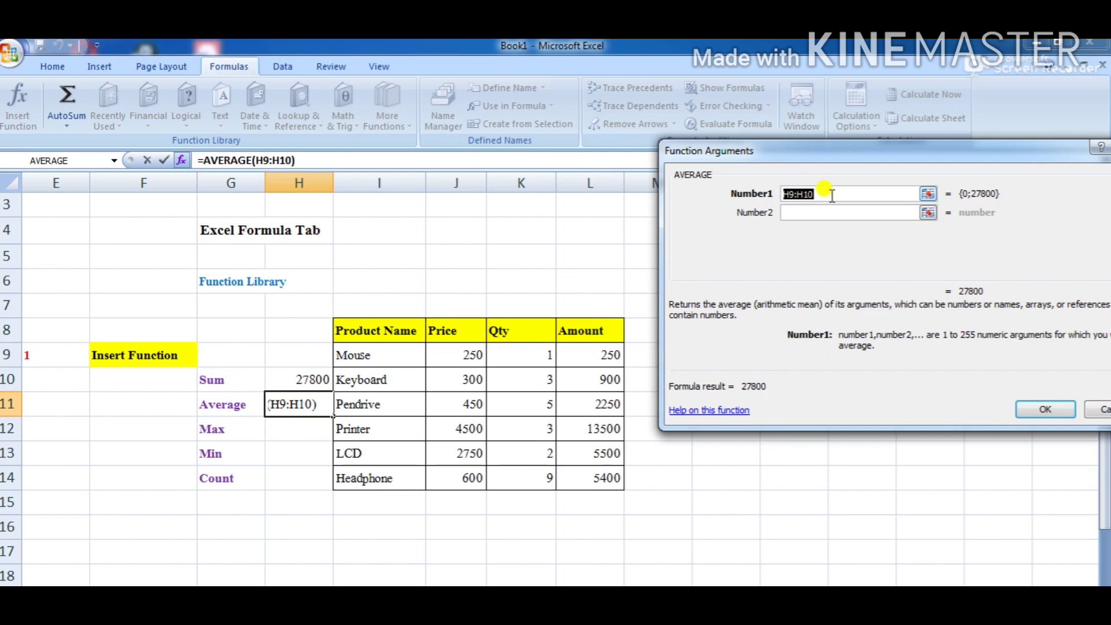
pyautogui.moveTo(596, 351); pyautogui.dragTo(589, 473)
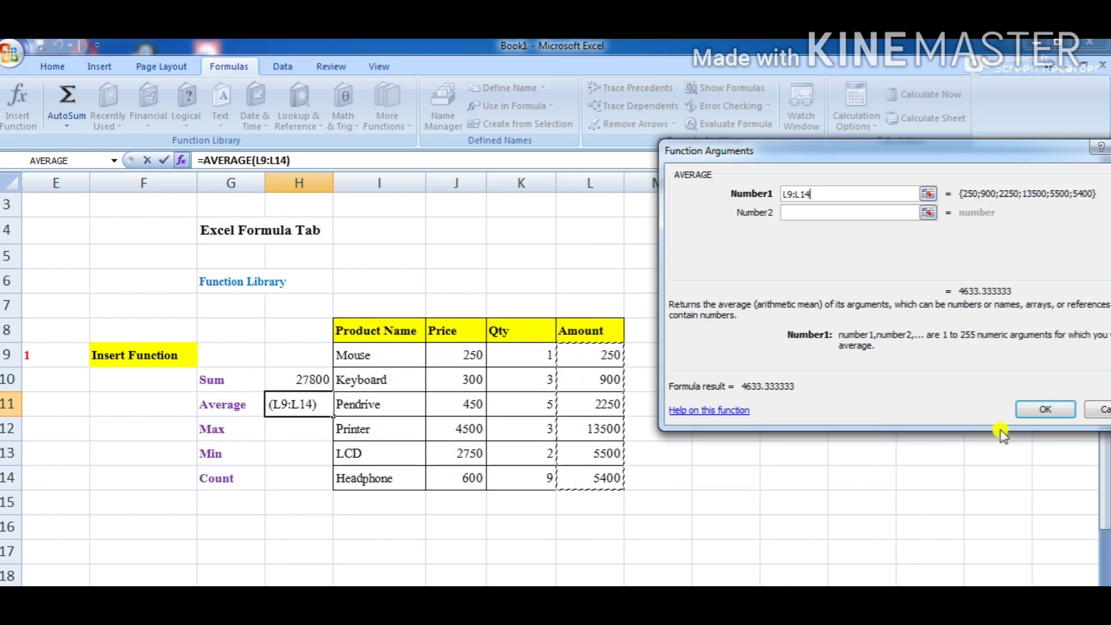
pyautogui.click(1051, 408)
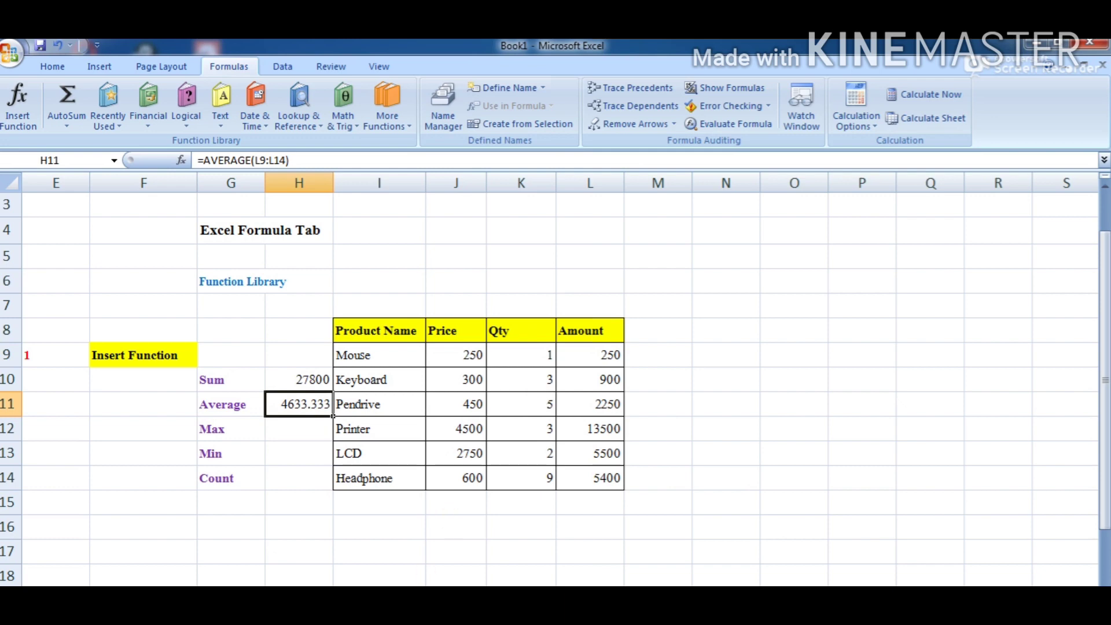
pyautogui.click(315, 418)
pyautogui.click(313, 424)
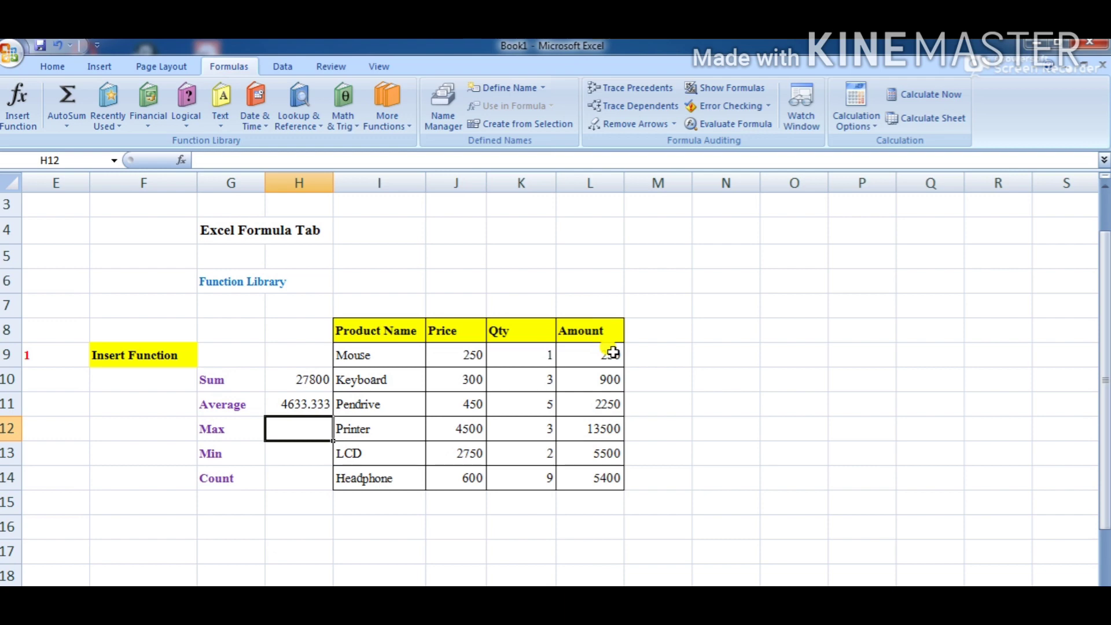
pyautogui.moveTo(612, 353); pyautogui.dragTo(608, 483)
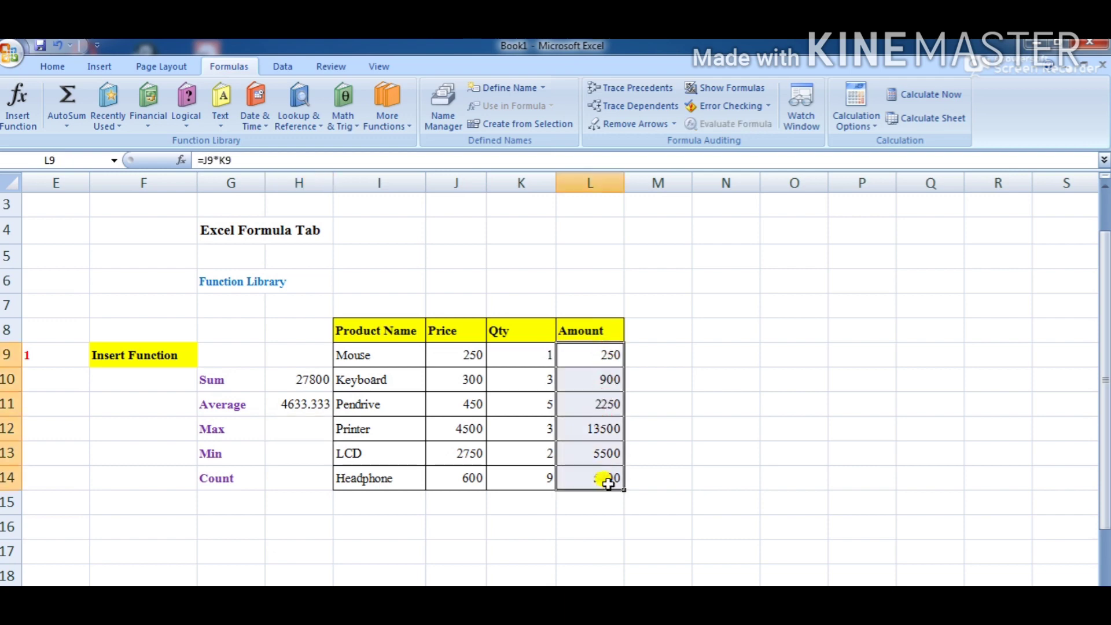
pyautogui.click(700, 478)
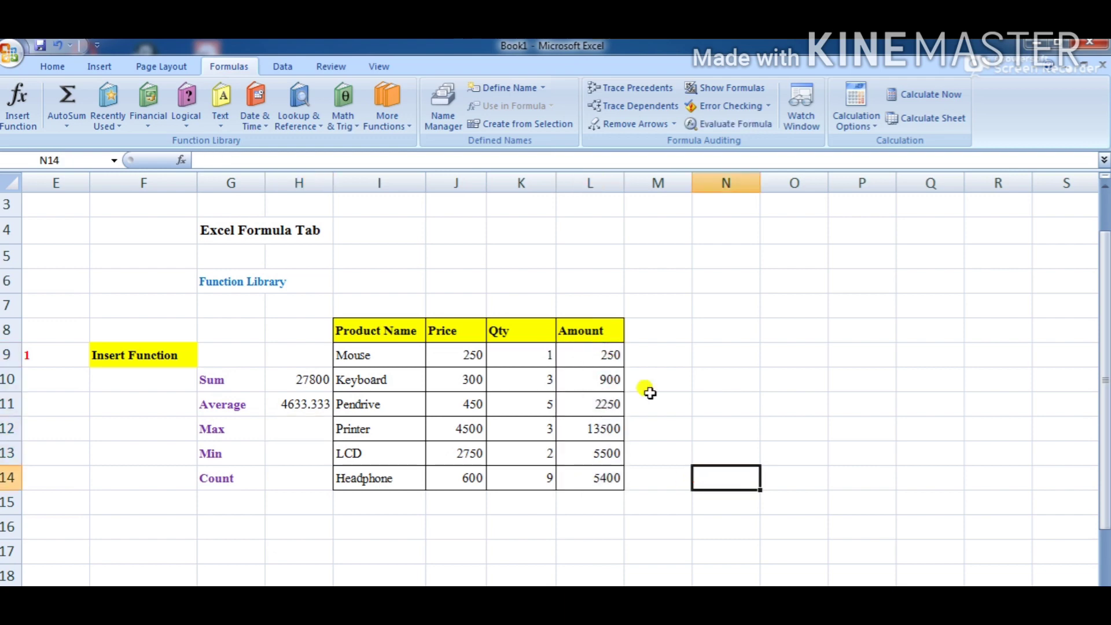
# - Enter a MAX formula in H12 by searching Insert Function for "max" and using L9:L14 as Number1
pyautogui.click(307, 428)
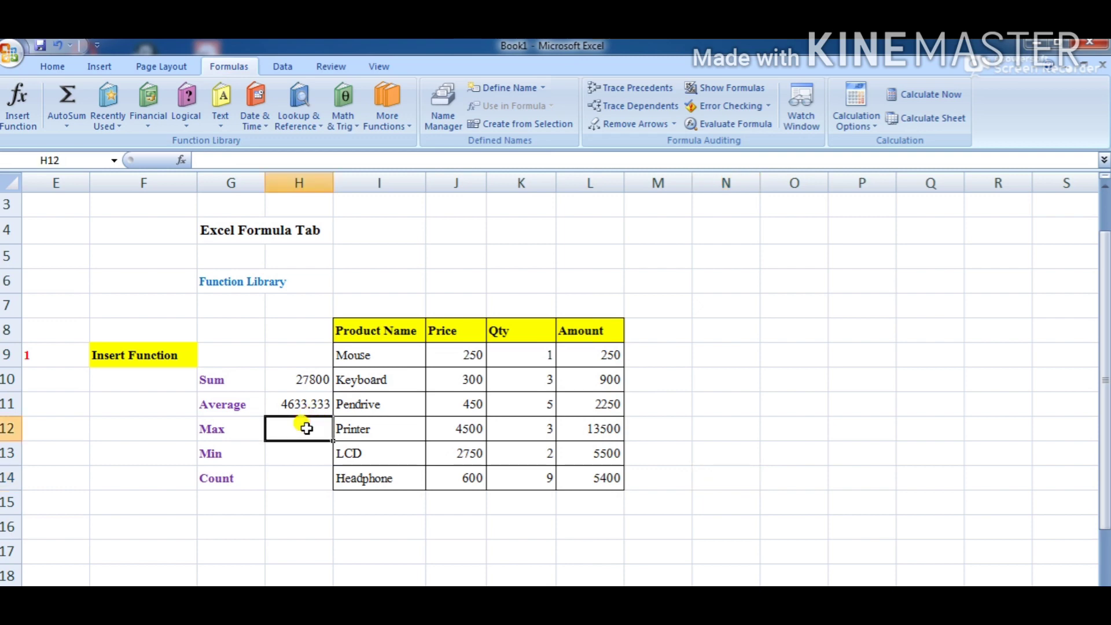
pyautogui.click(18, 104)
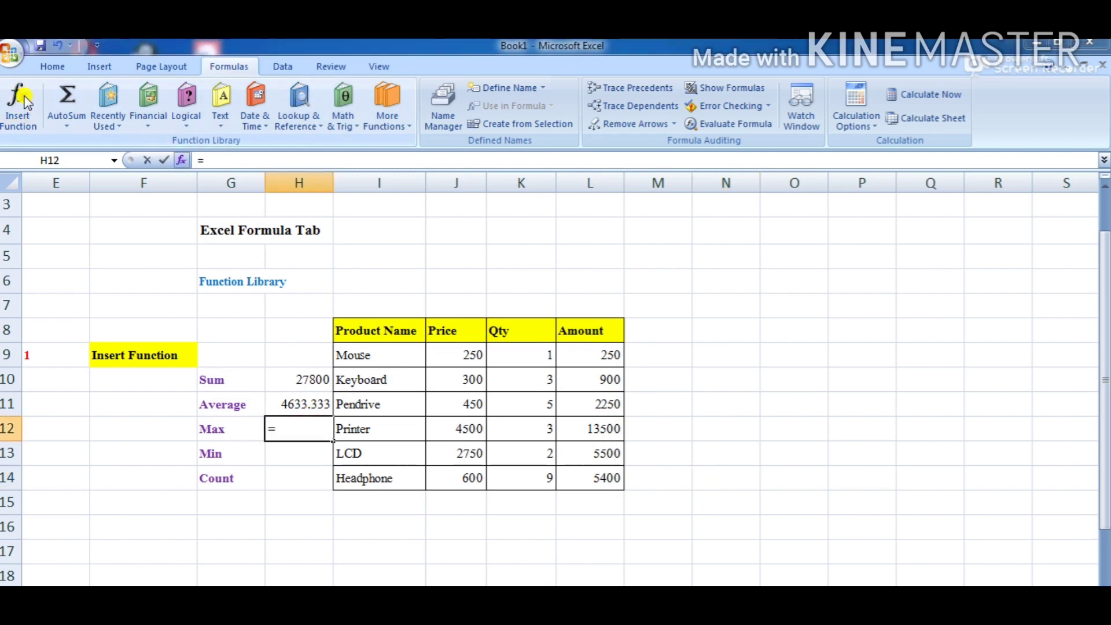
pyautogui.write('m')
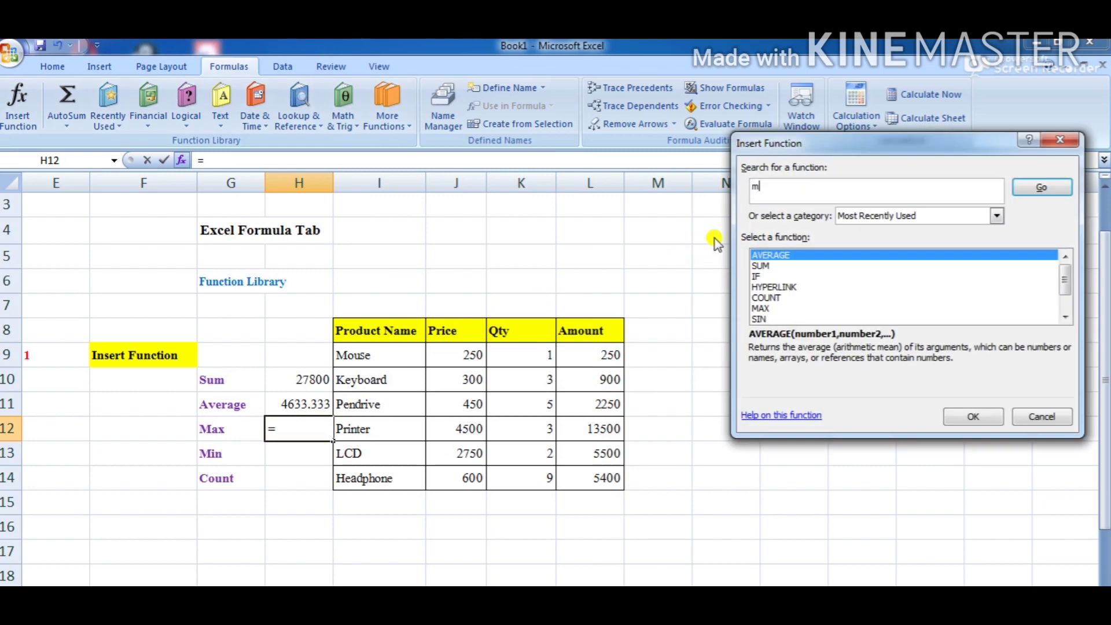
pyautogui.write('ax')
pyautogui.click(1036, 194)
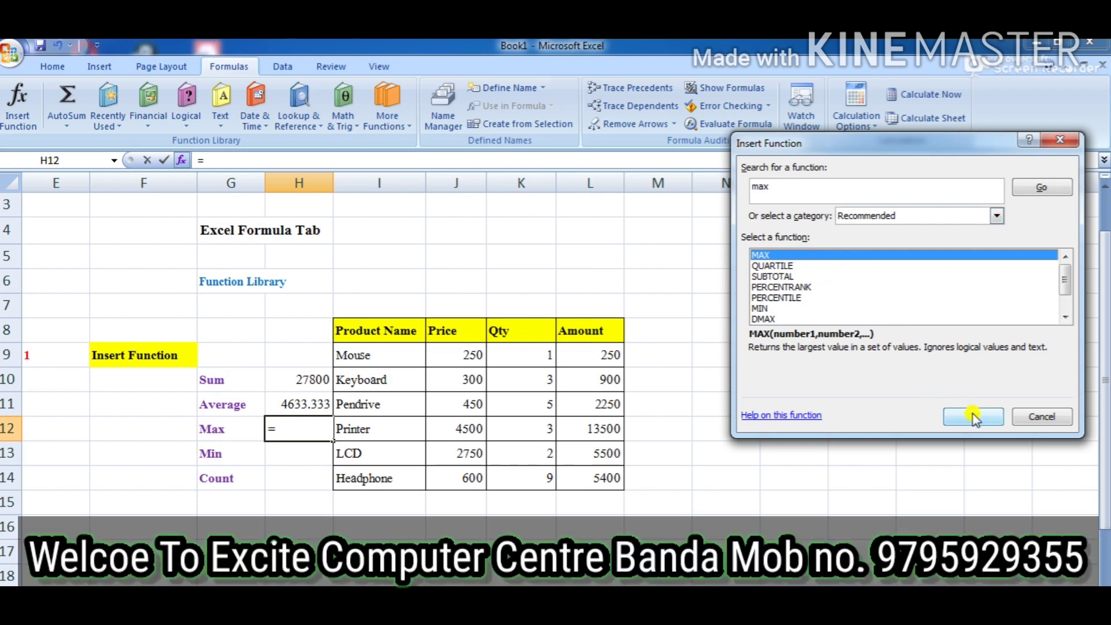
pyautogui.click(974, 416)
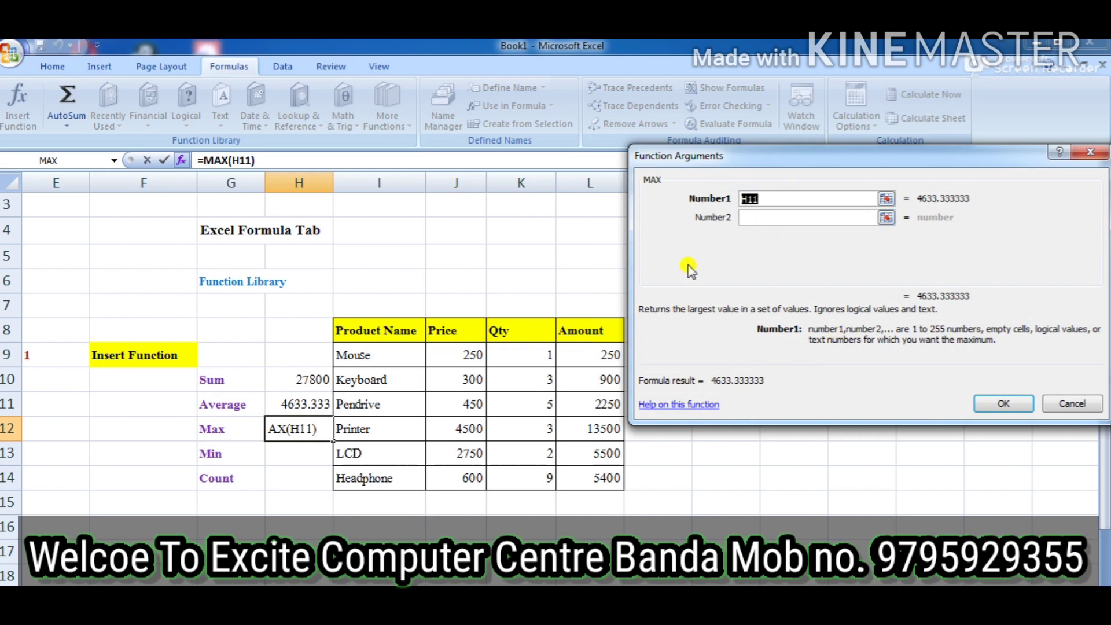
pyautogui.moveTo(596, 354); pyautogui.dragTo(598, 480)
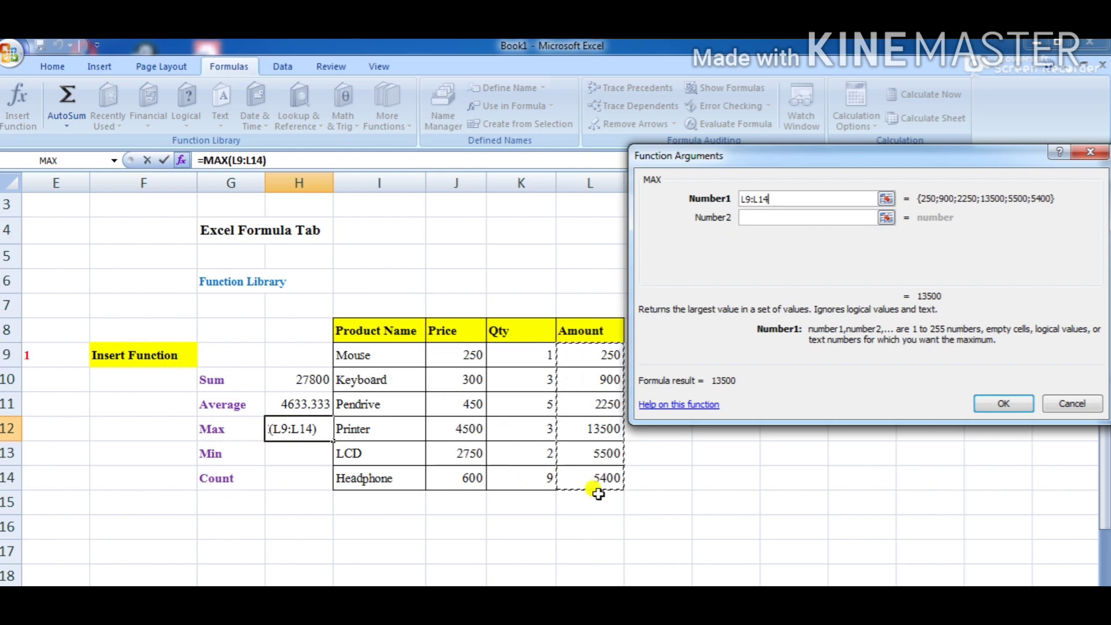
pyautogui.click(995, 408)
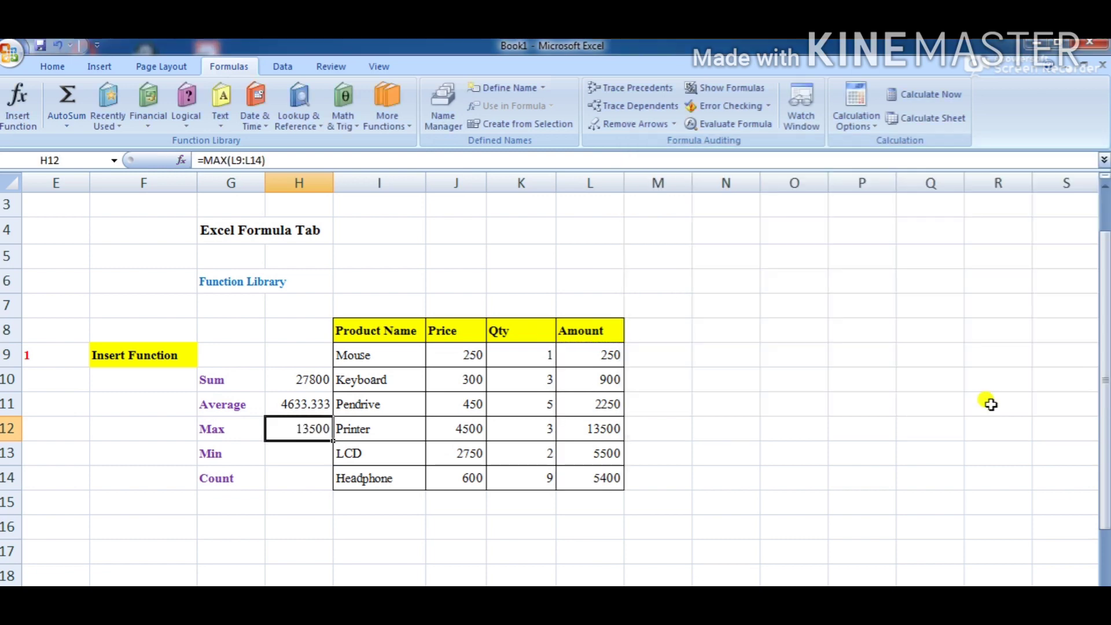
pyautogui.click(301, 455)
pyautogui.click(301, 431)
pyautogui.moveTo(597, 354); pyautogui.dragTo(599, 471)
# - Enter a MIN formula in H13 by searching Insert Function for "min" and using J9:L14 as Number1
pyautogui.click(291, 452)
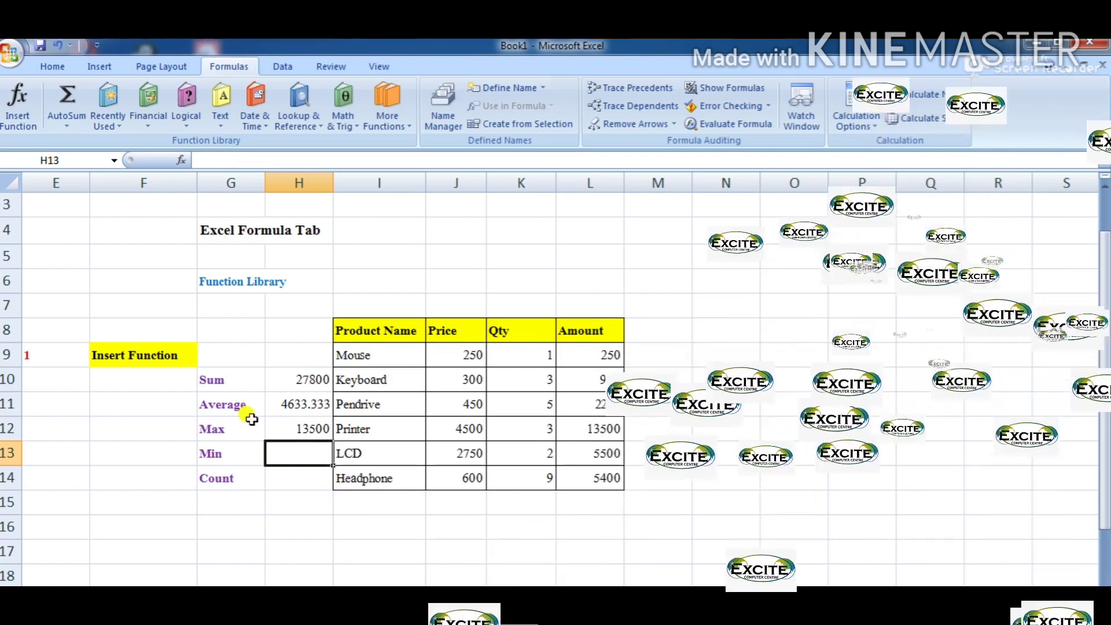
pyautogui.click(18, 104)
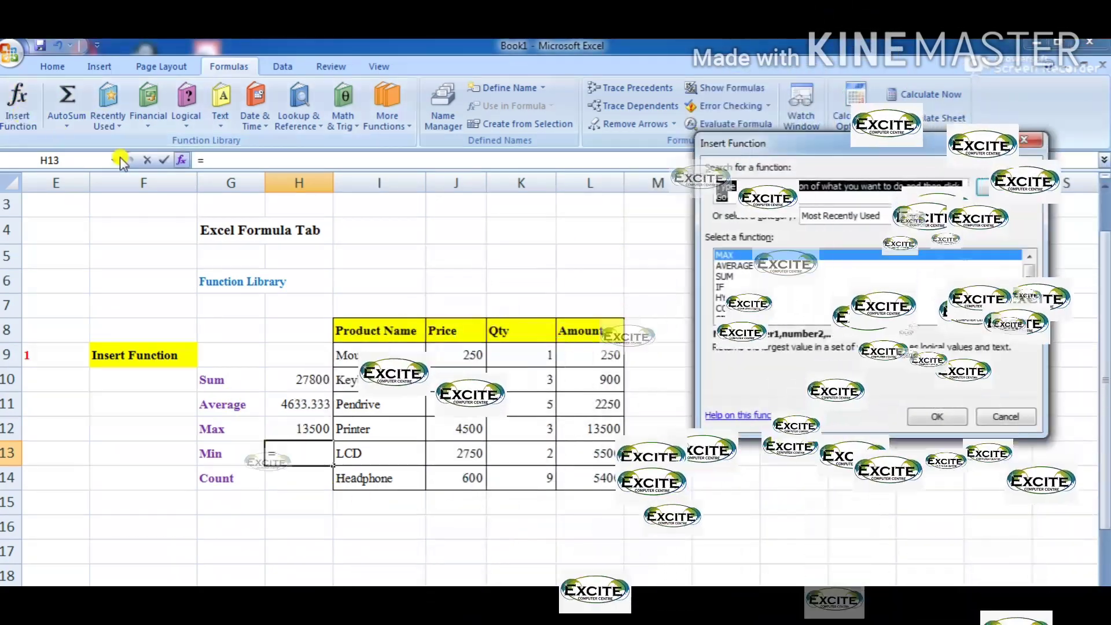
pyautogui.write('min')
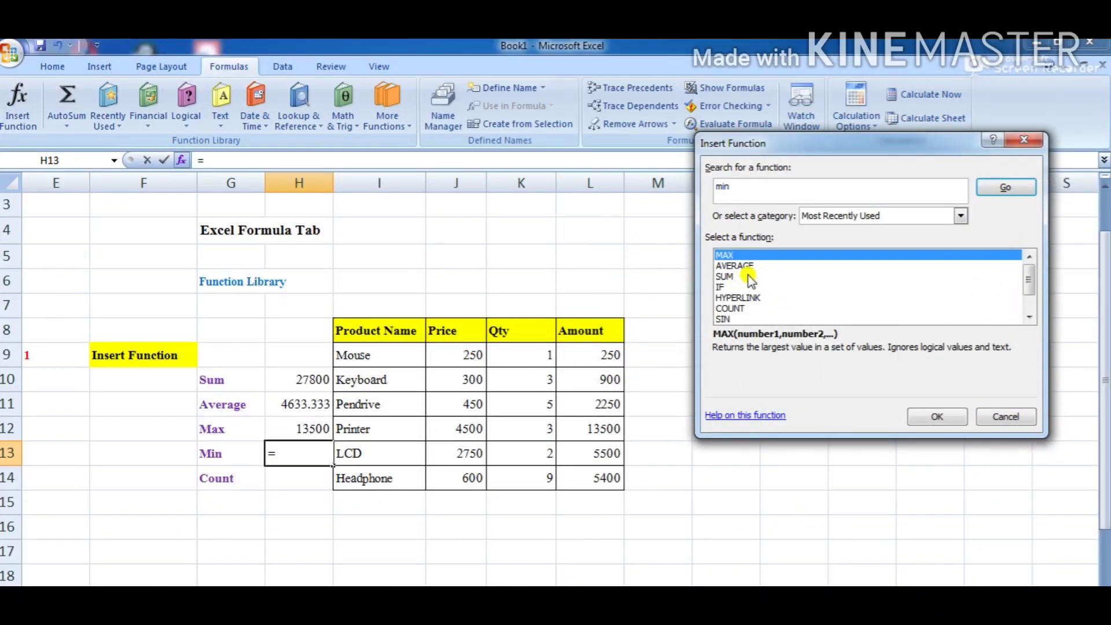
pyautogui.click(1005, 187)
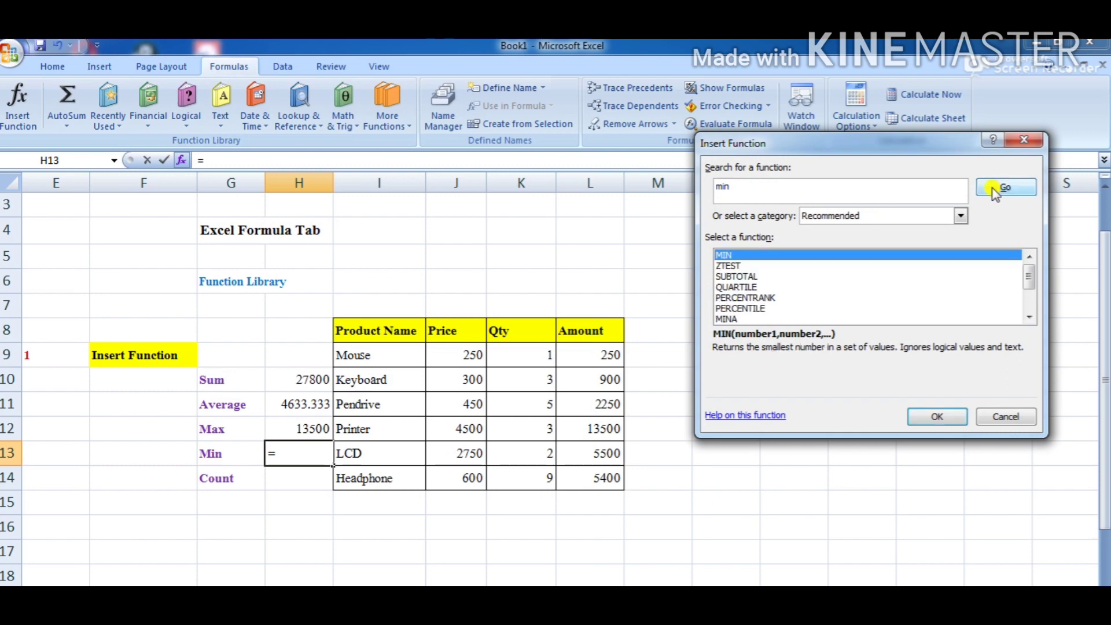
pyautogui.click(938, 417)
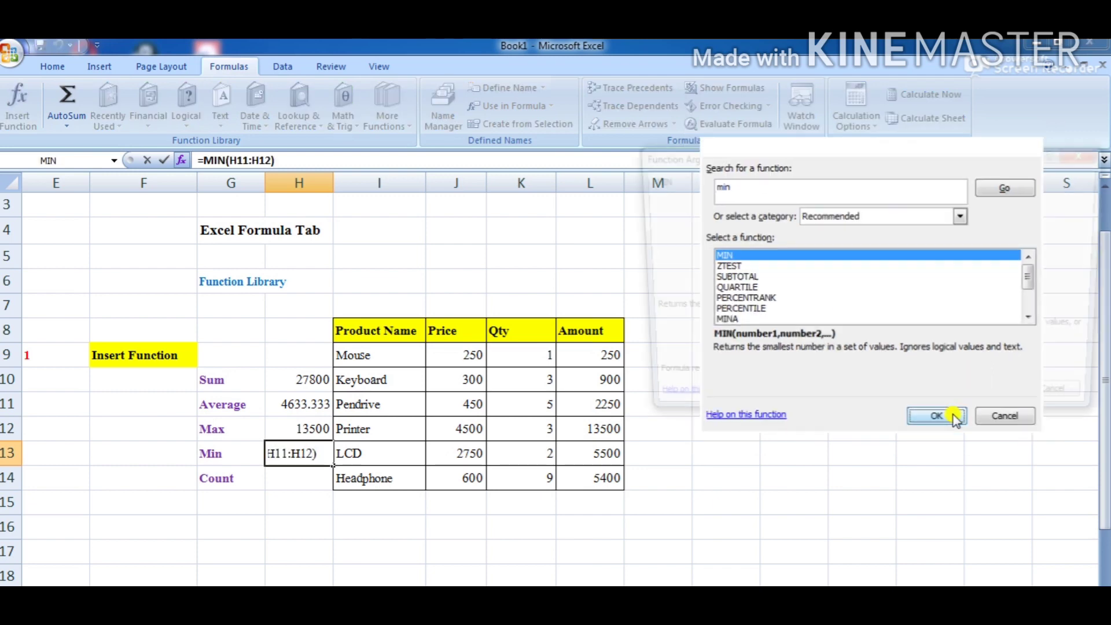
pyautogui.moveTo(603, 355); pyautogui.dragTo(603, 471)
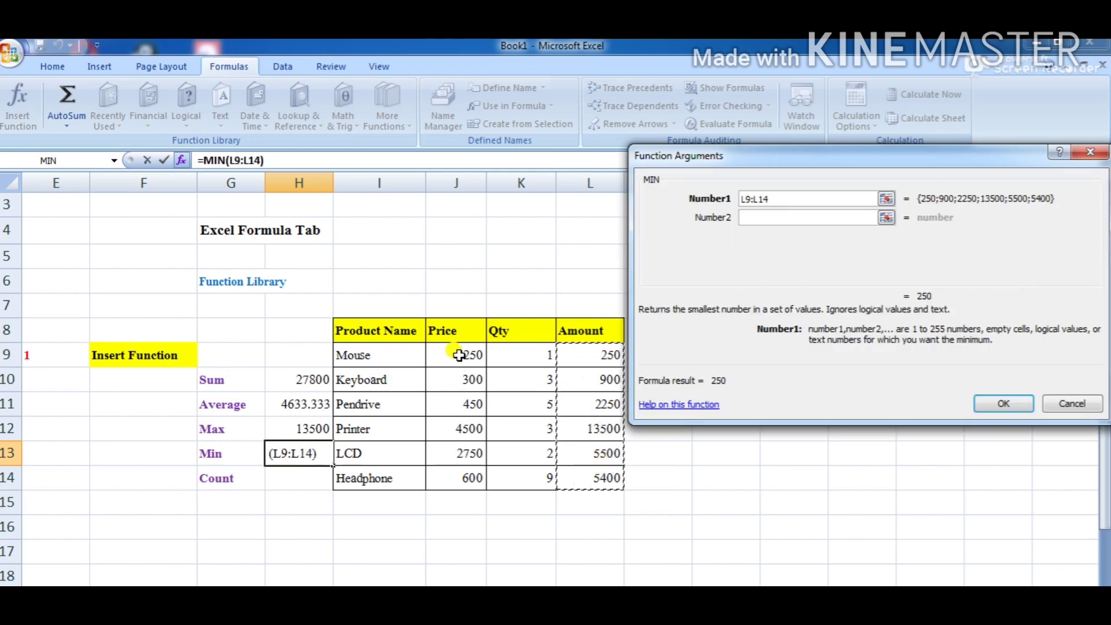
pyautogui.moveTo(463, 354); pyautogui.dragTo(589, 474)
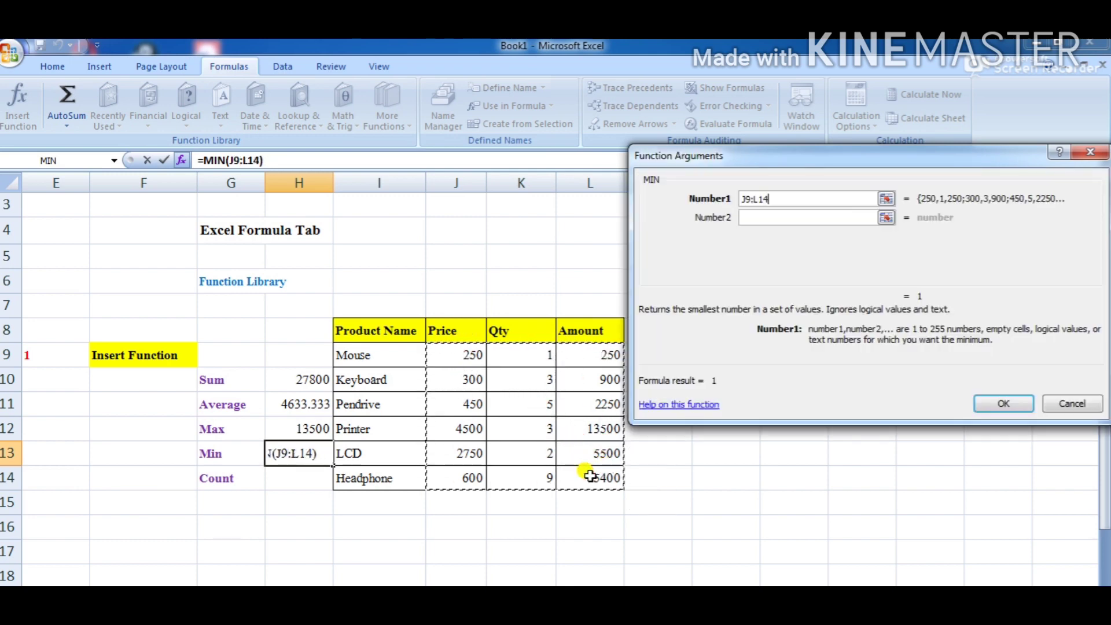
pyautogui.click(1004, 405)
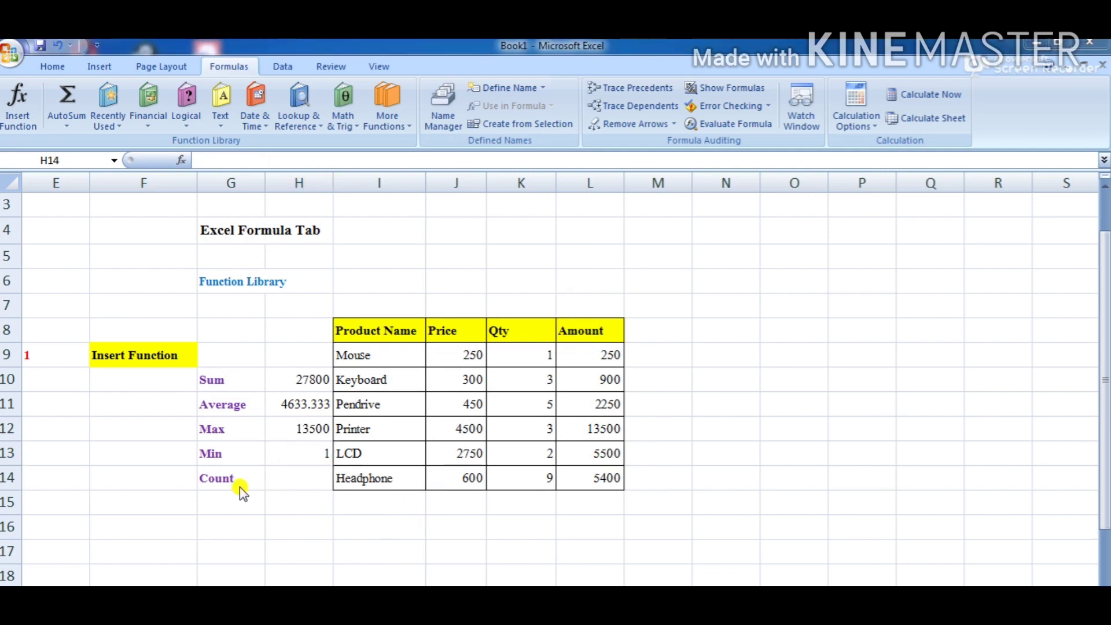
# - Enter the formula =count(K9:L14) directly in H14, next to the Count label
pyautogui.click(281, 480)
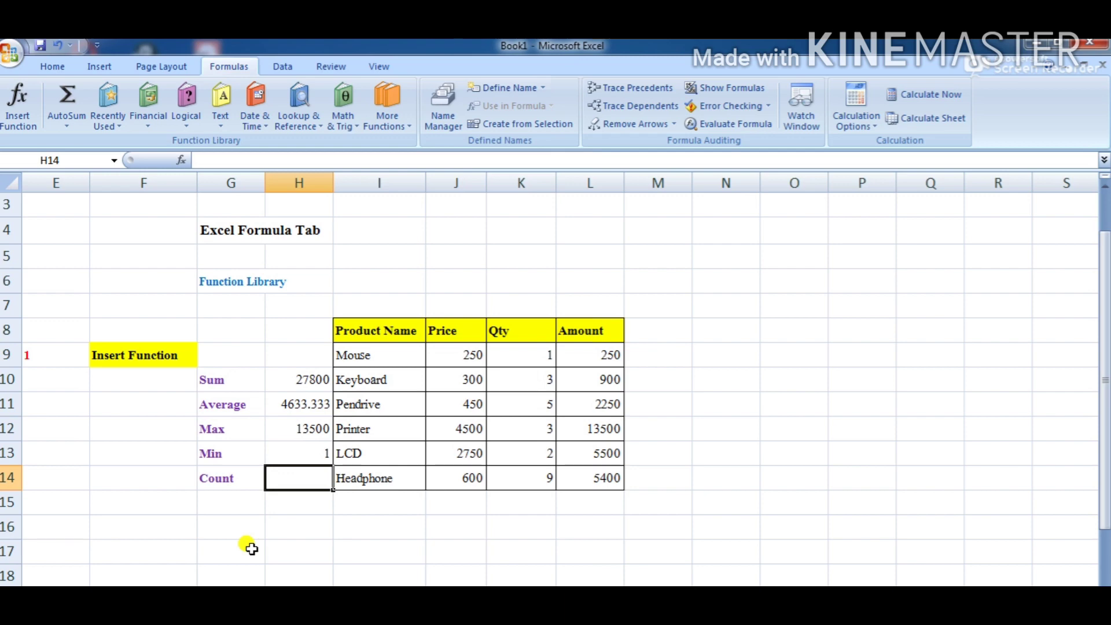
pyautogui.write('=')
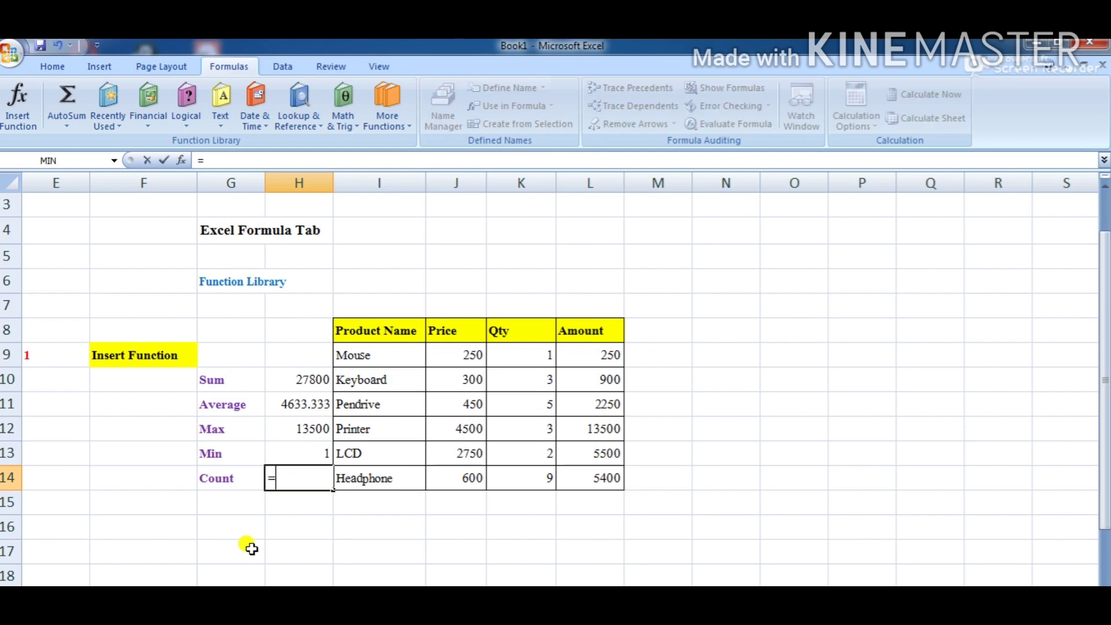
pyautogui.write('cou')
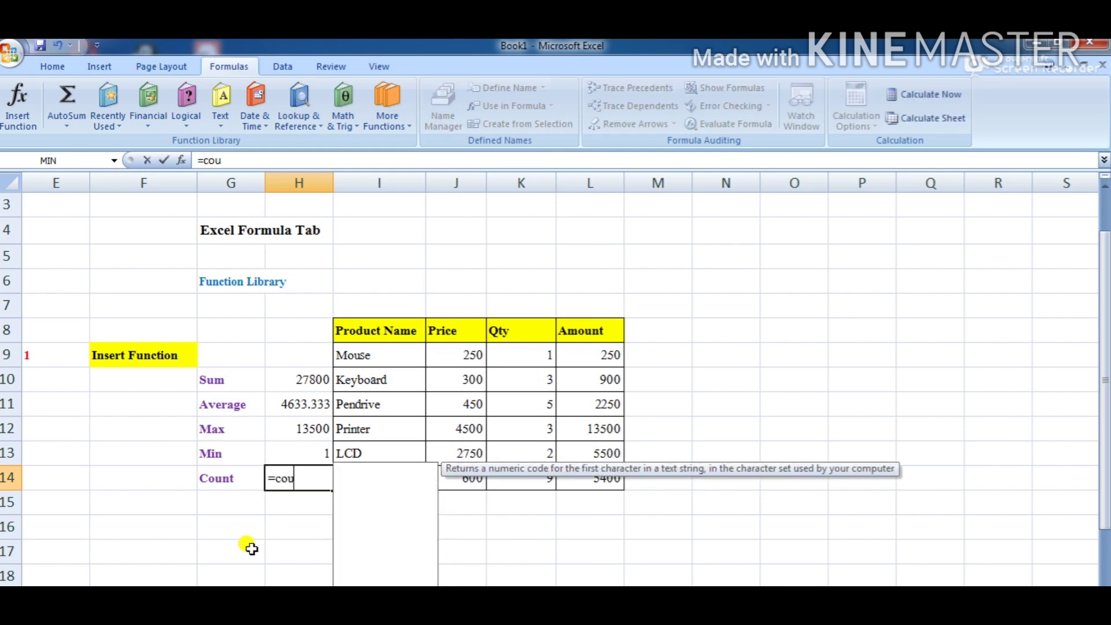
pyautogui.write('nt(')
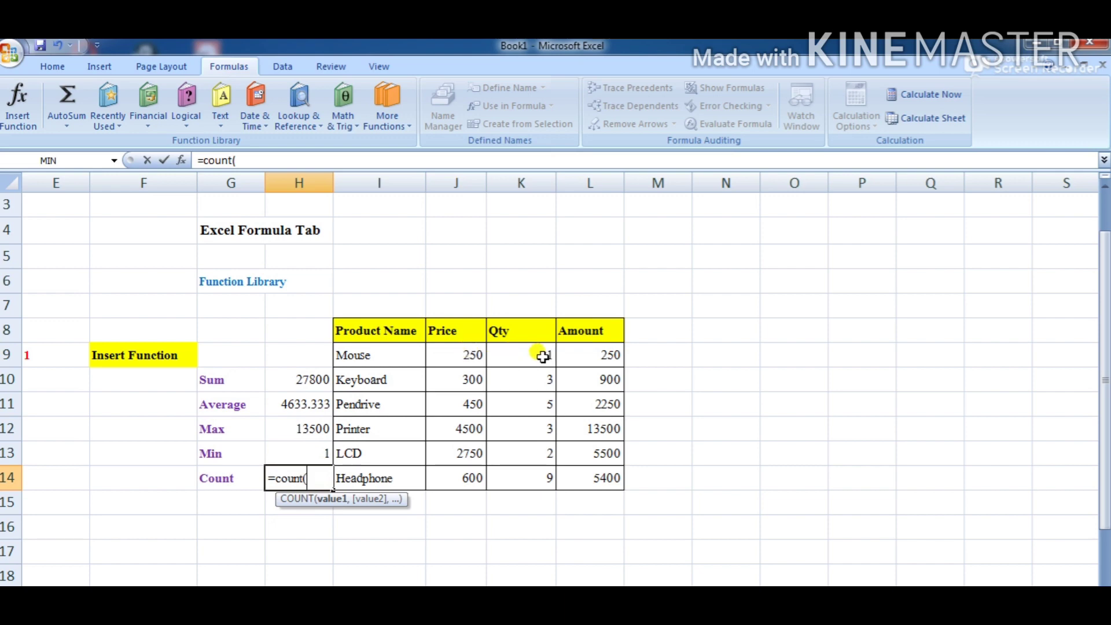
pyautogui.moveTo(533, 354); pyautogui.dragTo(582, 480)
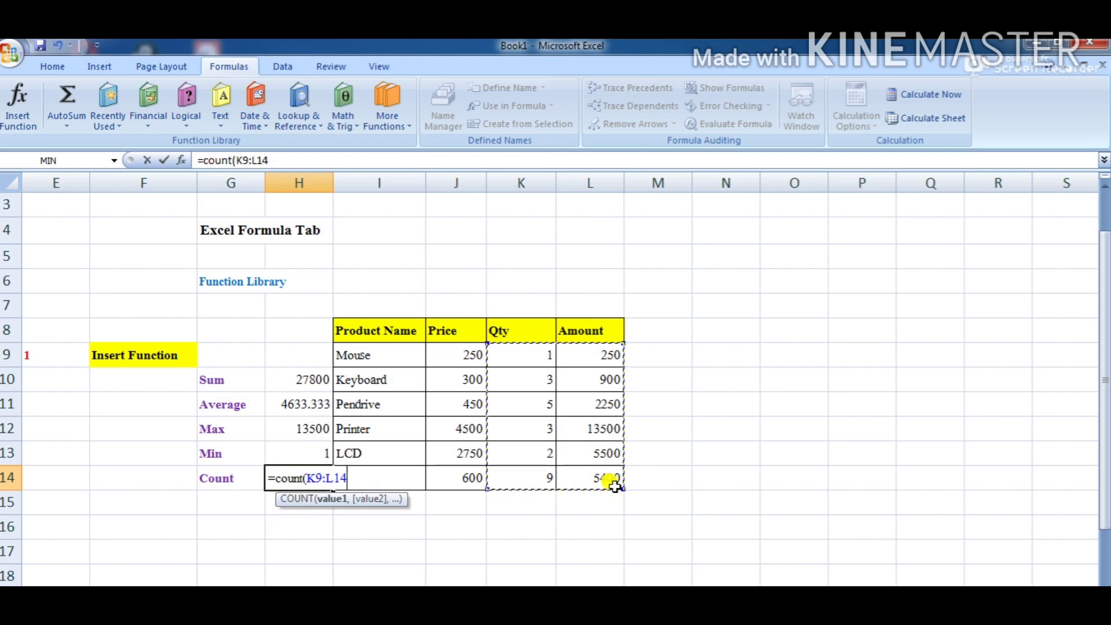
pyautogui.write(')')
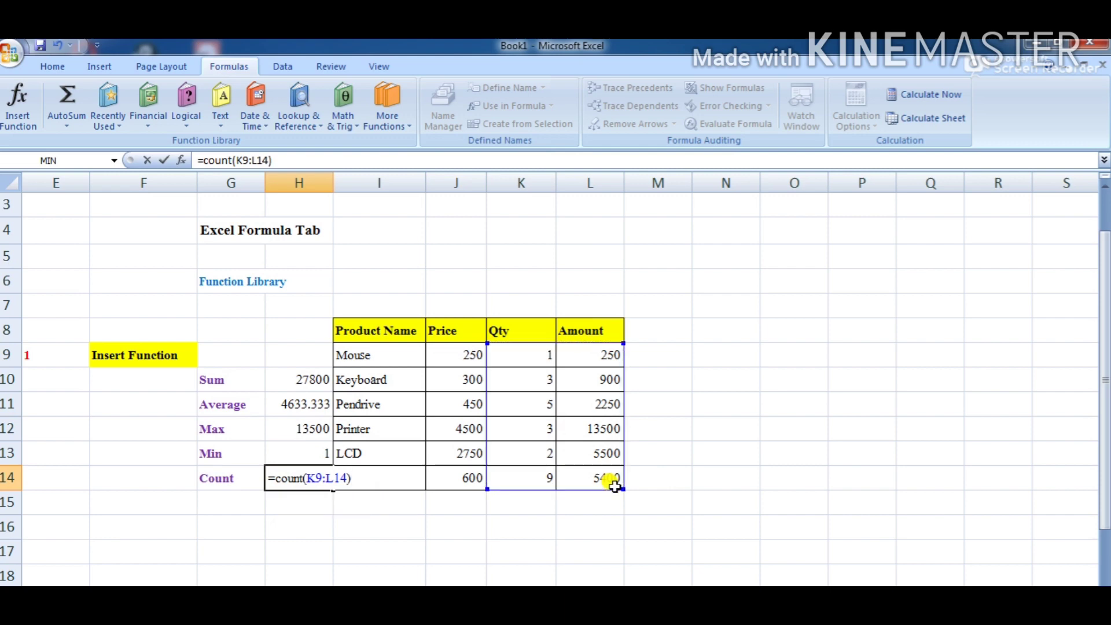
pyautogui.press('Return')
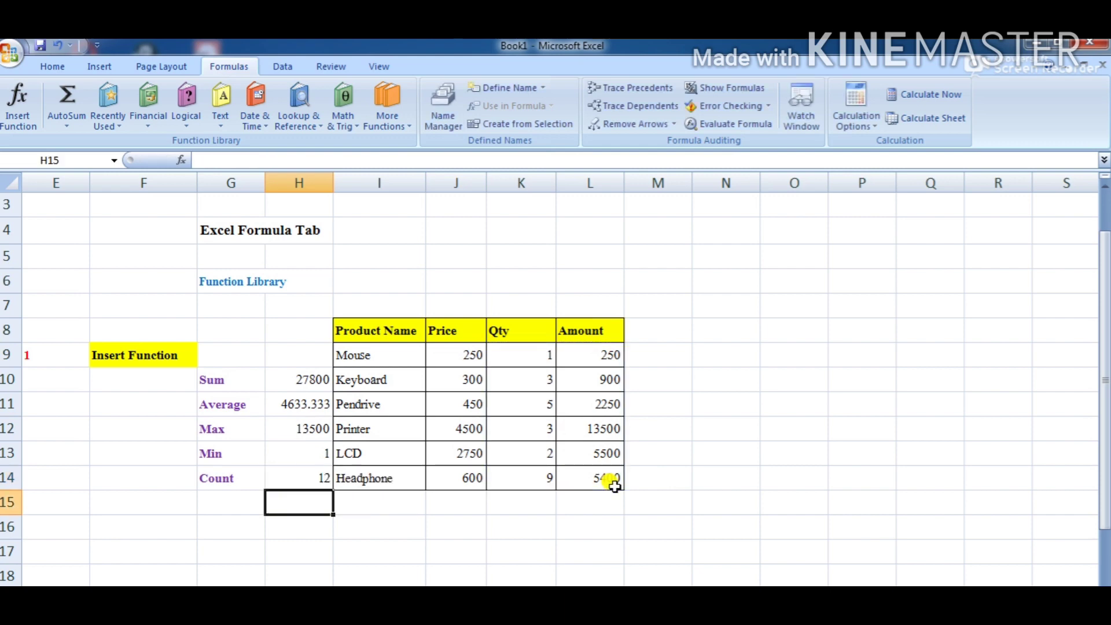
# - Check the range K9:L14 counted in H14, clear the formula and replace it with =count(I9:L14)
pyautogui.click(319, 480)
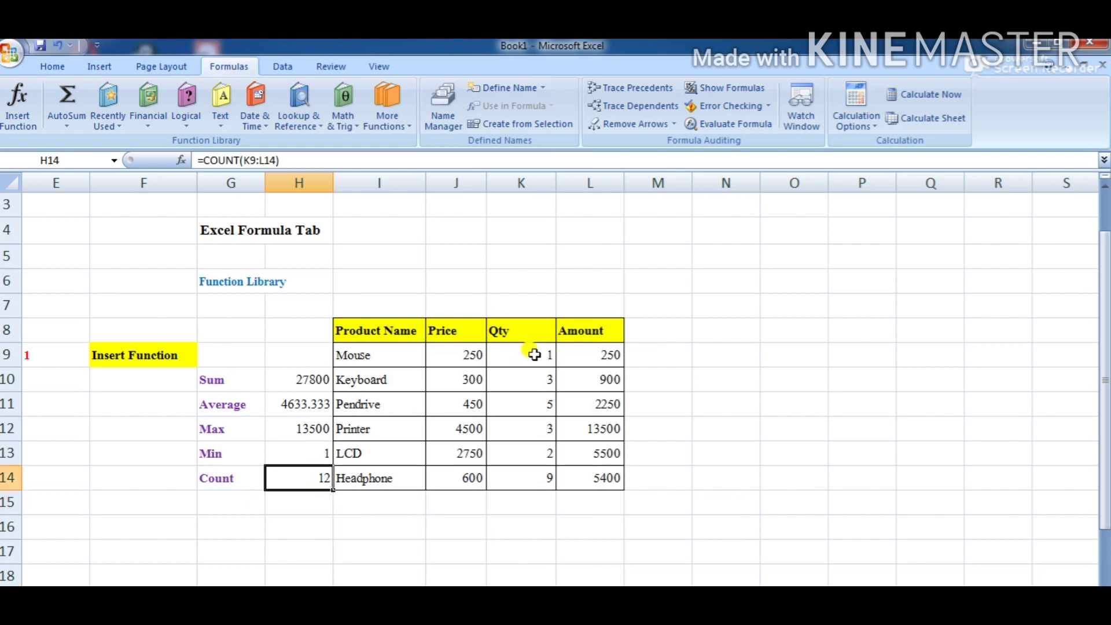
pyautogui.moveTo(535, 355); pyautogui.dragTo(585, 485)
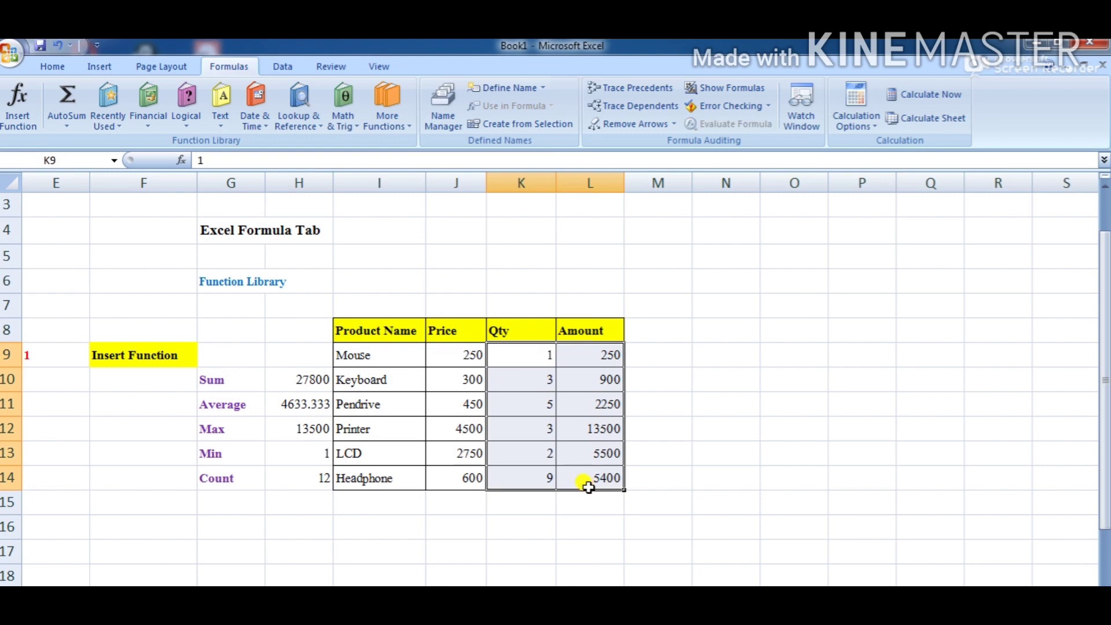
pyautogui.click(317, 477)
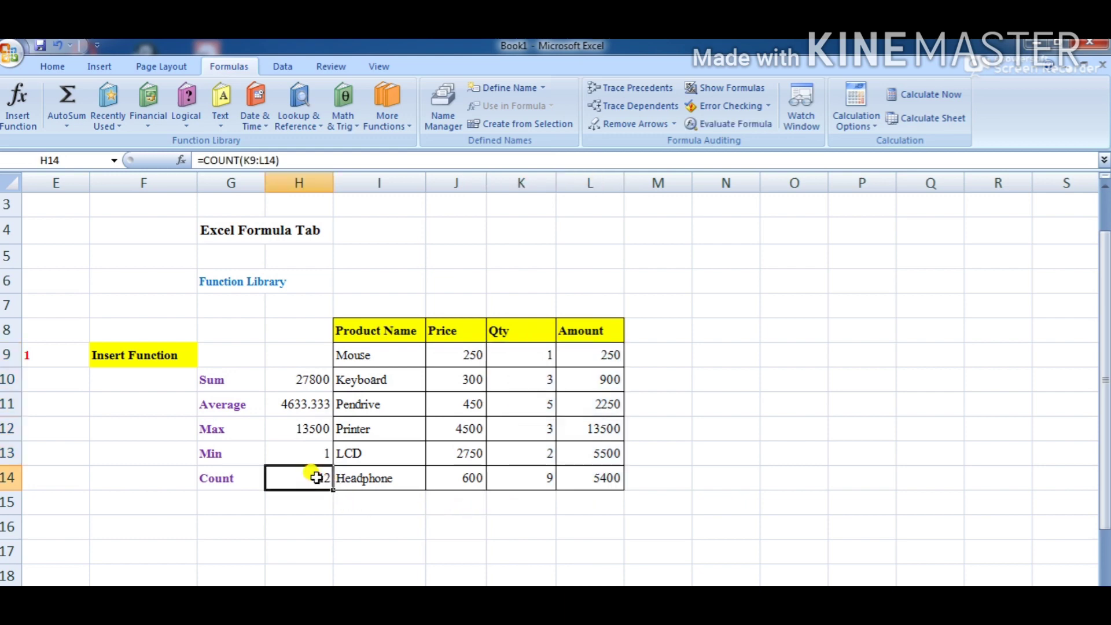
pyautogui.doubleClick(317, 478)
pyautogui.click(302, 504)
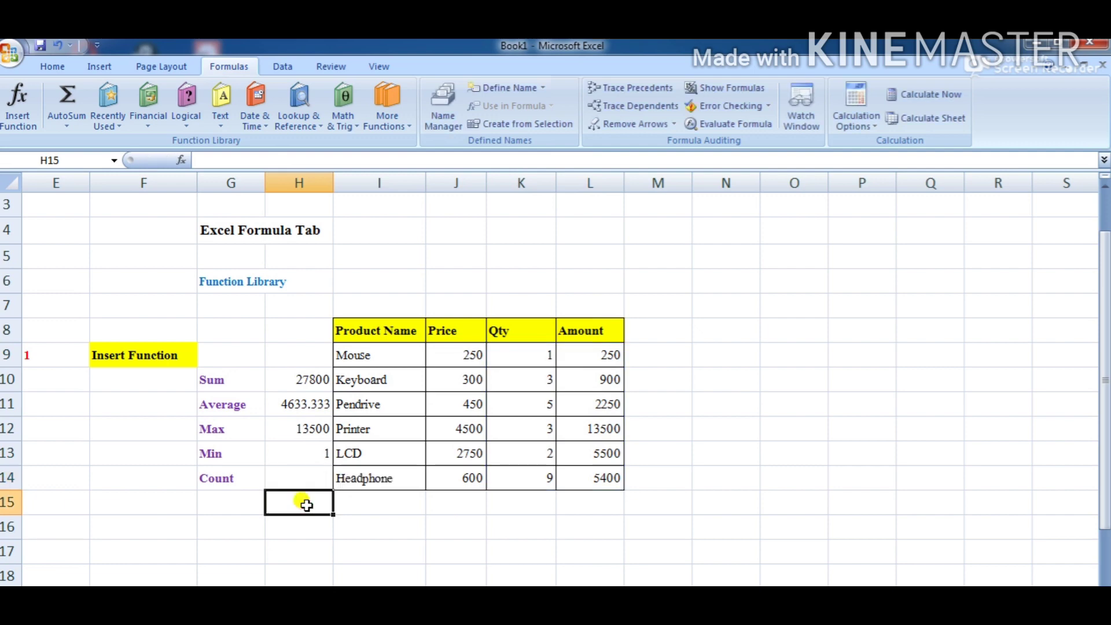
pyautogui.click(303, 477)
pyautogui.write('=cu')
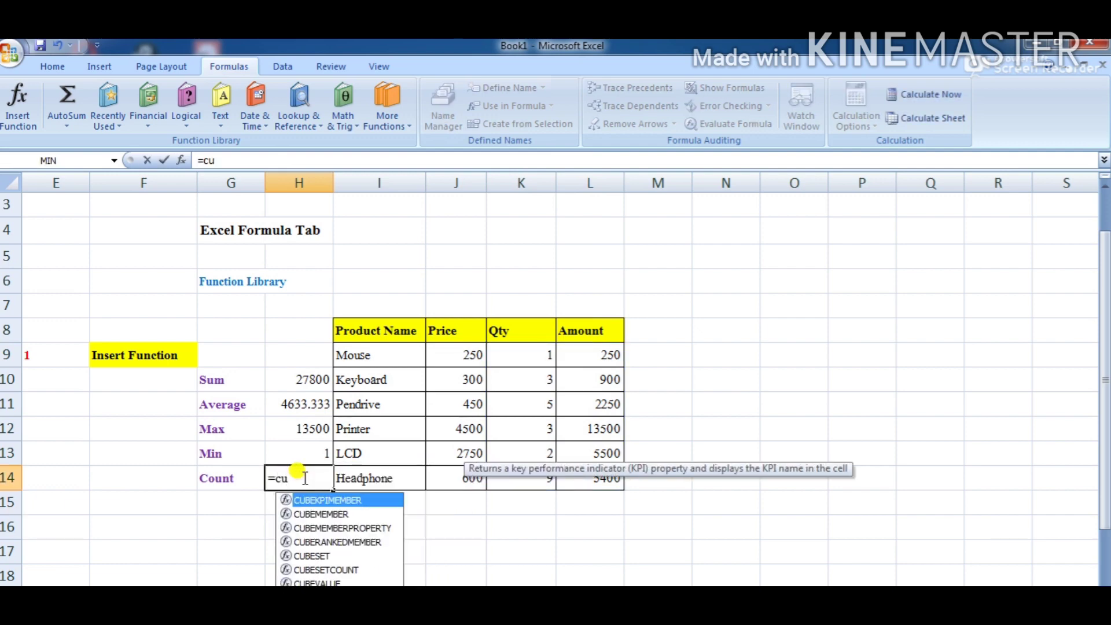
pyautogui.press('BackSpace')
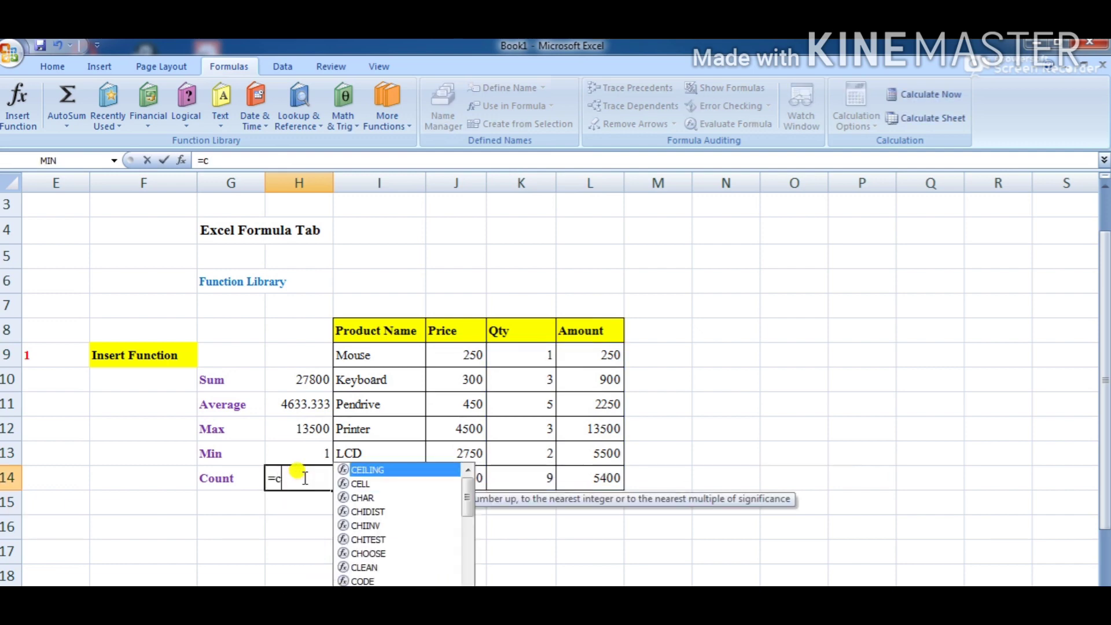
pyautogui.write('ount(')
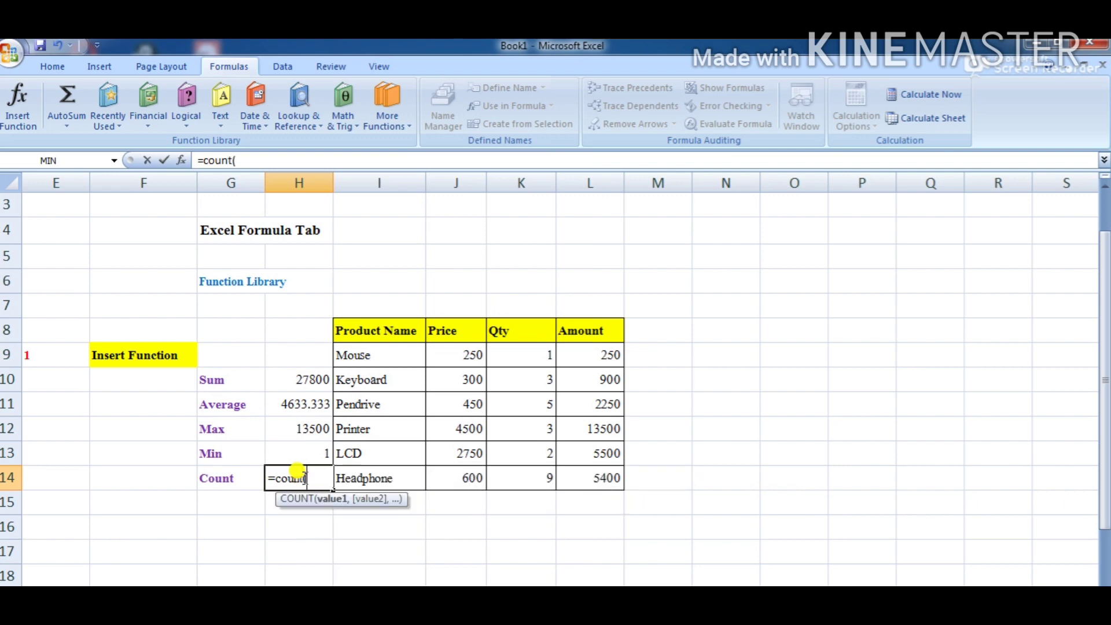
pyautogui.moveTo(372, 355); pyautogui.dragTo(608, 482)
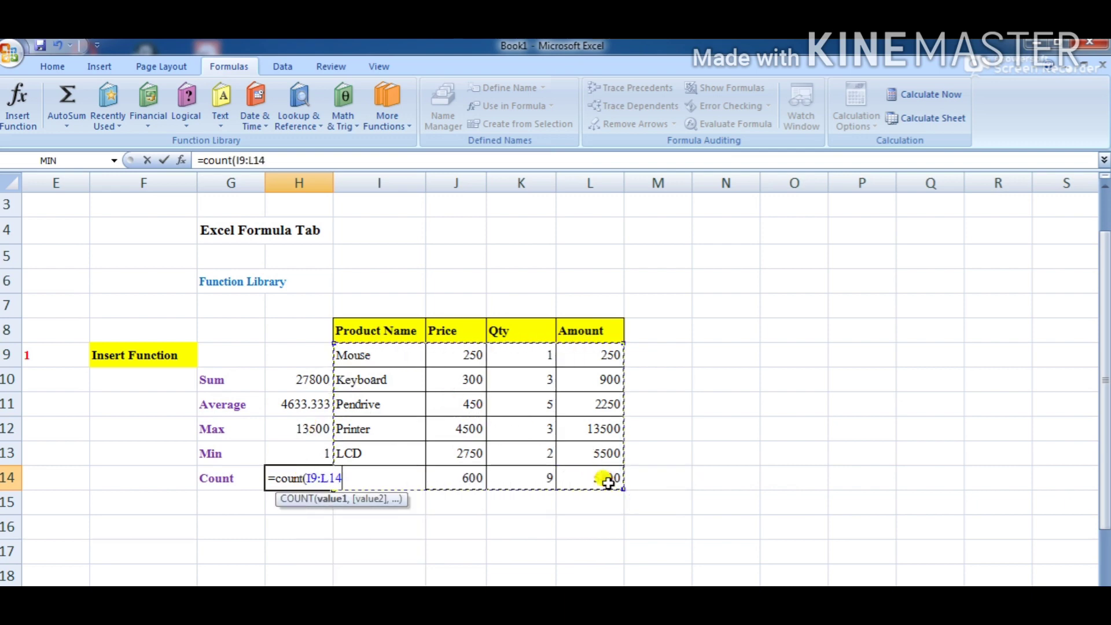
pyautogui.write(')')
pyautogui.press('Return')
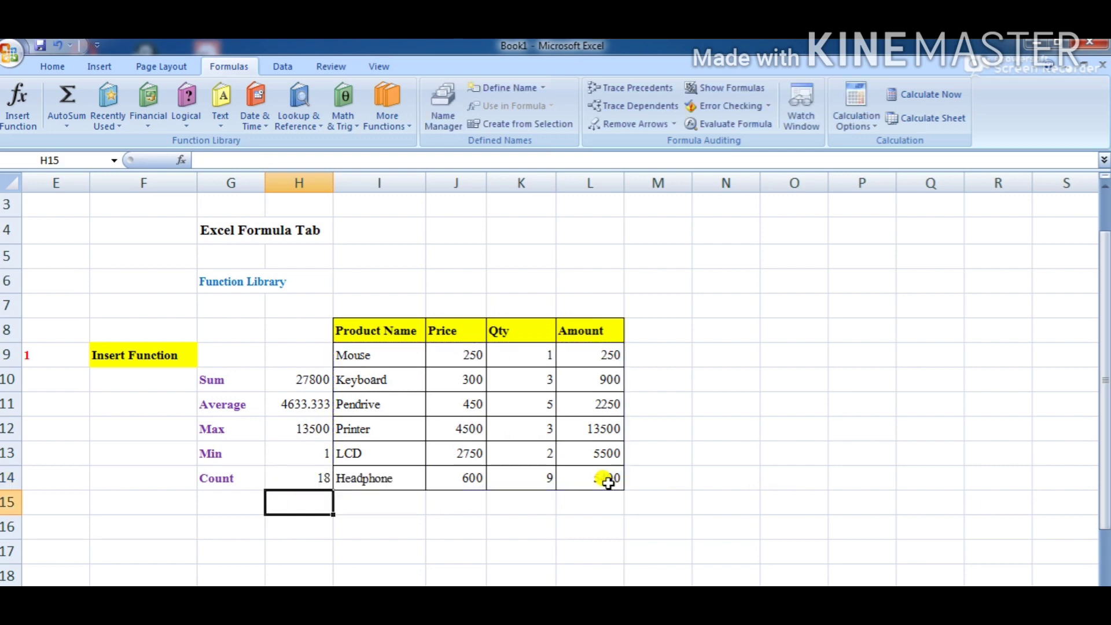
pyautogui.click(316, 478)
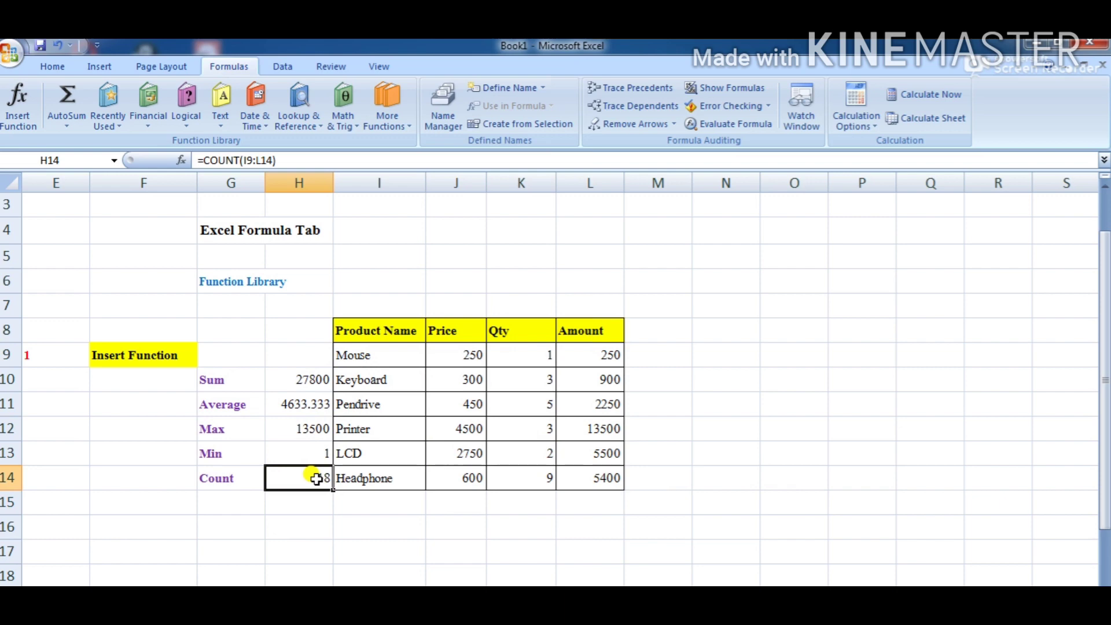
pyautogui.moveTo(359, 360); pyautogui.dragTo(573, 472)
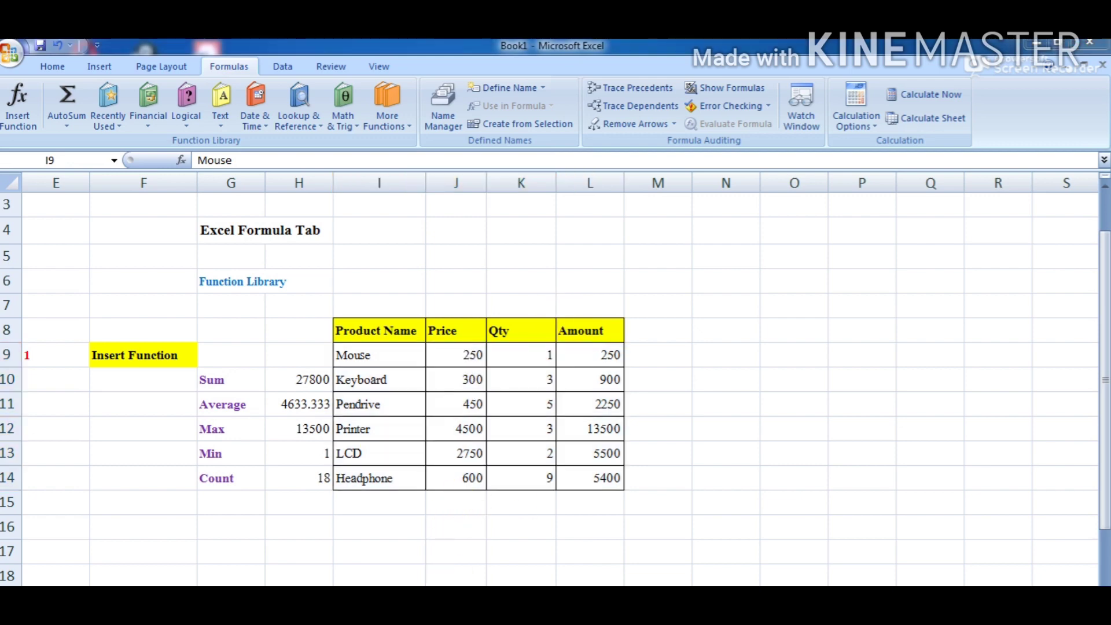
pyautogui.click(461, 510)
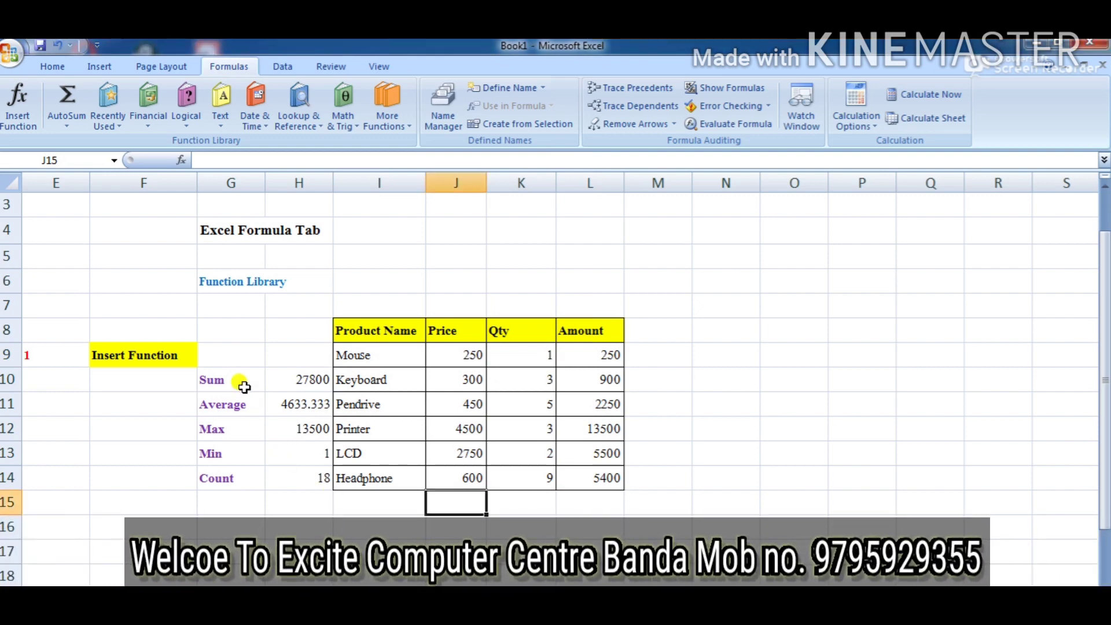
# - Copy the Sum, Average, Max, Min and Count labels from G10:G14 to N8:N12
pyautogui.moveTo(243, 387); pyautogui.dragTo(240, 476)
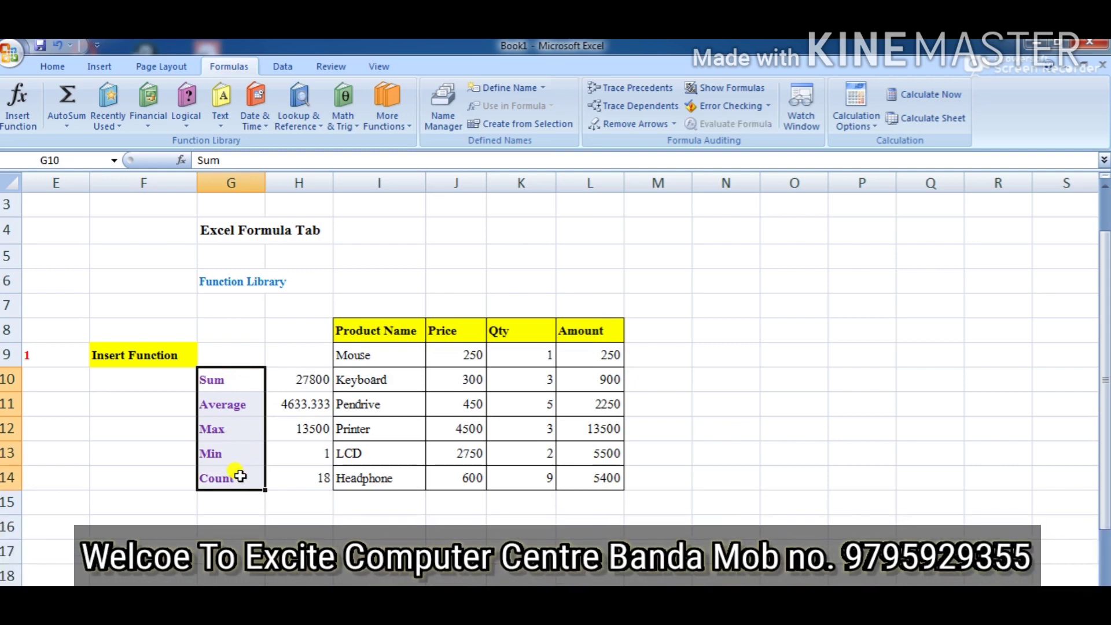
pyautogui.hotkey('ctrl', 'c')
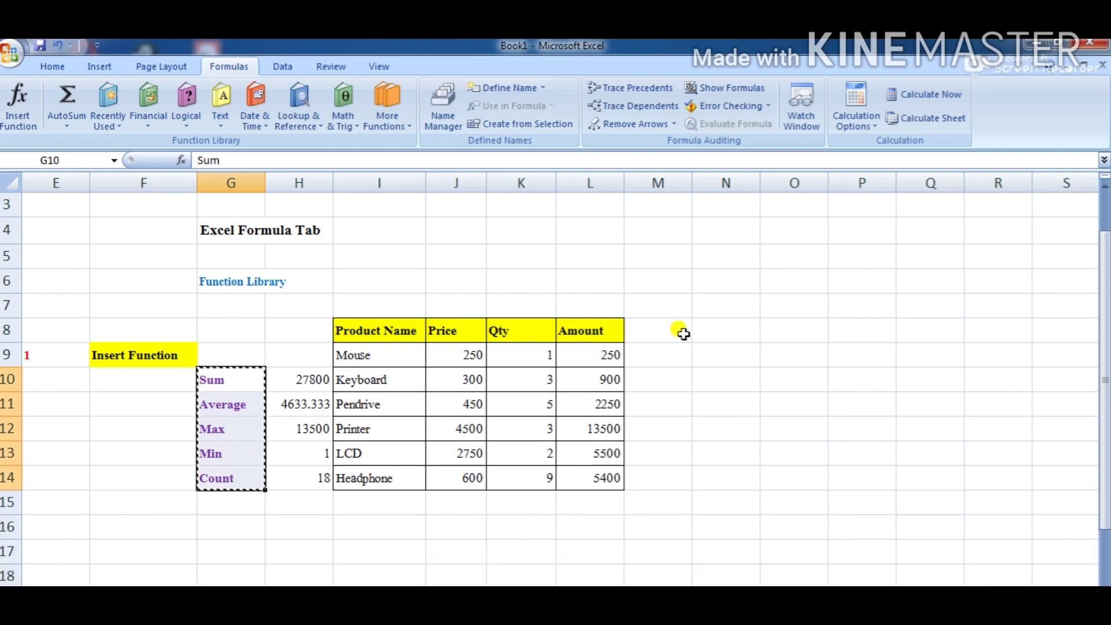
pyautogui.click(712, 331)
pyautogui.hotkey('ctrl', 'v')
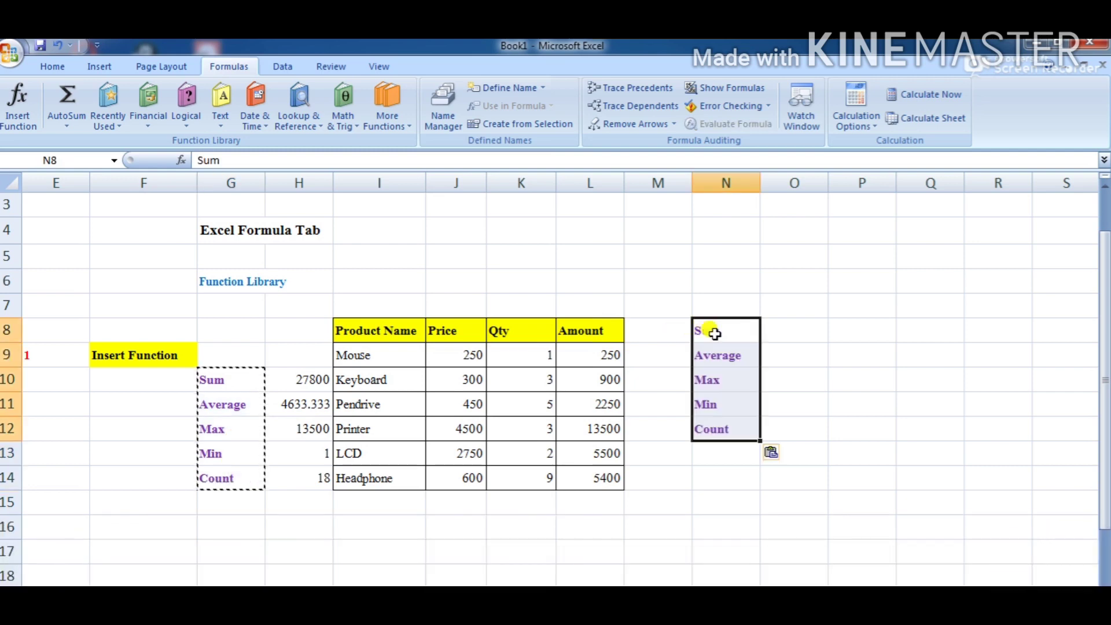
pyautogui.click(796, 332)
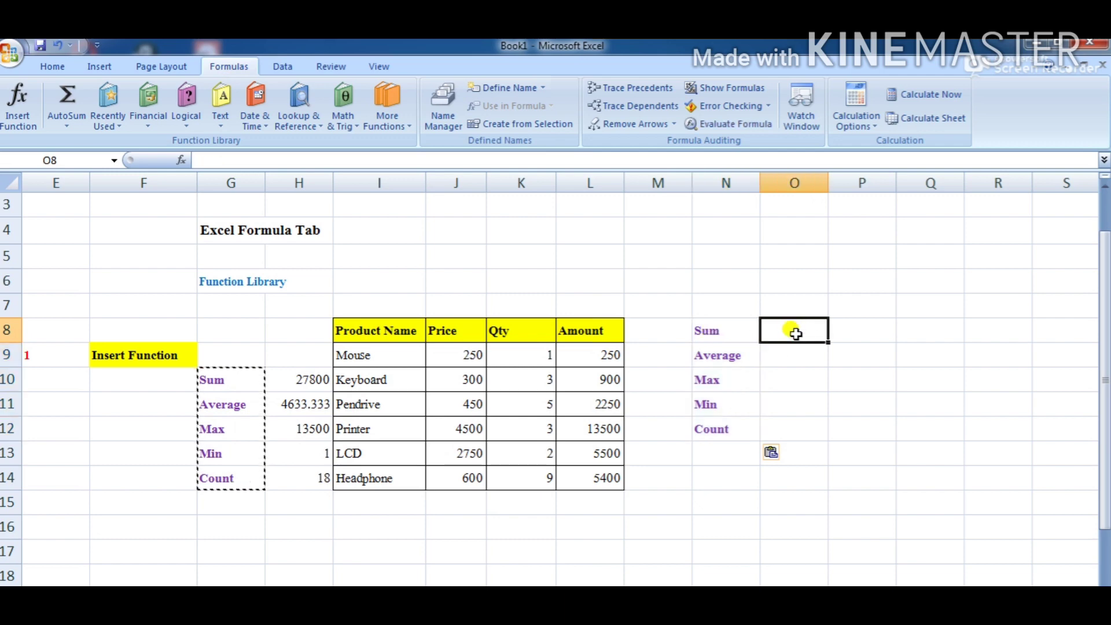
pyautogui.doubleClick(797, 333)
pyautogui.click(789, 353)
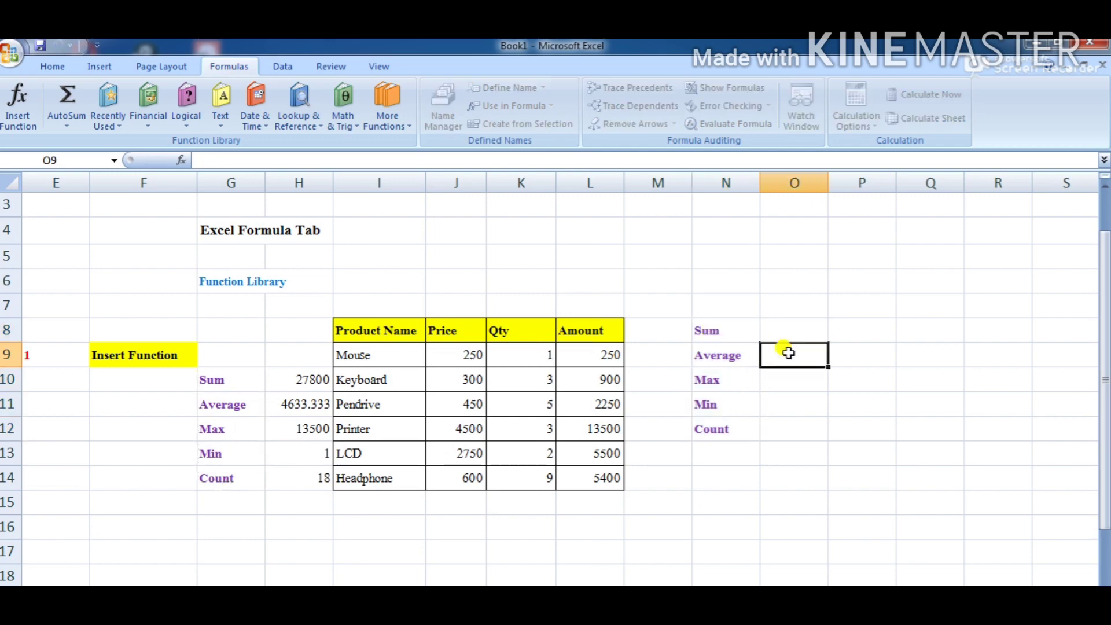
# - Use AutoSum's Sum function in O8 to total the Amount values in L9:L14
pyautogui.click(790, 329)
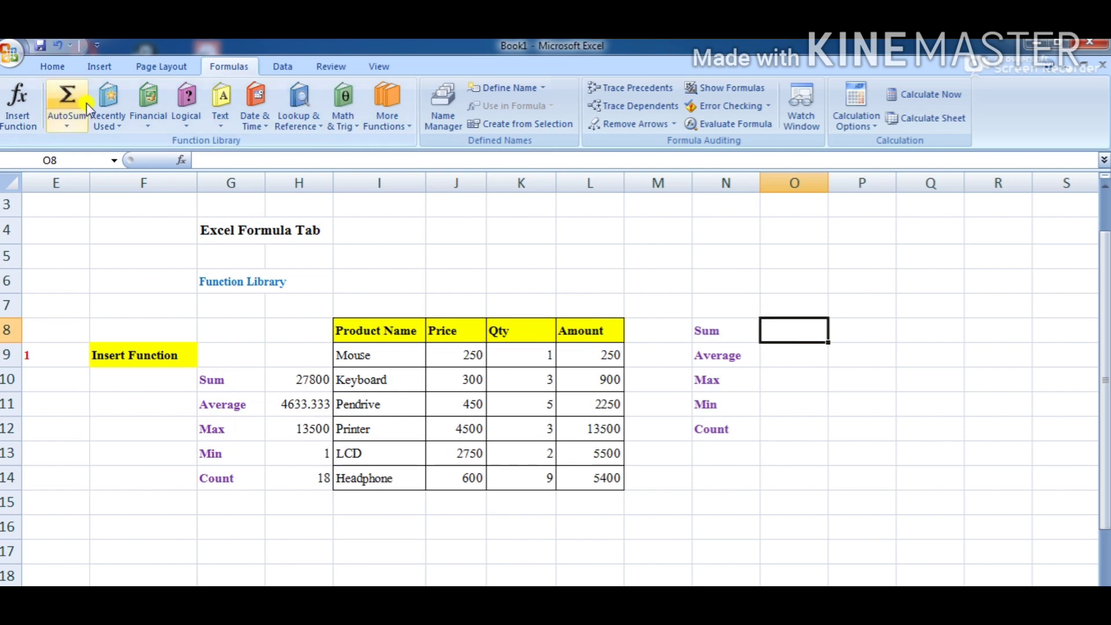
pyautogui.click(66, 127)
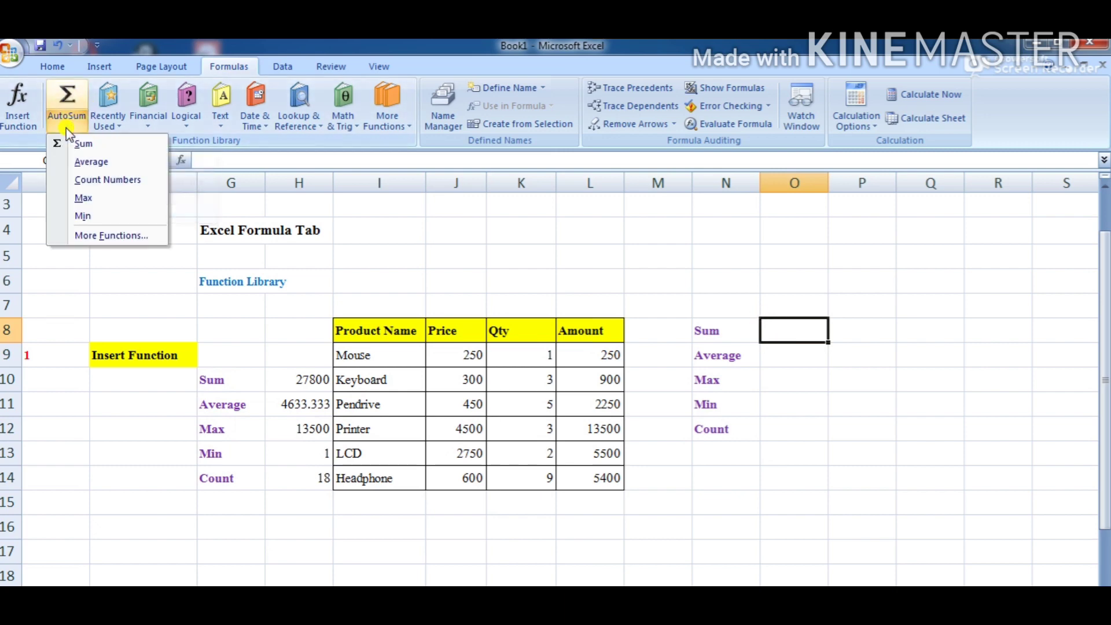
pyautogui.click(93, 144)
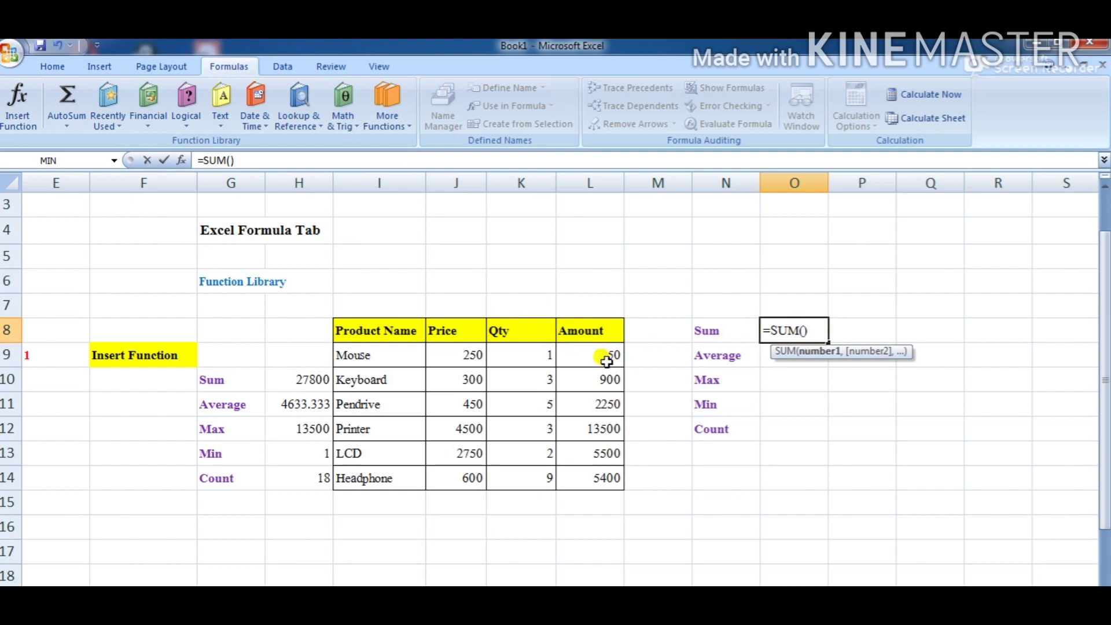
pyautogui.moveTo(606, 361); pyautogui.dragTo(608, 482)
pyautogui.press('Return')
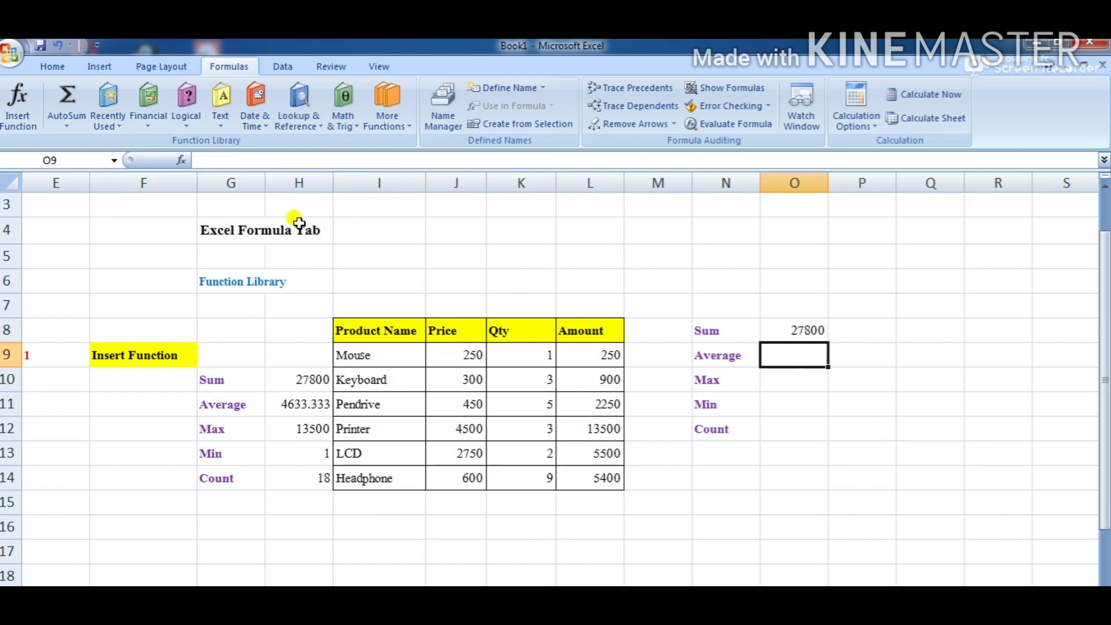
# - Use AutoSum's Average function in O9 on the Amount values in L9:L14
pyautogui.click(68, 127)
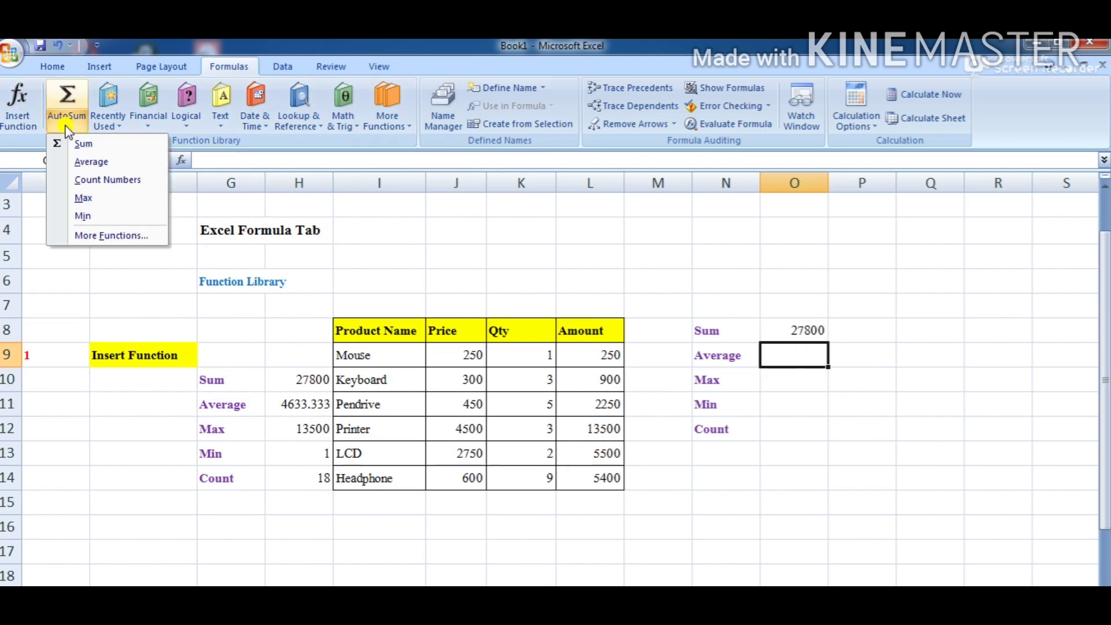
pyautogui.click(88, 162)
pyautogui.moveTo(593, 357); pyautogui.dragTo(594, 473)
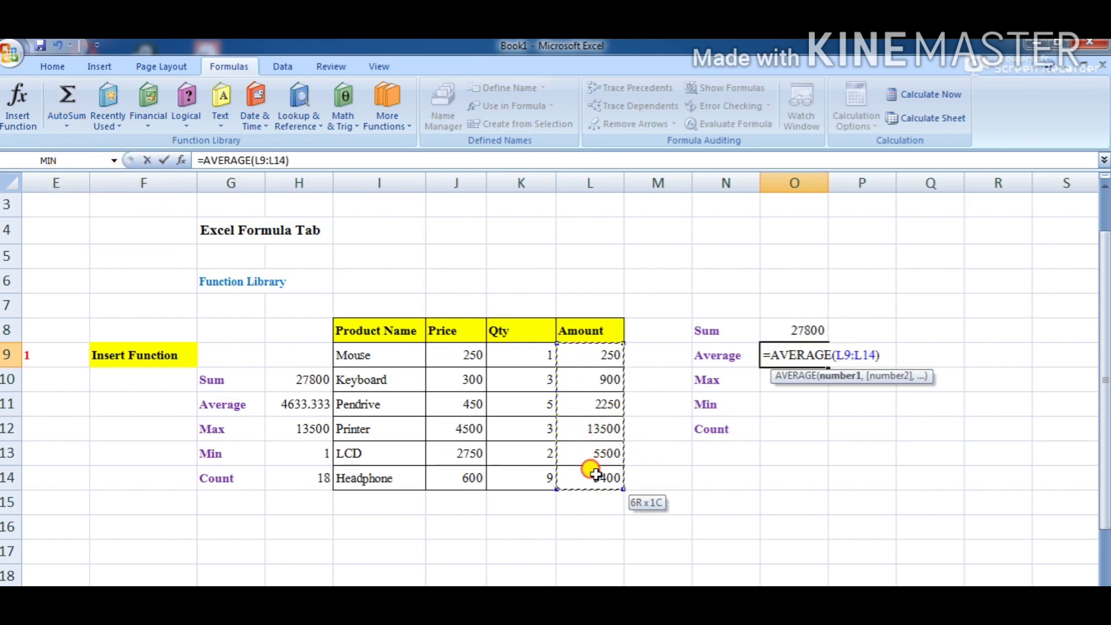
pyautogui.press('Return')
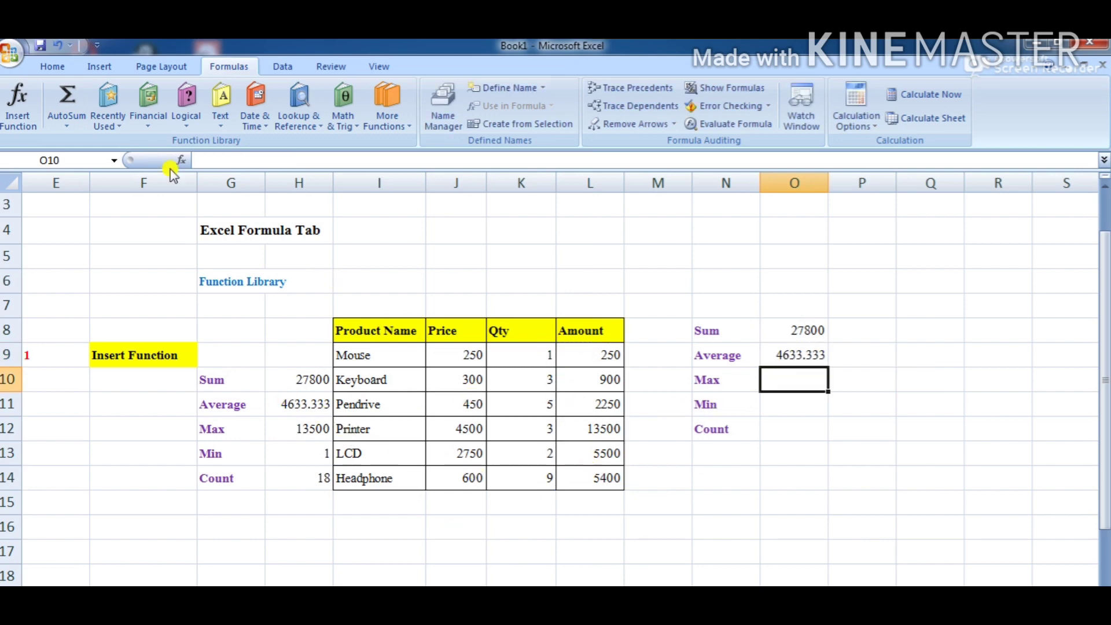
# - Use AutoSum's Max function in O10, replacing the suggested range with L9:L14
pyautogui.click(71, 127)
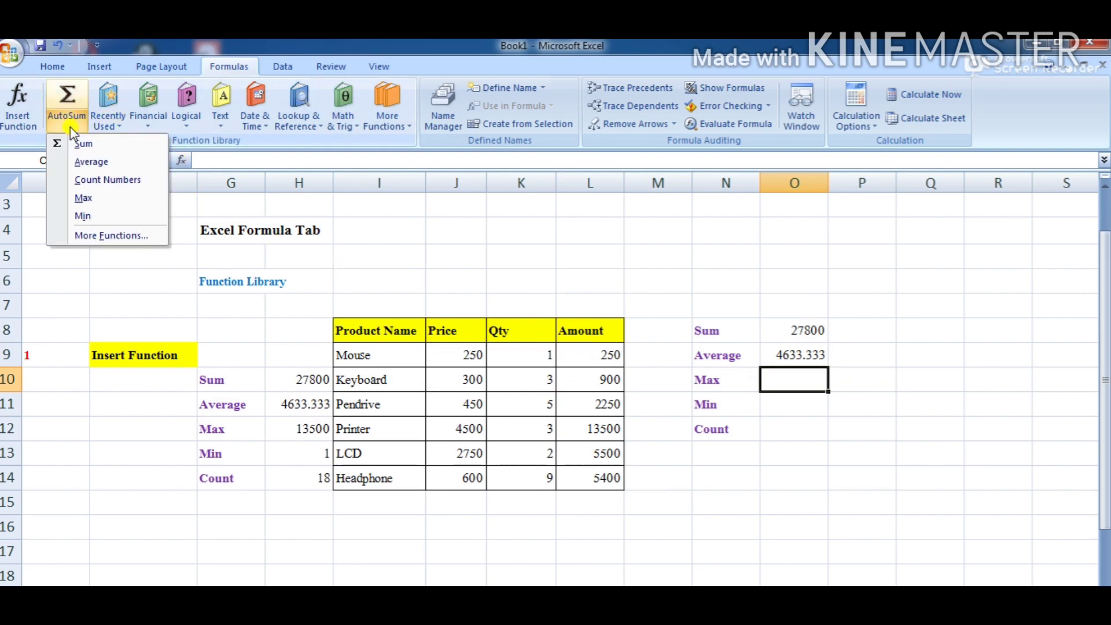
pyautogui.click(83, 198)
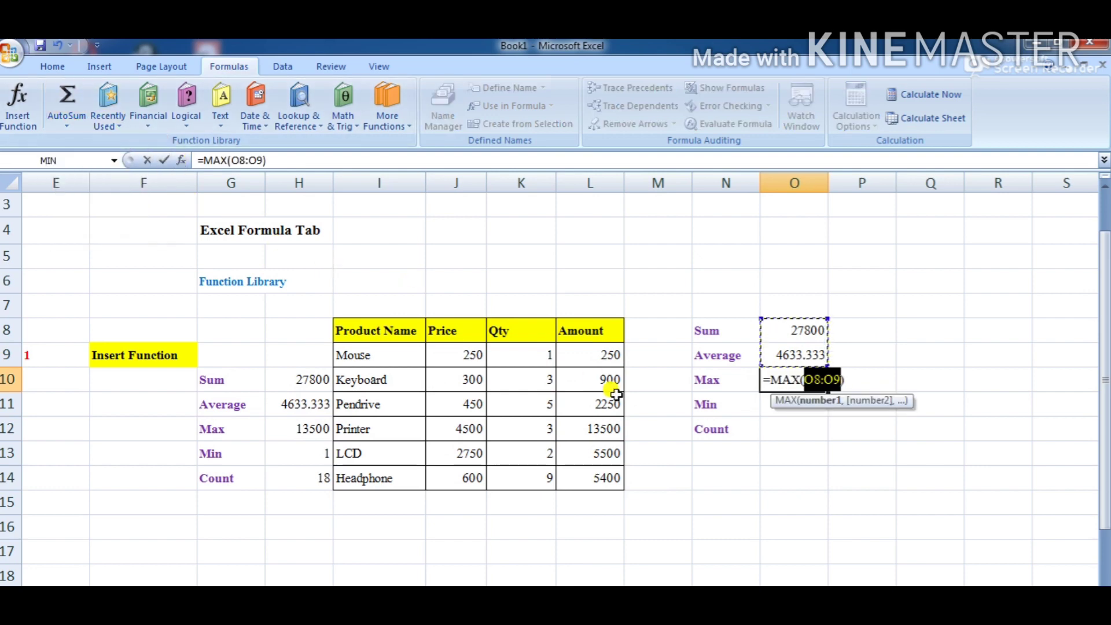
pyautogui.moveTo(608, 357); pyautogui.dragTo(612, 483)
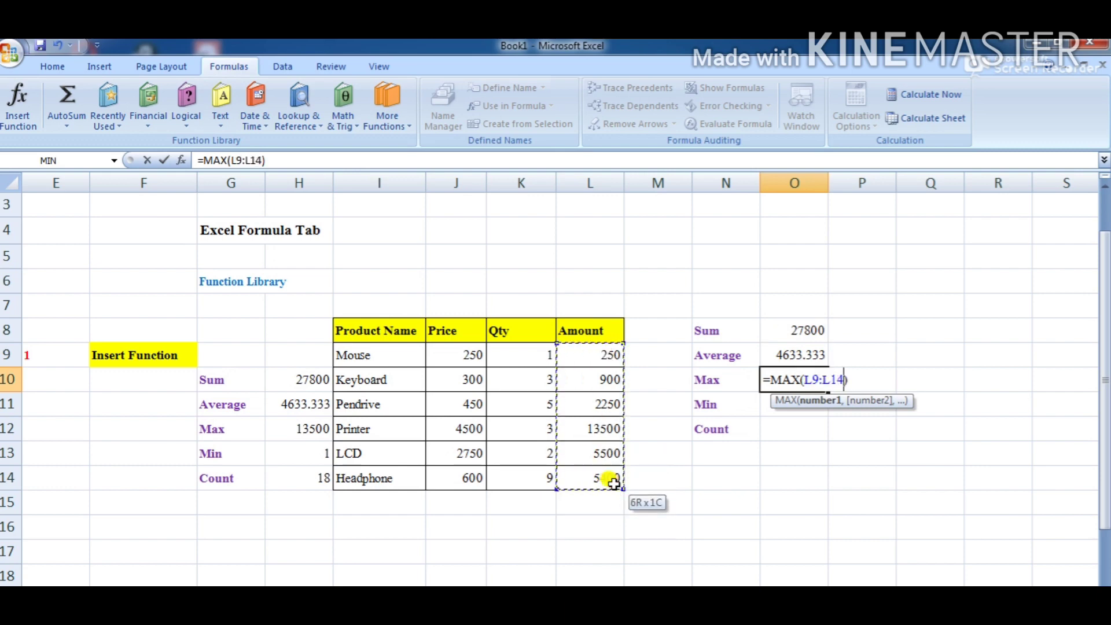
pyautogui.press('Return')
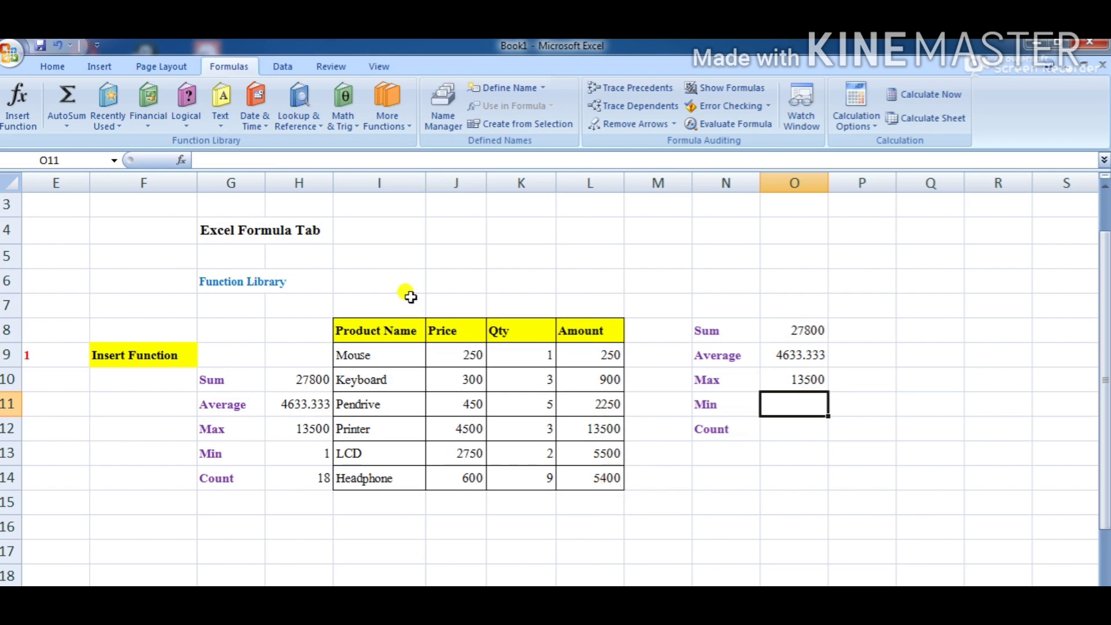
# - Use AutoSum's Min function in O11, replacing the suggested range with L9:L14
pyautogui.click(66, 124)
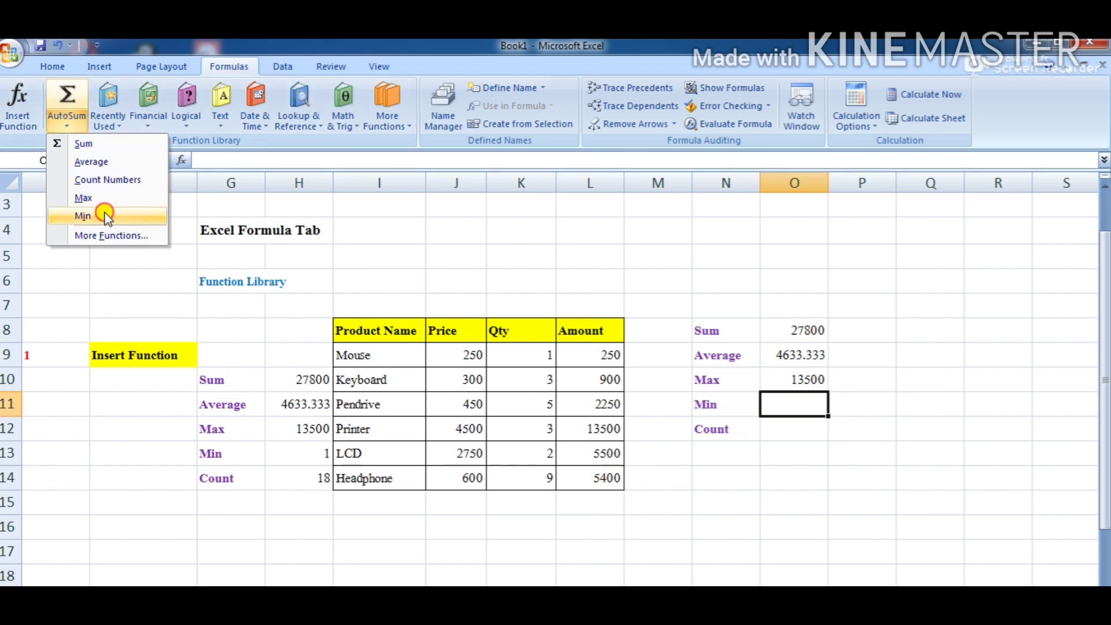
pyautogui.click(82, 216)
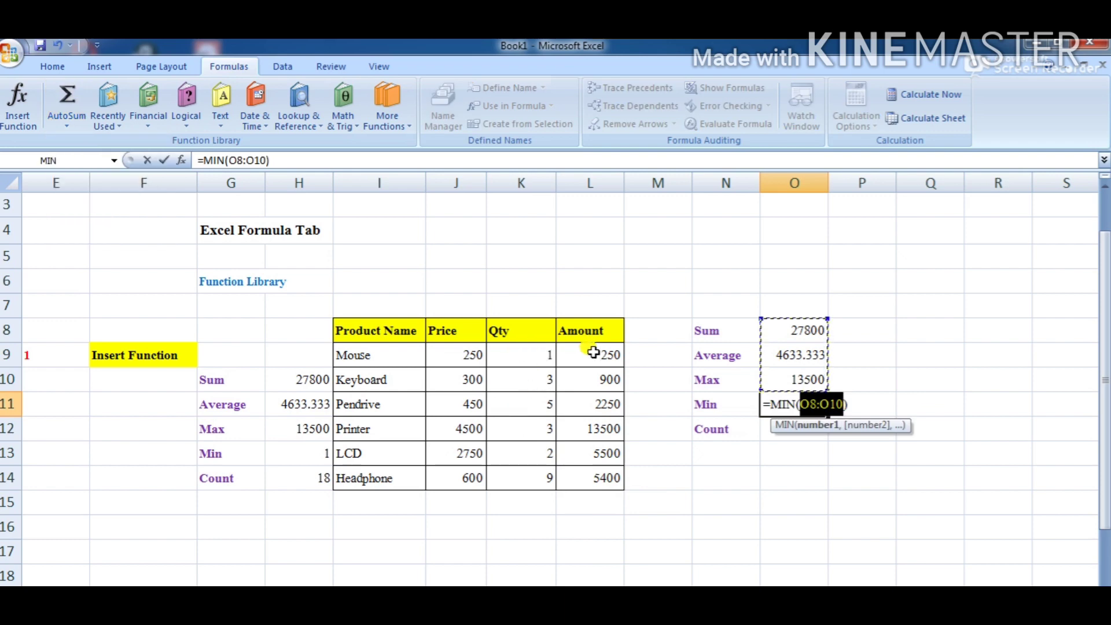
pyautogui.moveTo(596, 355); pyautogui.dragTo(604, 478)
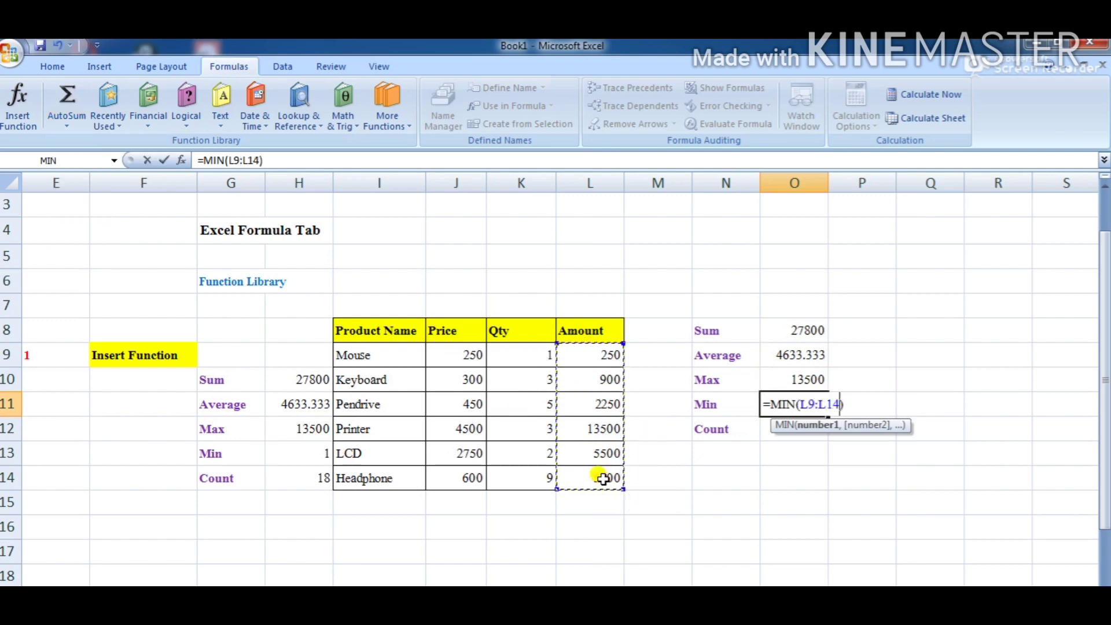
pyautogui.press('Return')
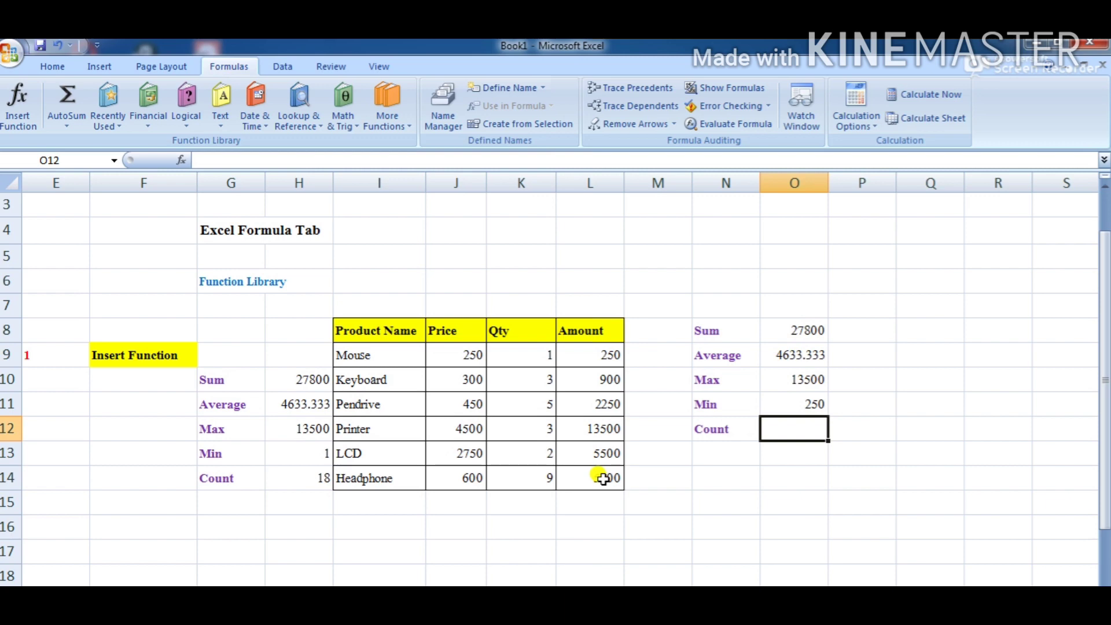
# - Use AutoSum's Count Numbers function in O12, replacing the suggested range with H8:L14
pyautogui.click(71, 128)
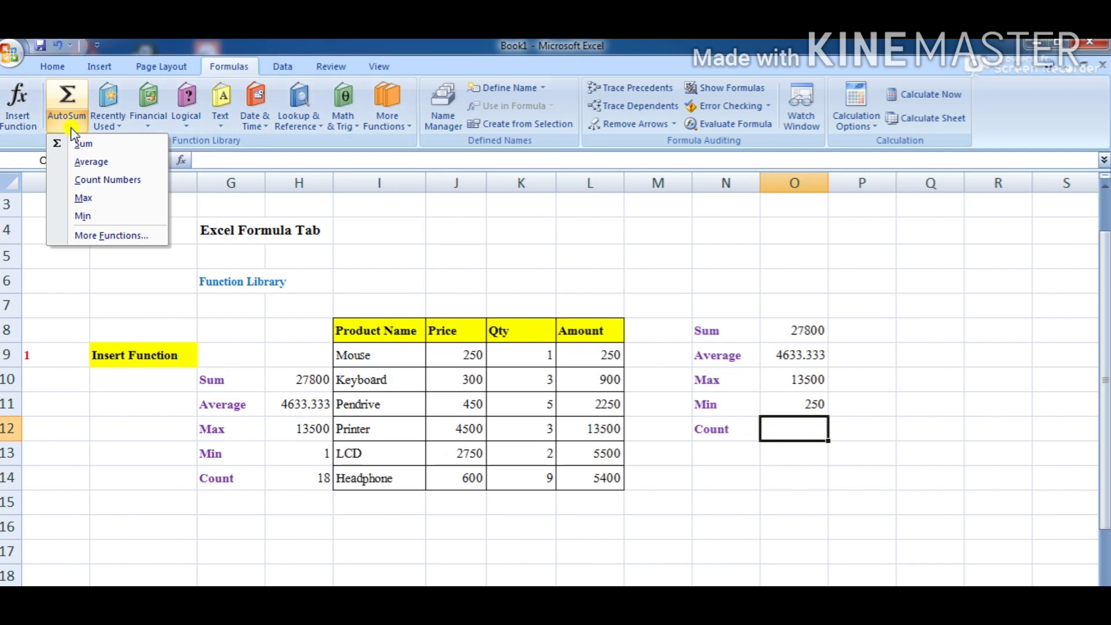
pyautogui.click(116, 183)
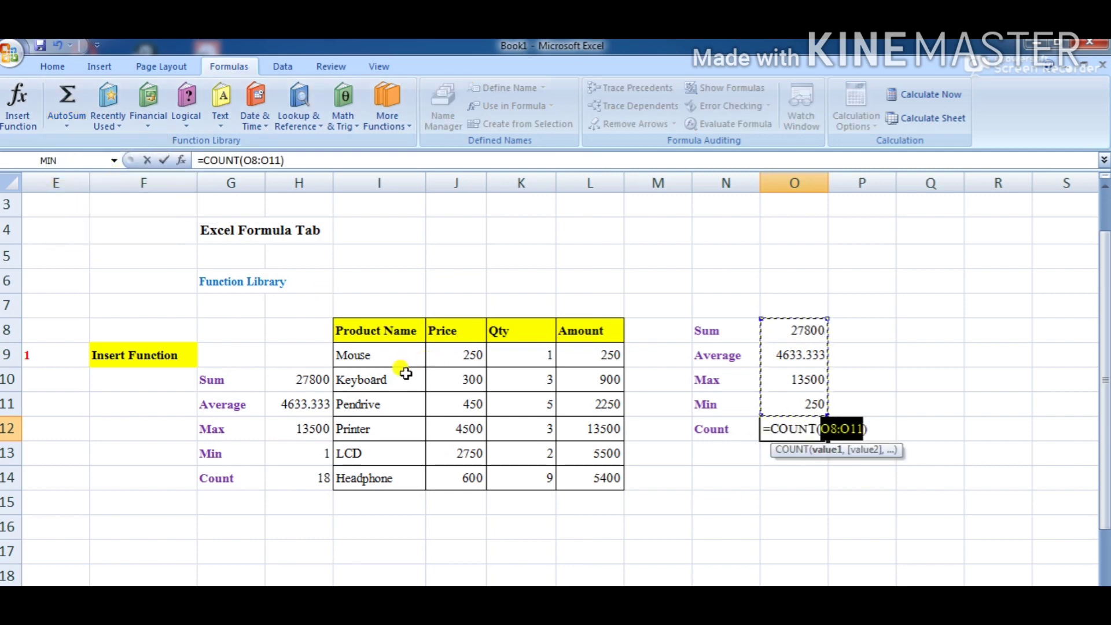
pyautogui.click(452, 356)
pyautogui.moveTo(397, 325); pyautogui.dragTo(584, 480)
pyautogui.moveTo(278, 327); pyautogui.dragTo(599, 476)
pyautogui.press('Return')
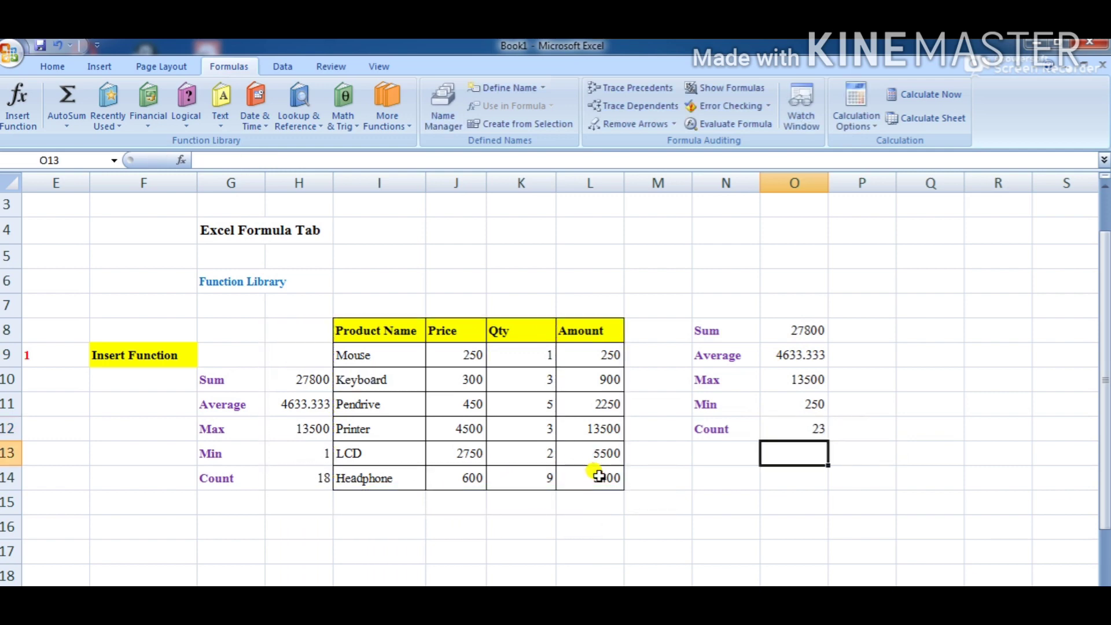
# - Check the Count formula in O12 and review the list of recently used functions
pyautogui.click(790, 429)
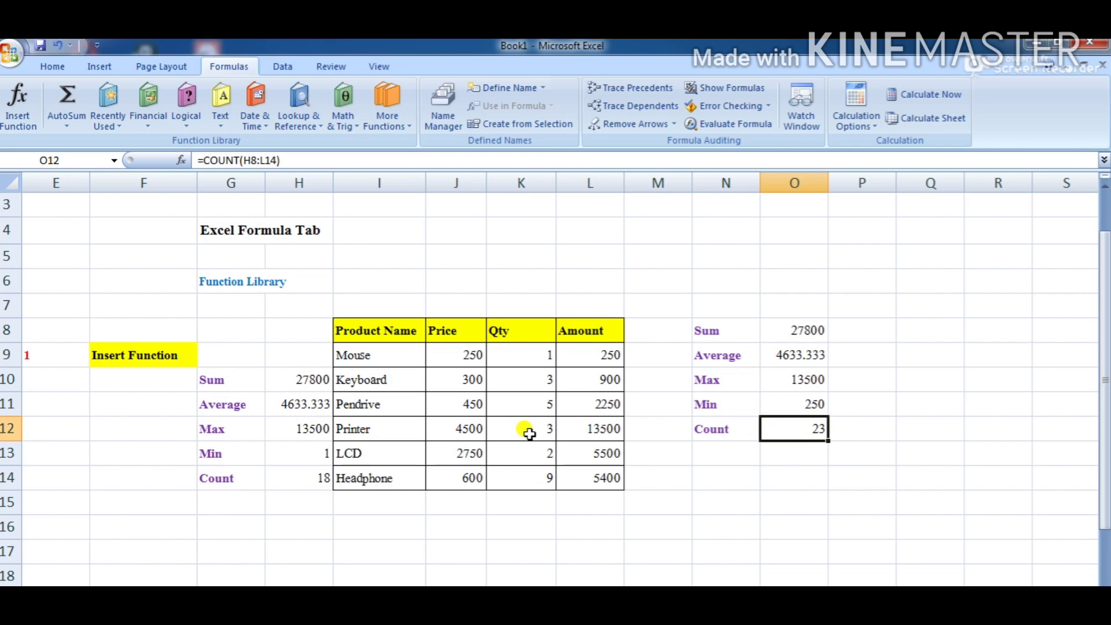
pyautogui.click(856, 485)
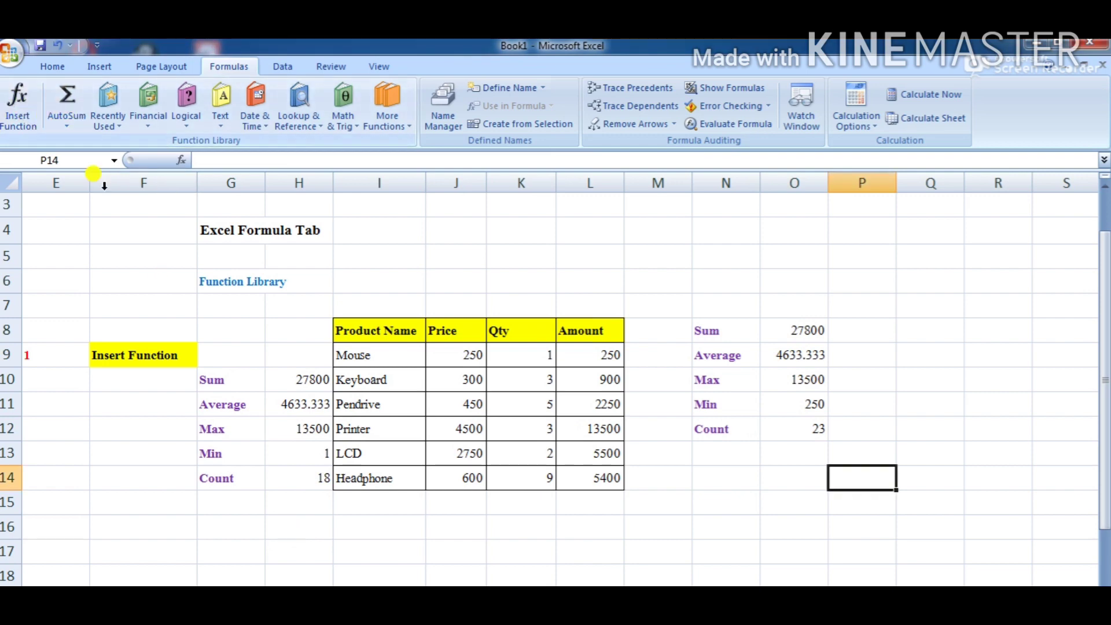
pyautogui.click(119, 129)
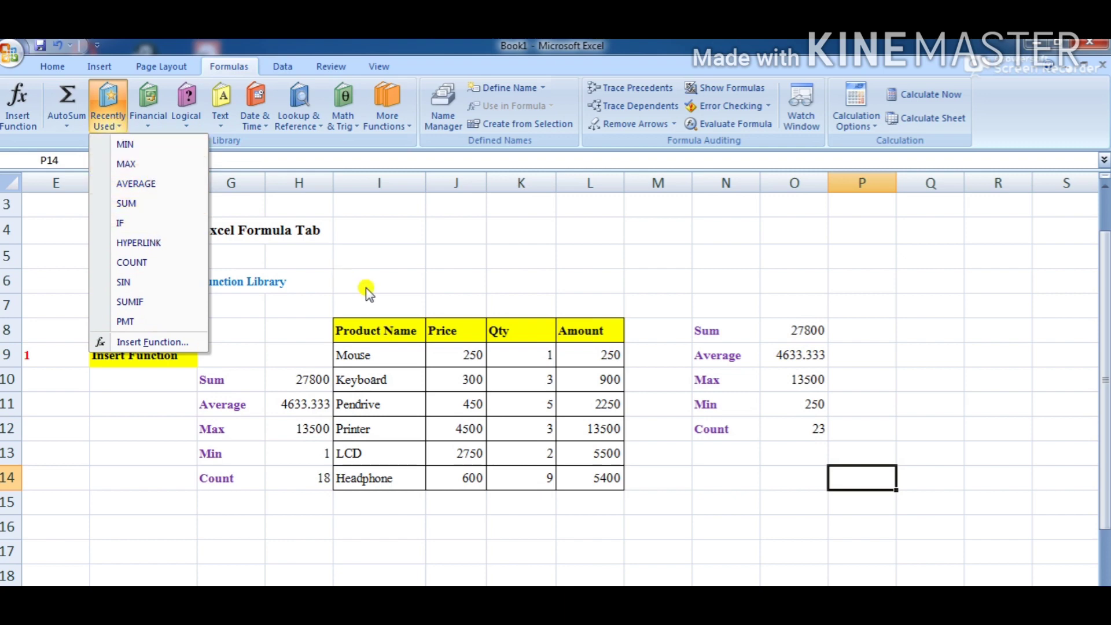
pyautogui.click(315, 527)
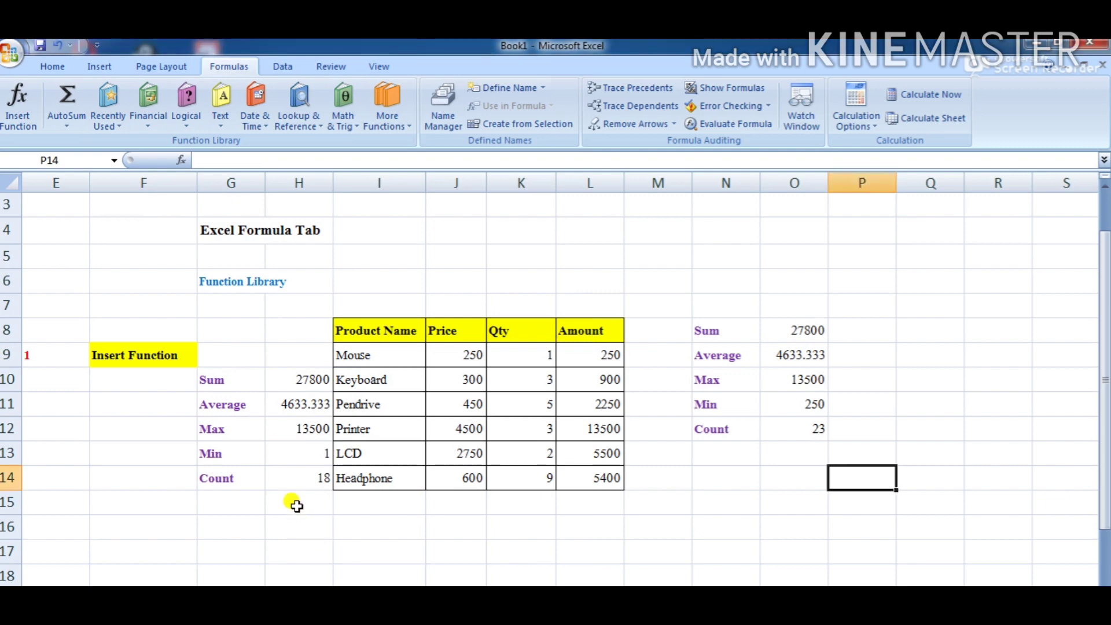
pyautogui.click(114, 125)
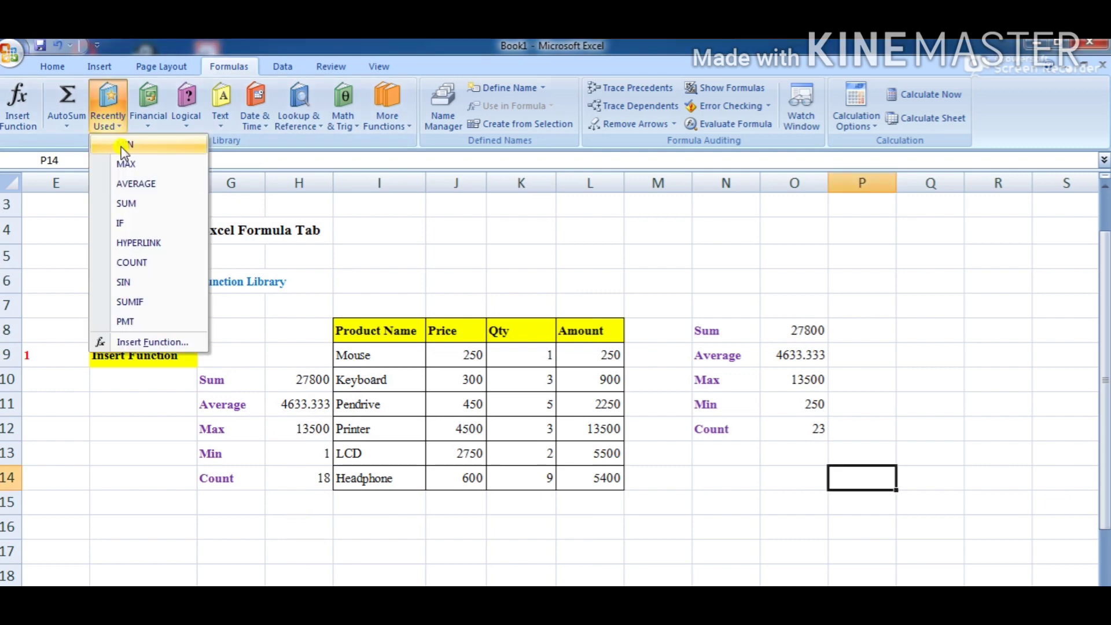
# - Insert the recently used SUM function in Q8, replacing the suggested range with the Amount values in L9:L14
pyautogui.click(913, 327)
pyautogui.click(913, 327)
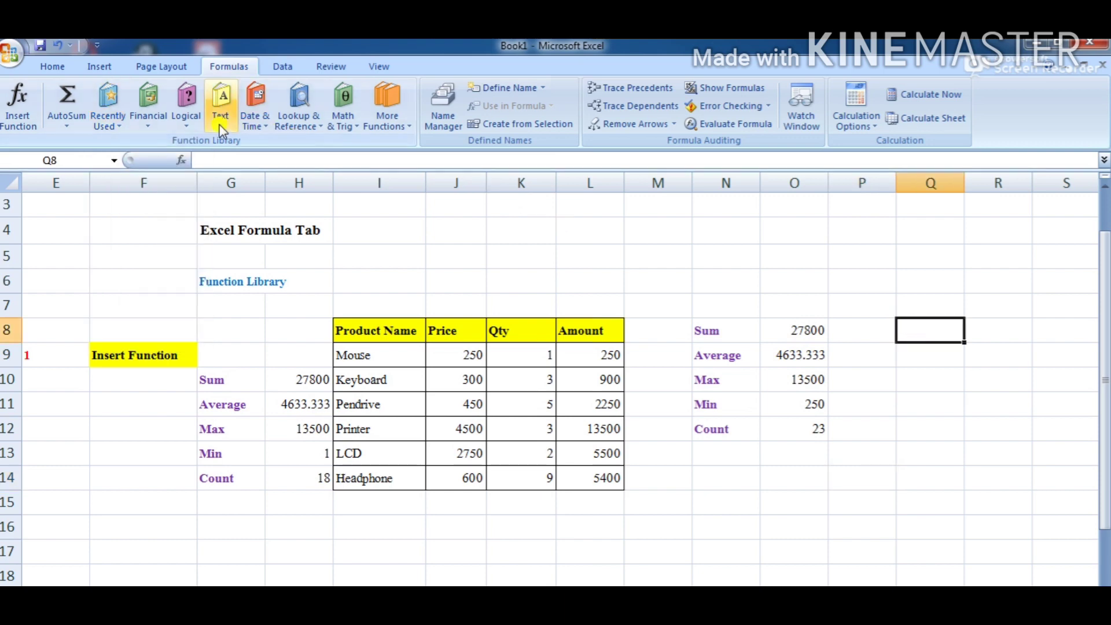
pyautogui.click(111, 119)
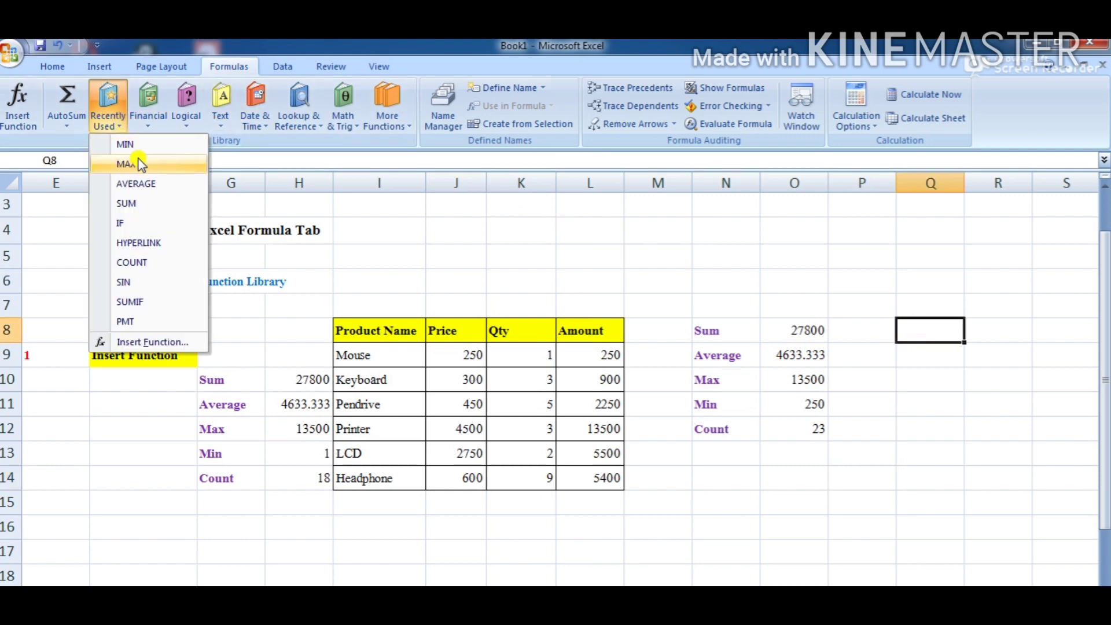
pyautogui.click(142, 206)
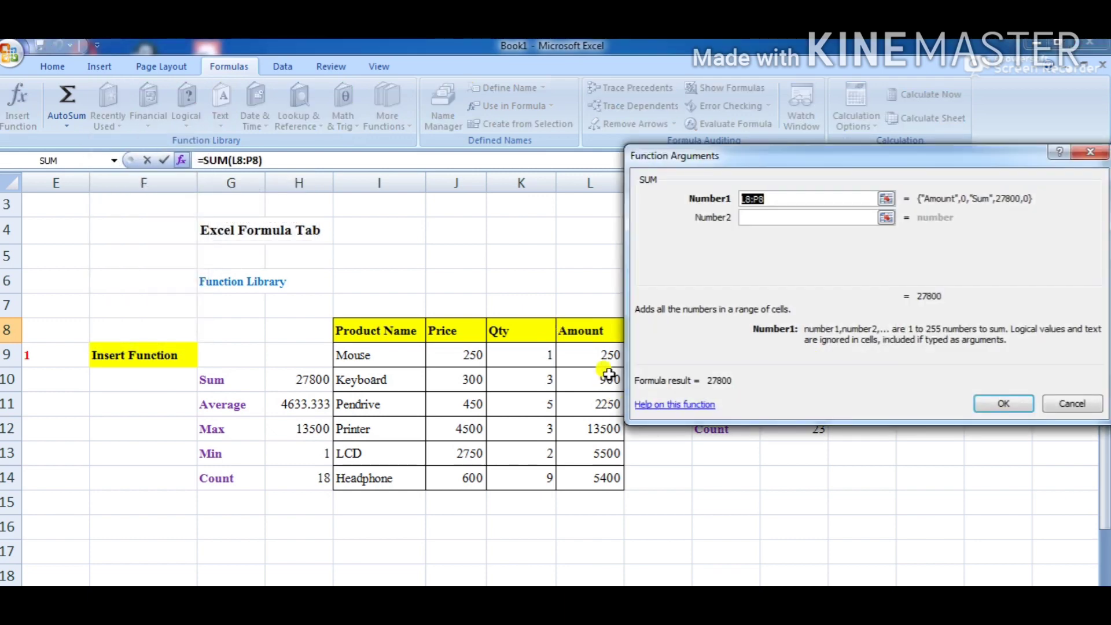
pyautogui.moveTo(602, 358); pyautogui.dragTo(602, 481)
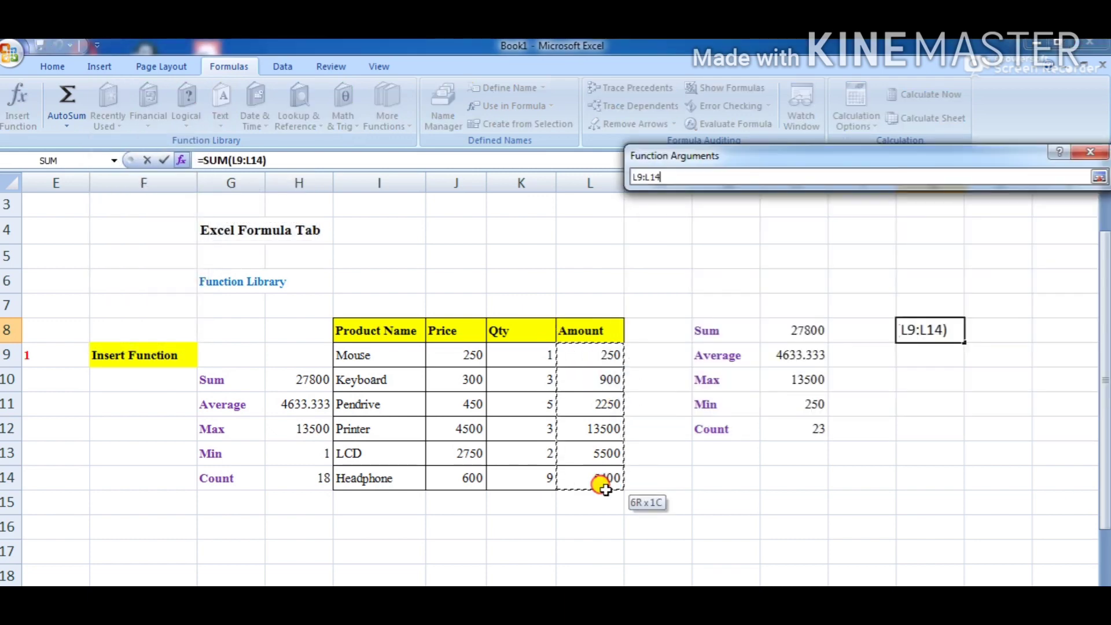
pyautogui.click(1028, 404)
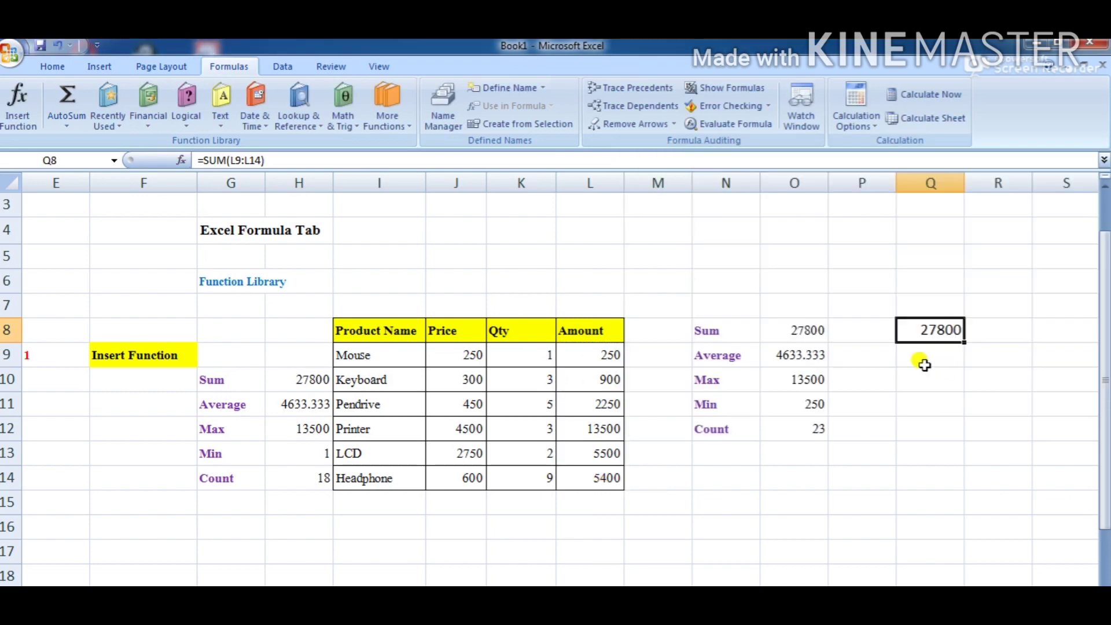
pyautogui.click(946, 376)
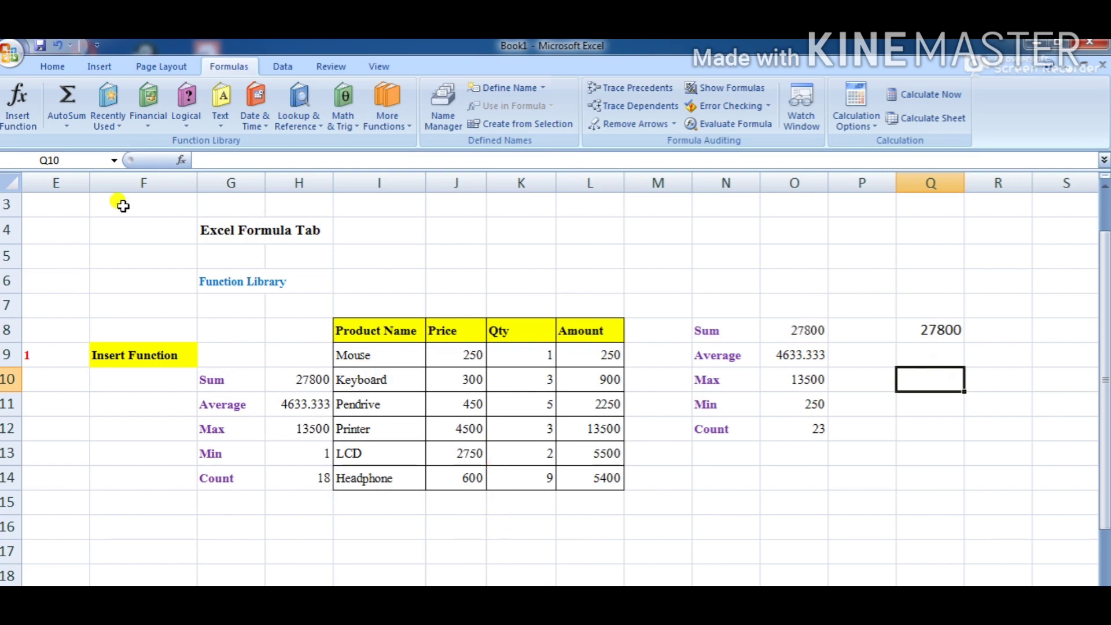
pyautogui.click(118, 124)
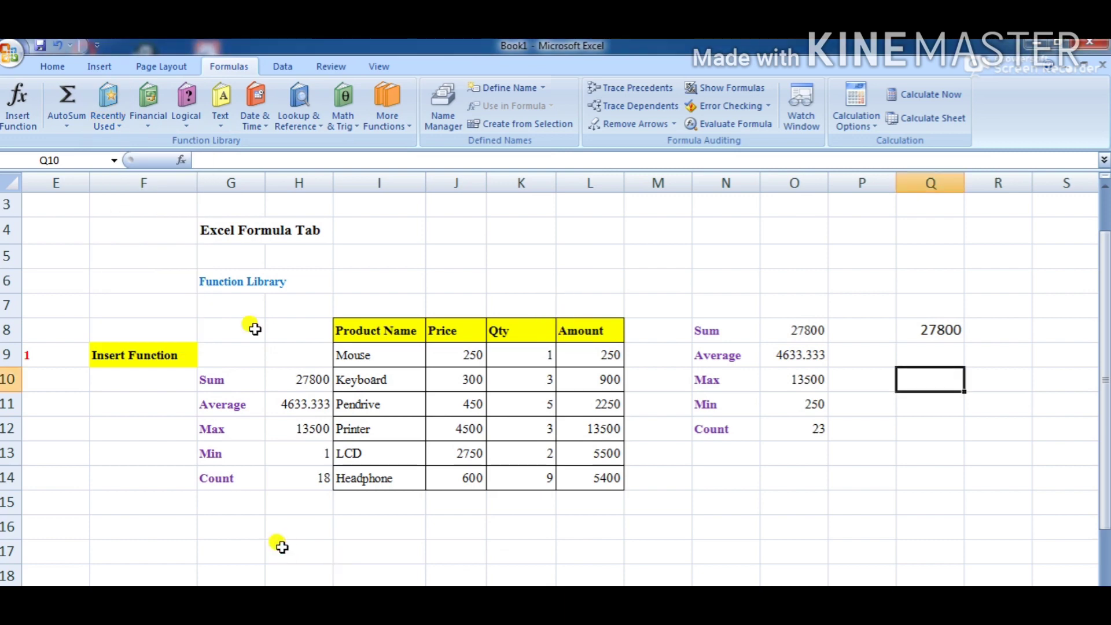
pyautogui.click(141, 231)
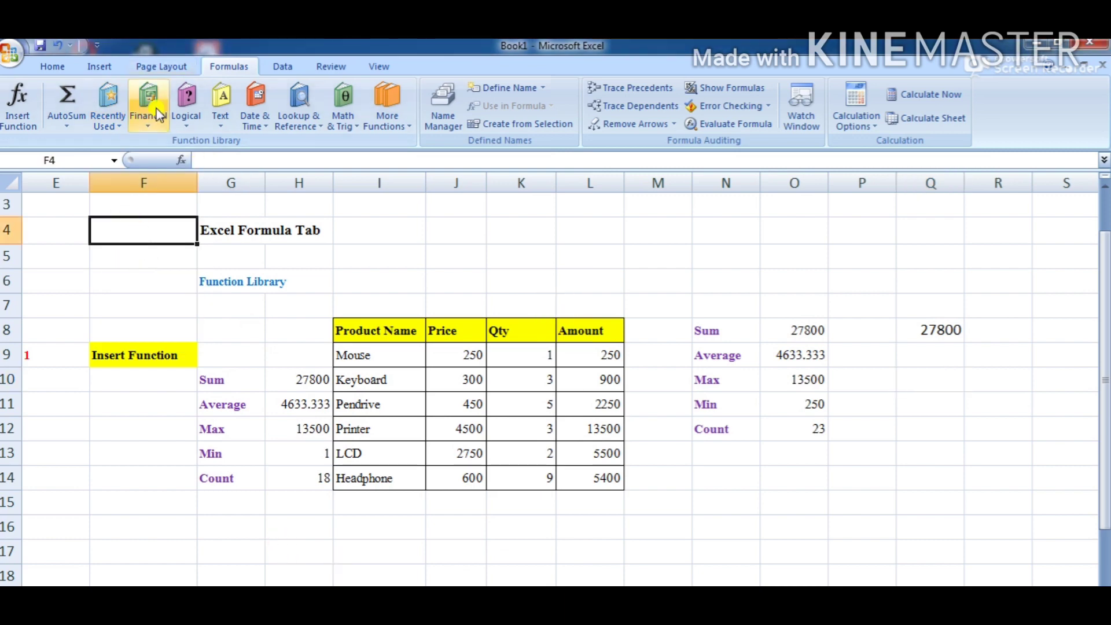
pyautogui.click(154, 128)
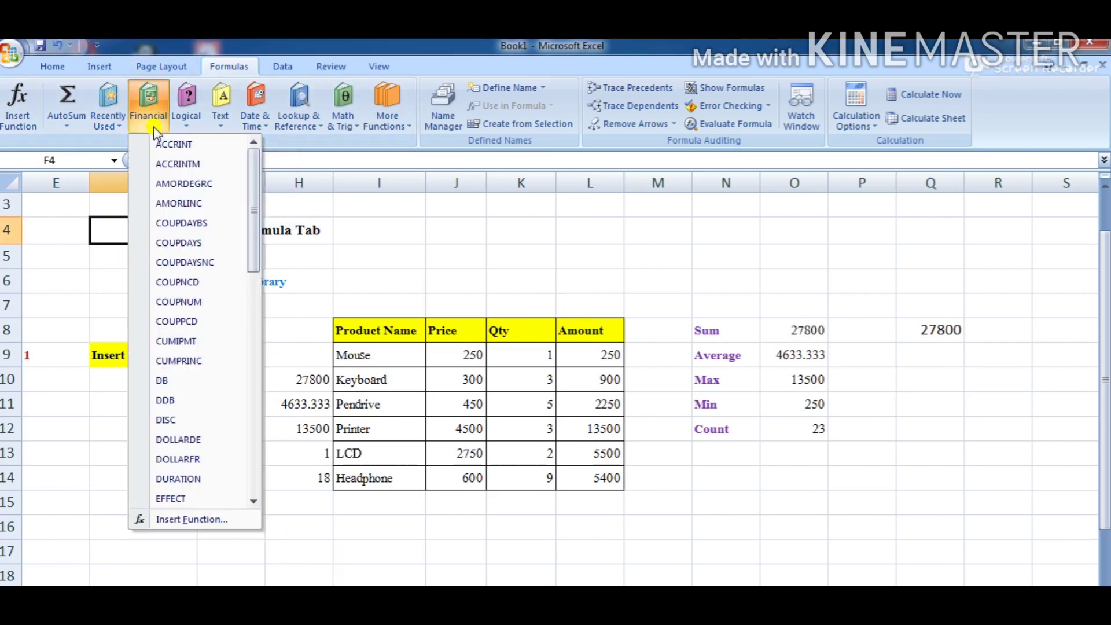
pyautogui.click(154, 129)
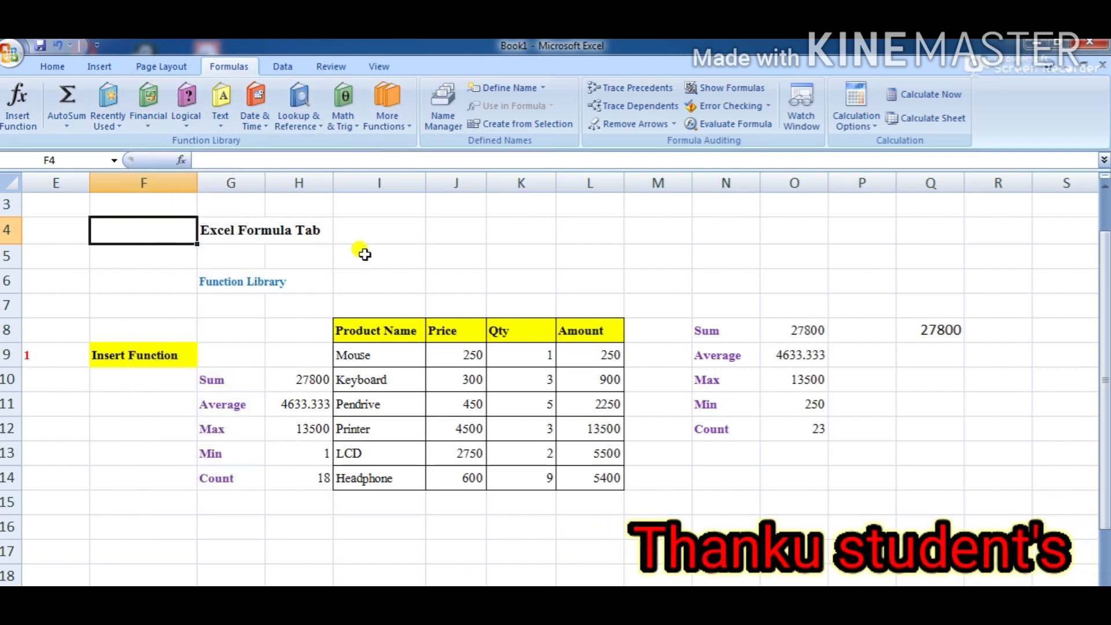